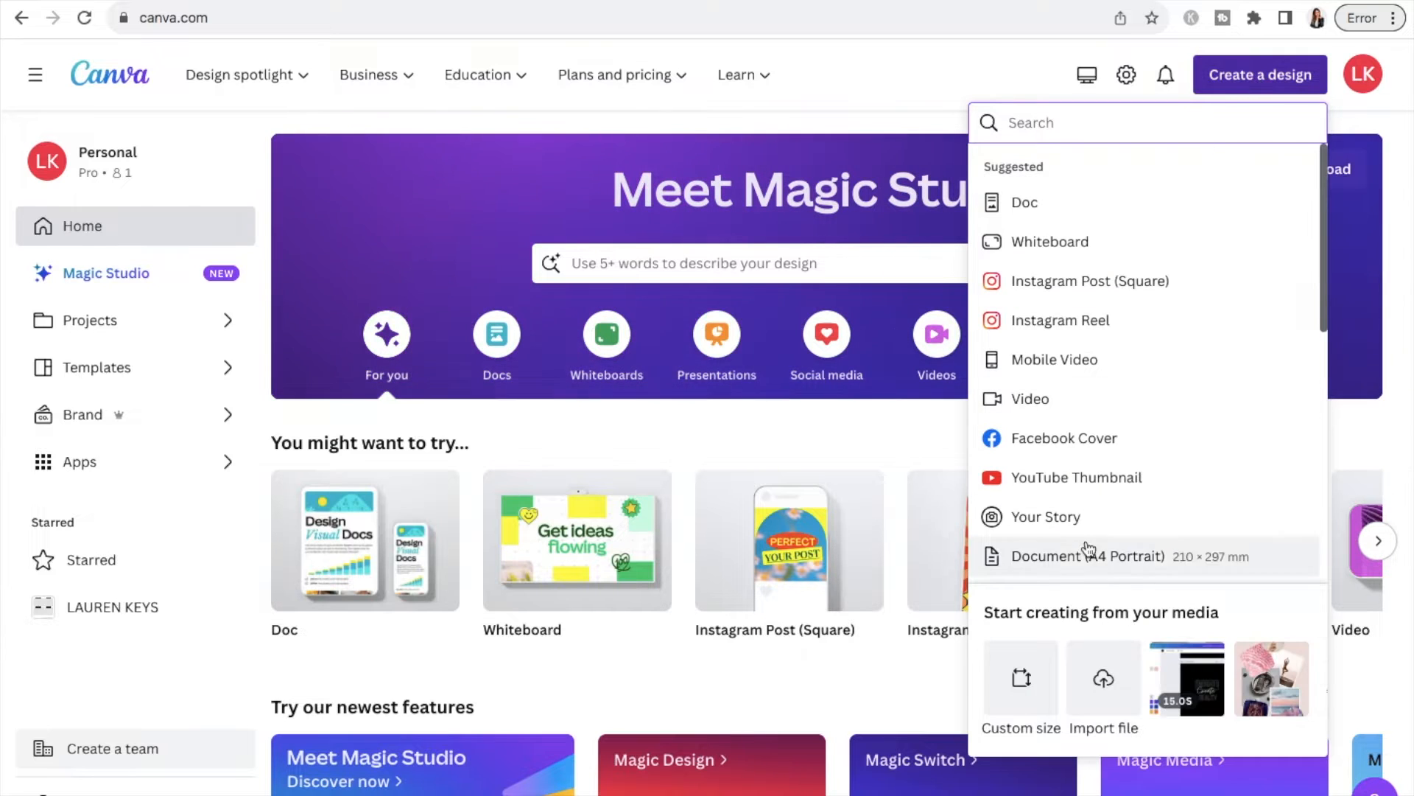
Create a new custom-size design of 2667 × 2000 px and open its uploads.
left_click(1021, 676)
type("2667")
key("Tab")
type("2000")
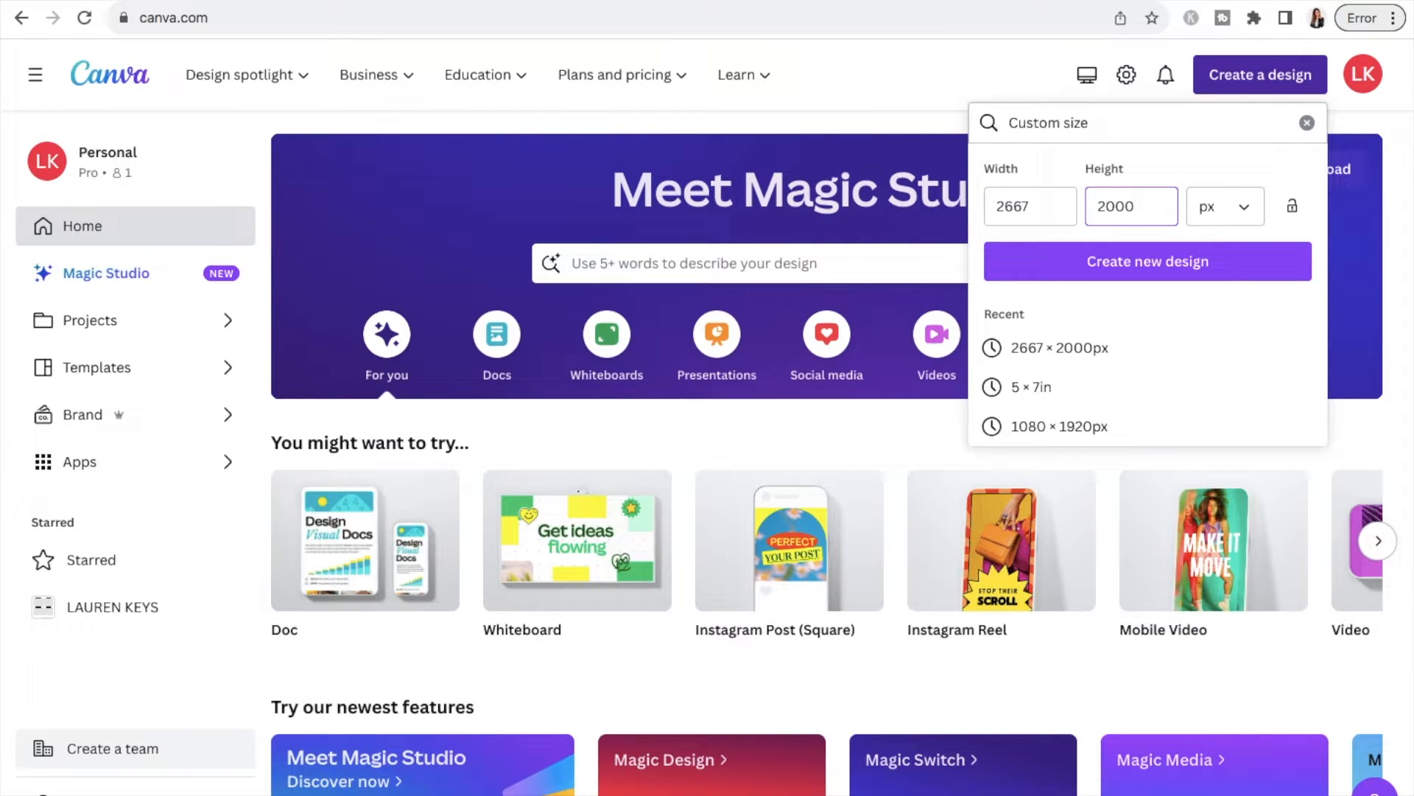
left_click(1205, 271)
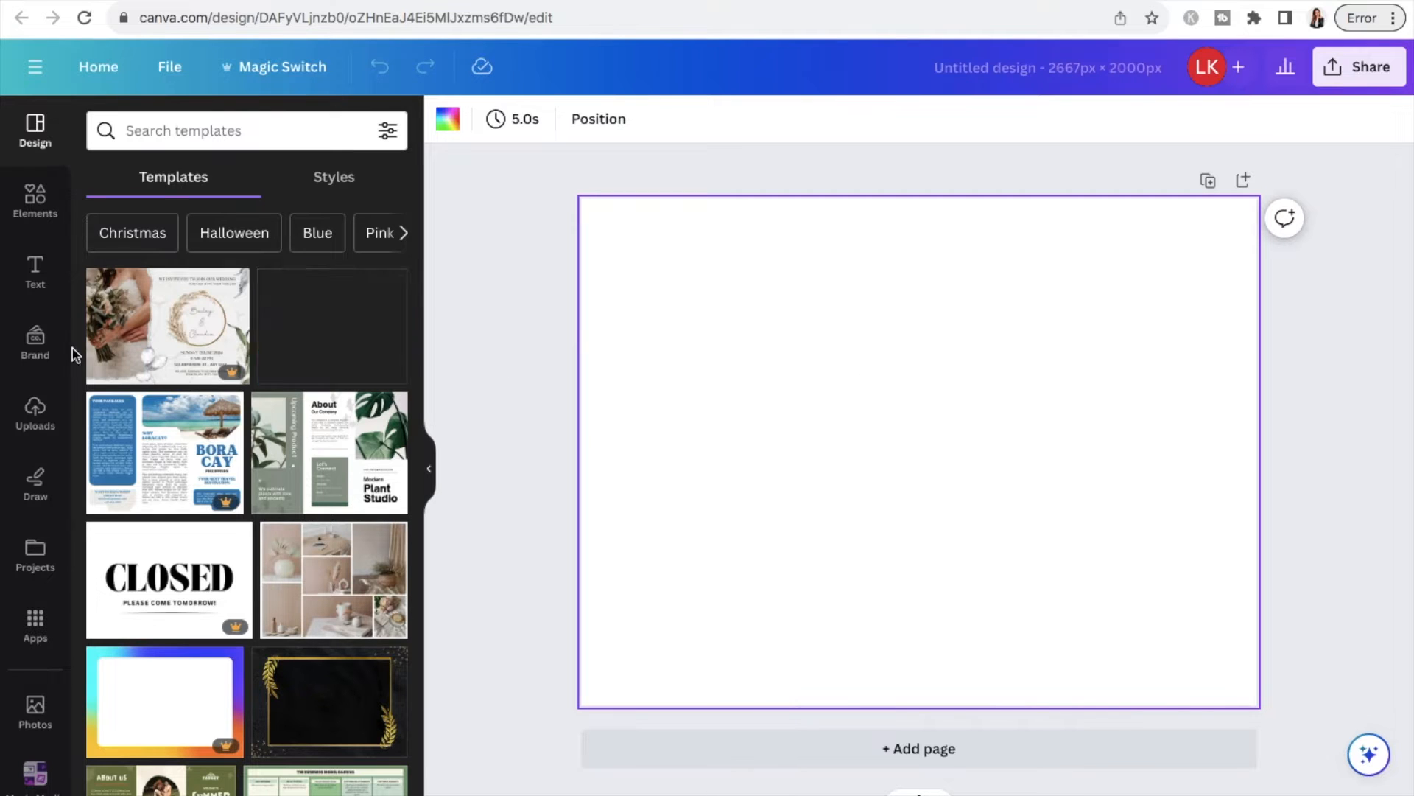
left_click(34, 421)
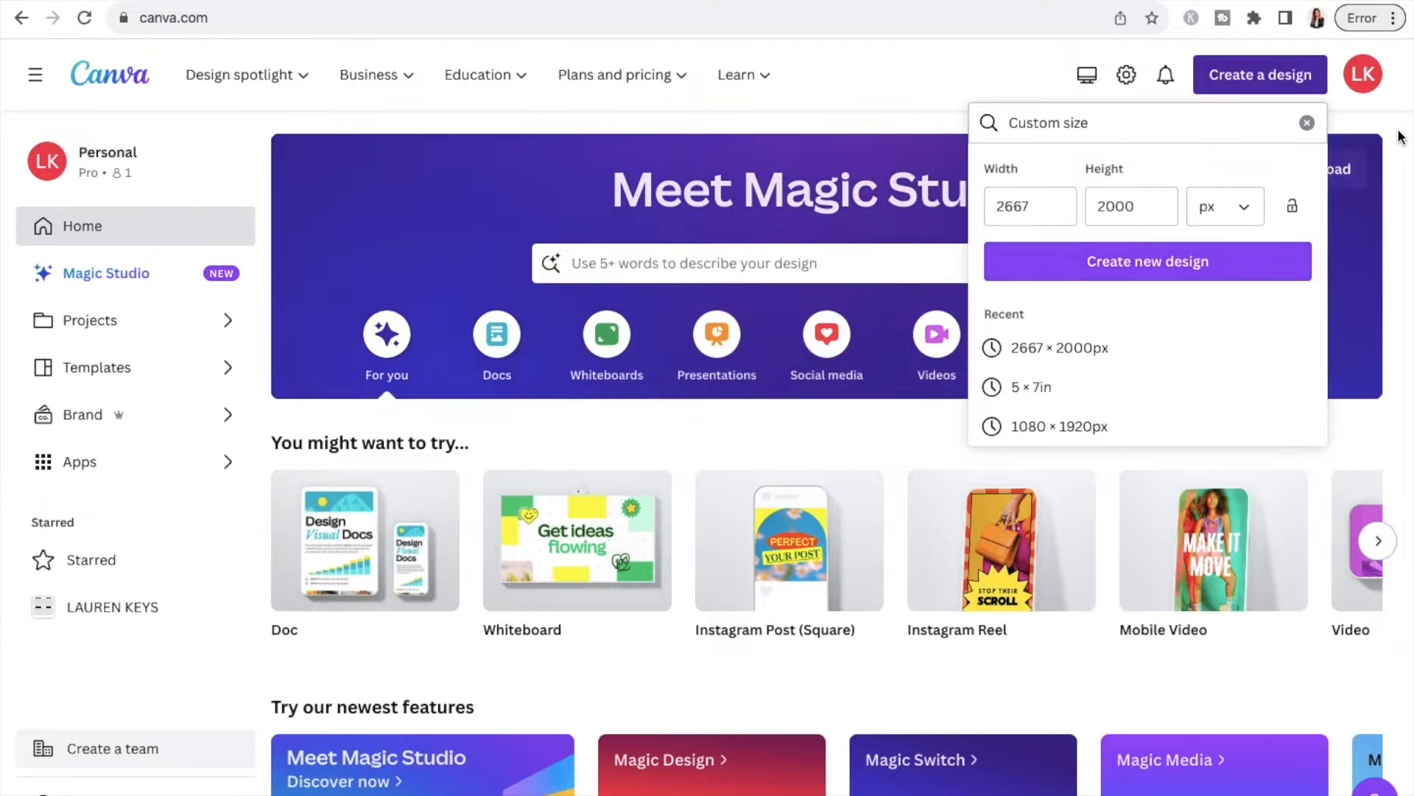
Find the 50 MICROBLADING ARTIST POSTS design among the recent designs and open it.
scroll(1400, 137, "down", 8)
scroll(1400, 137, "down", 5)
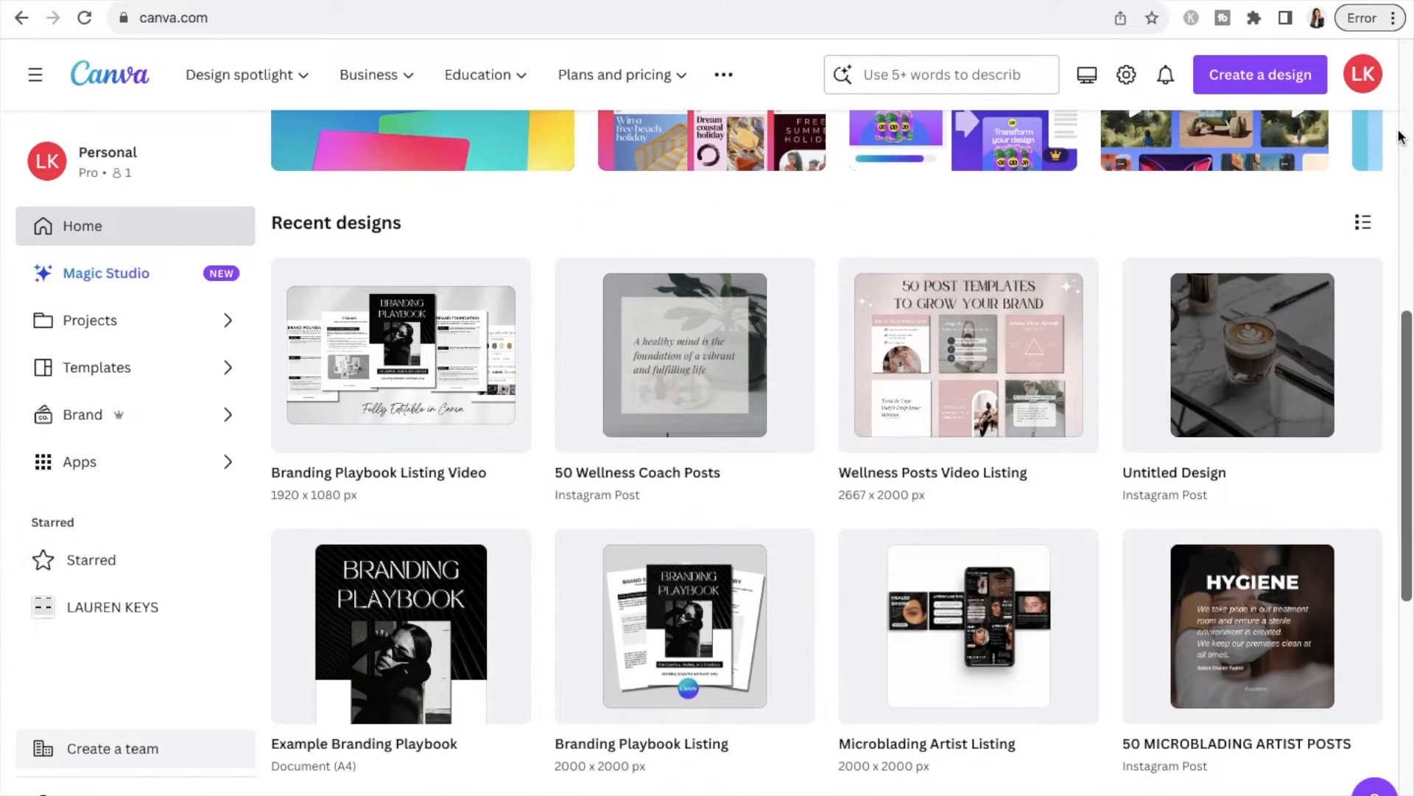
scroll(1400, 137, "up", 4)
left_click(391, 576)
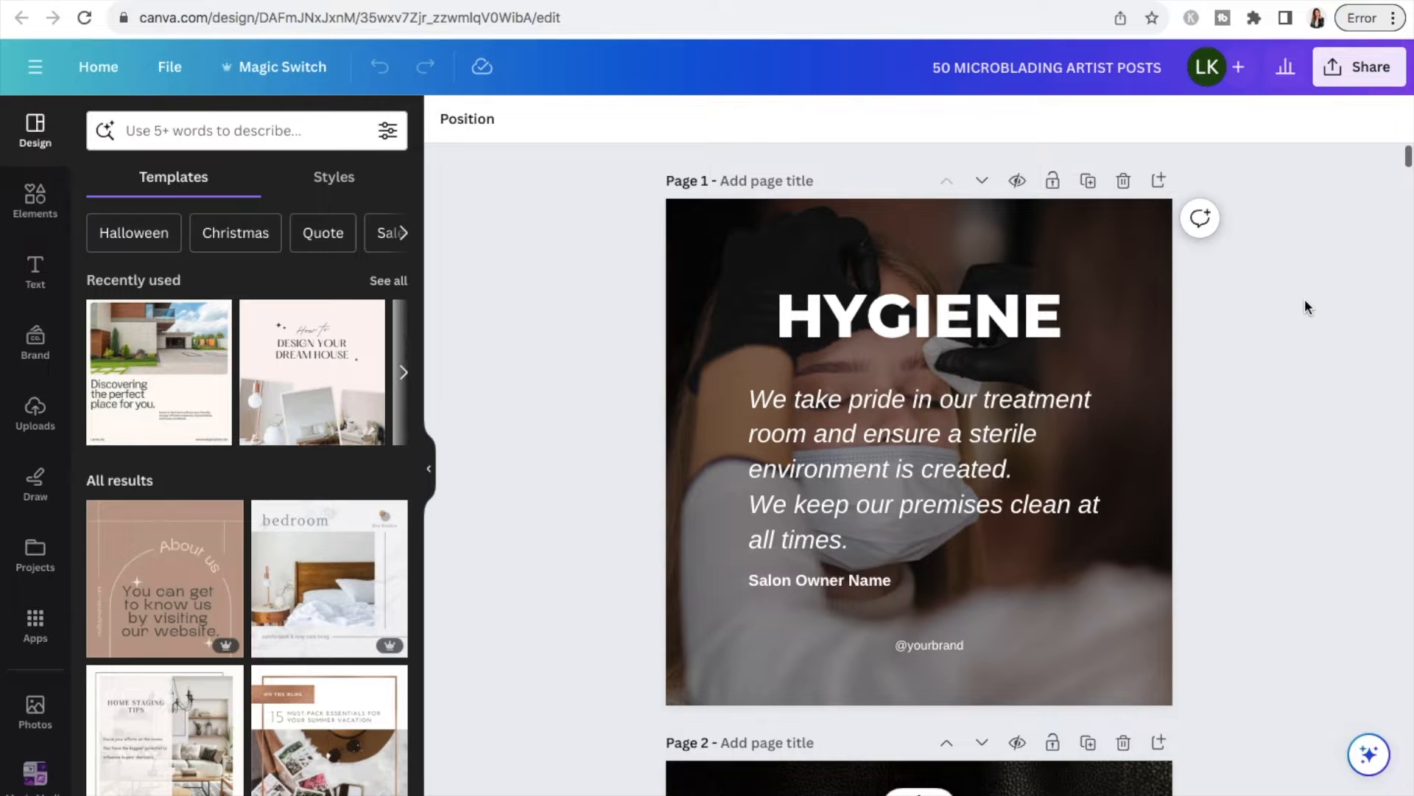
Open the download options for the microblading posts design and deselect all of its pages.
left_click(1365, 73)
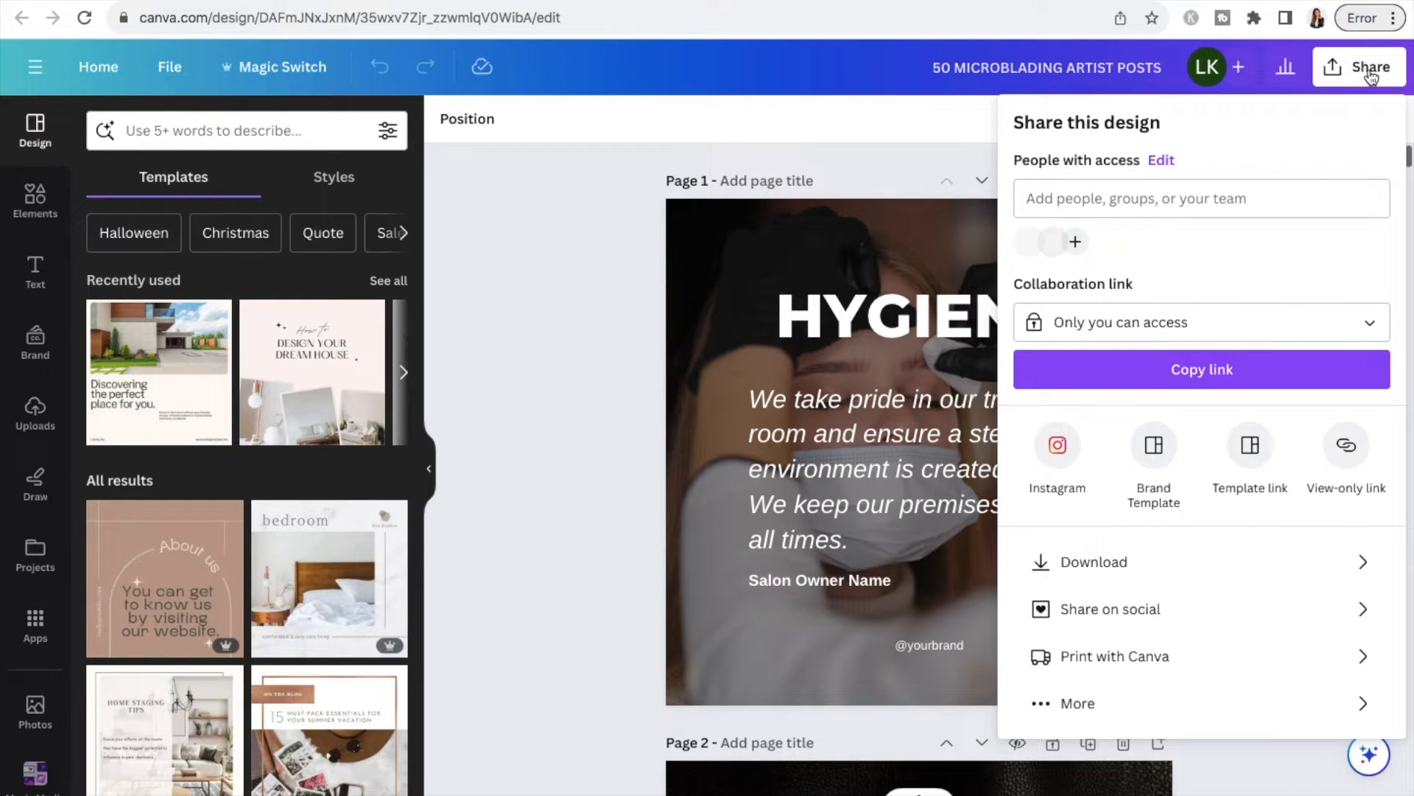
left_click(1134, 563)
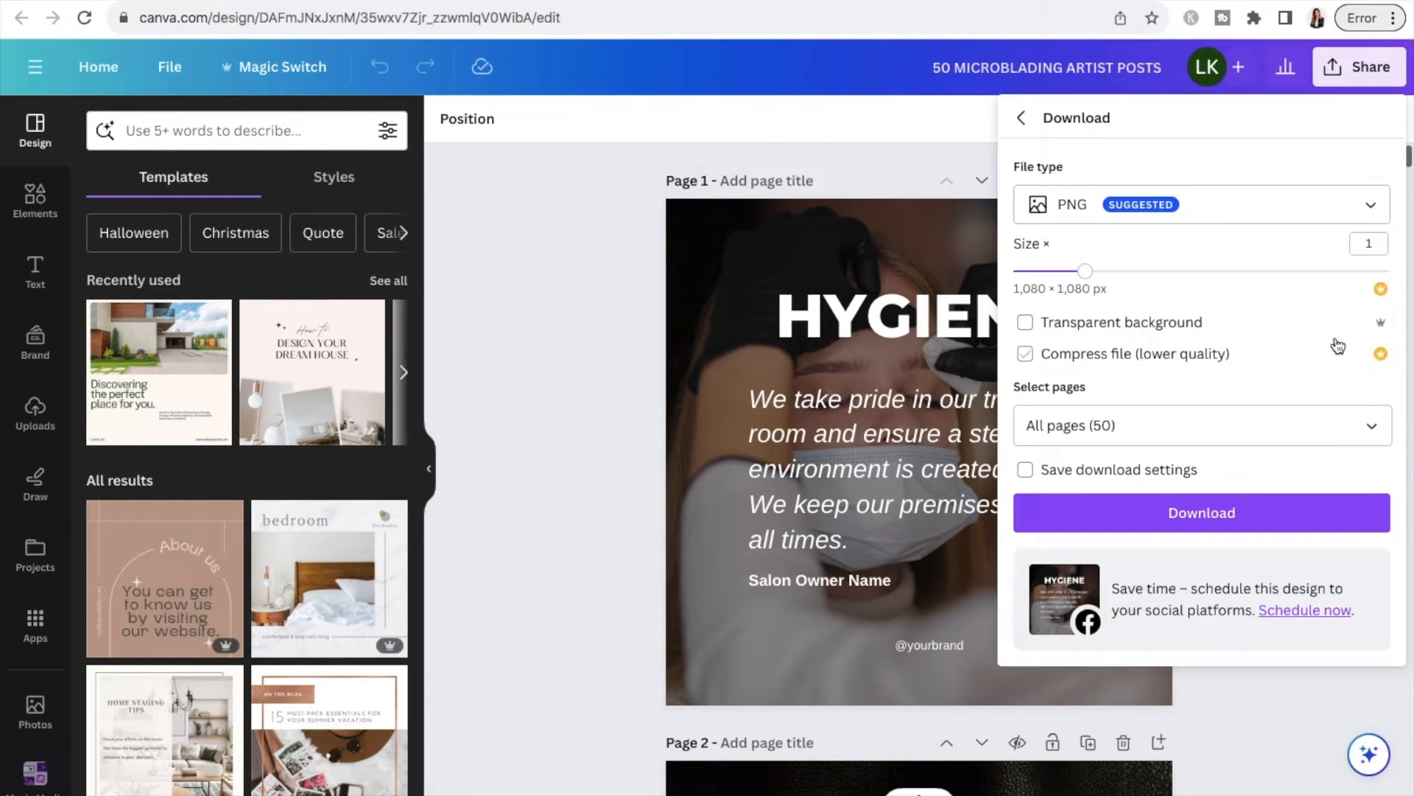
left_click(1374, 425)
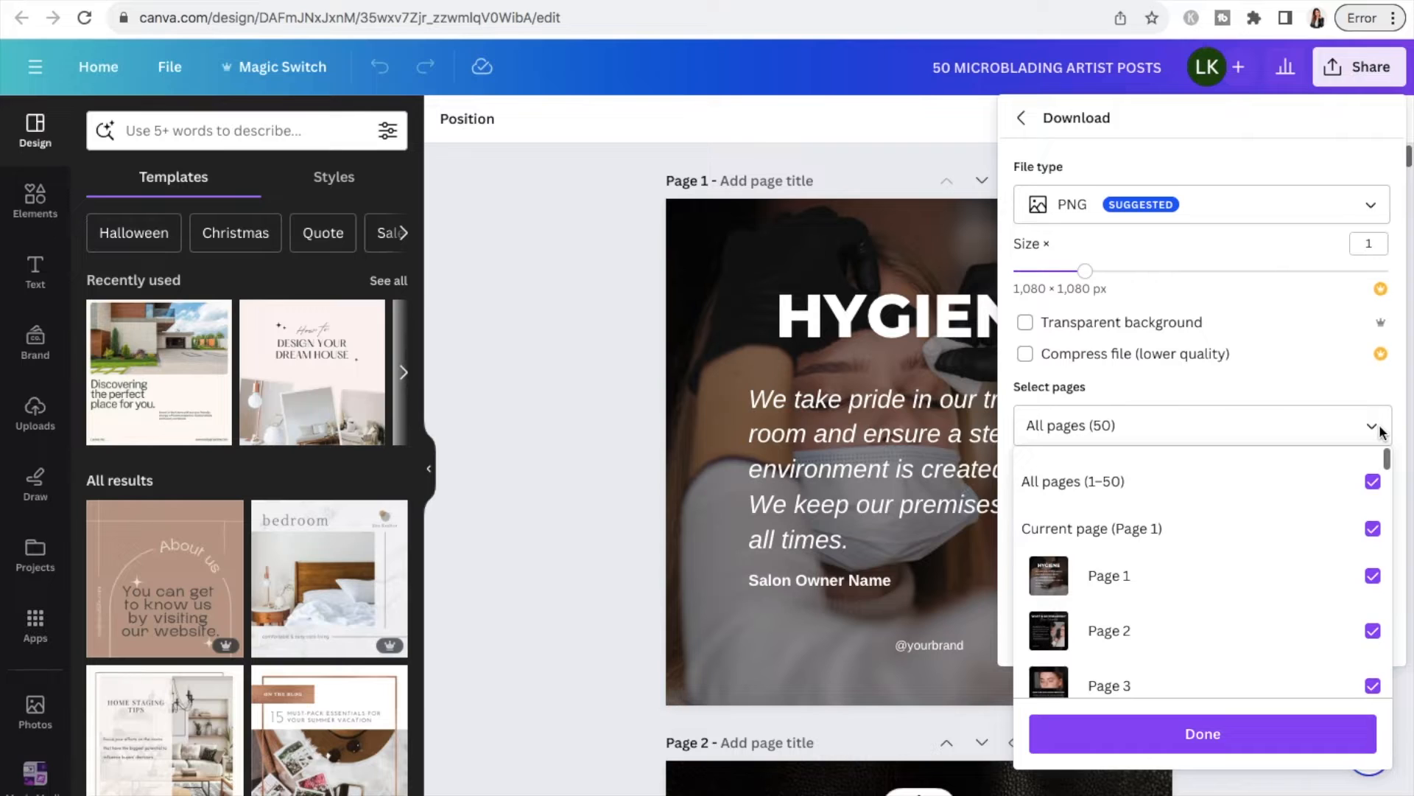
left_click(1372, 482)
scroll(1310, 544, "down", 1)
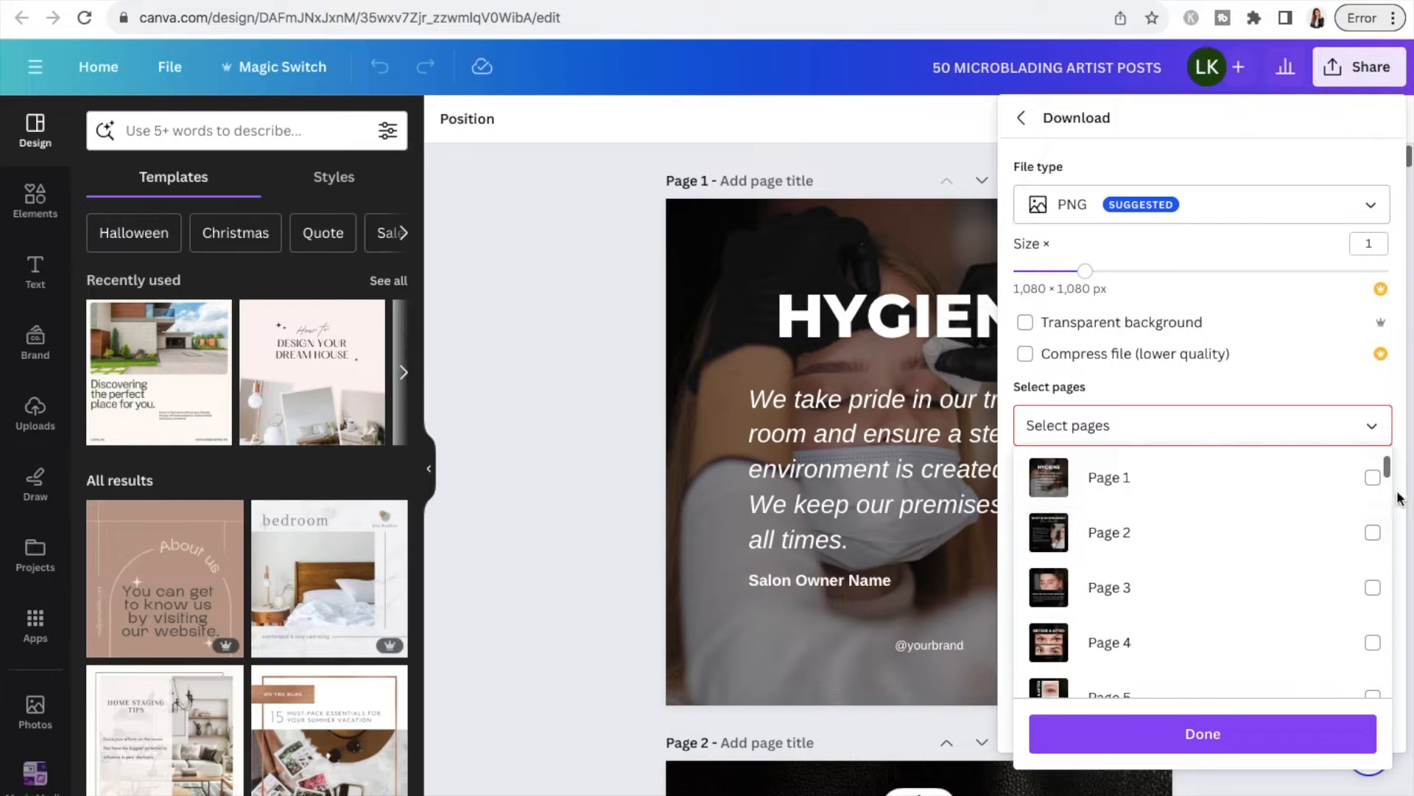
Choose pages 1, 5, 9 and 11 as the pages to download.
left_click(1371, 477)
scroll(1324, 530, "down", 2)
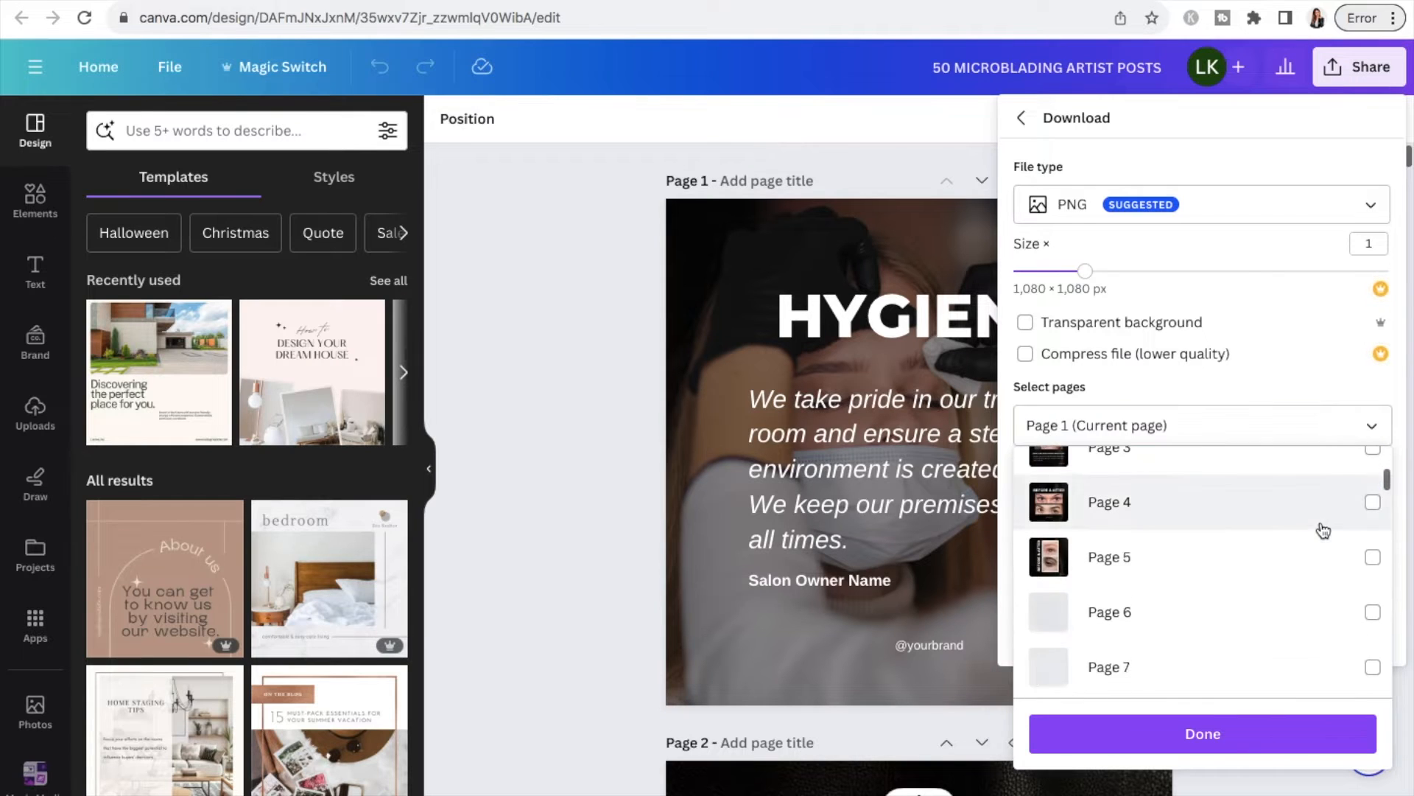
left_click(1372, 557)
scroll(1319, 571, "down", 3)
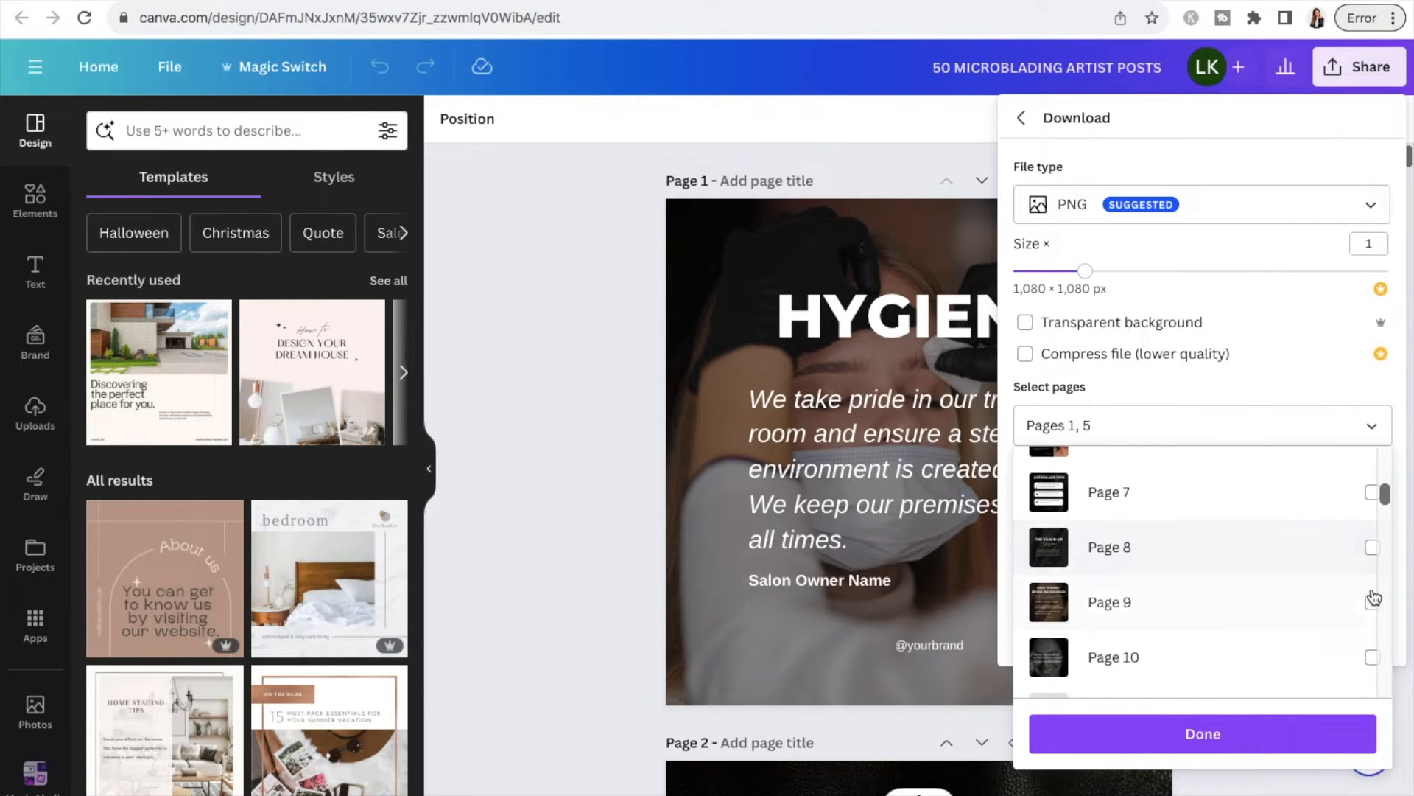
left_click(1371, 601)
scroll(1376, 606, "down", 2)
left_click(1373, 620)
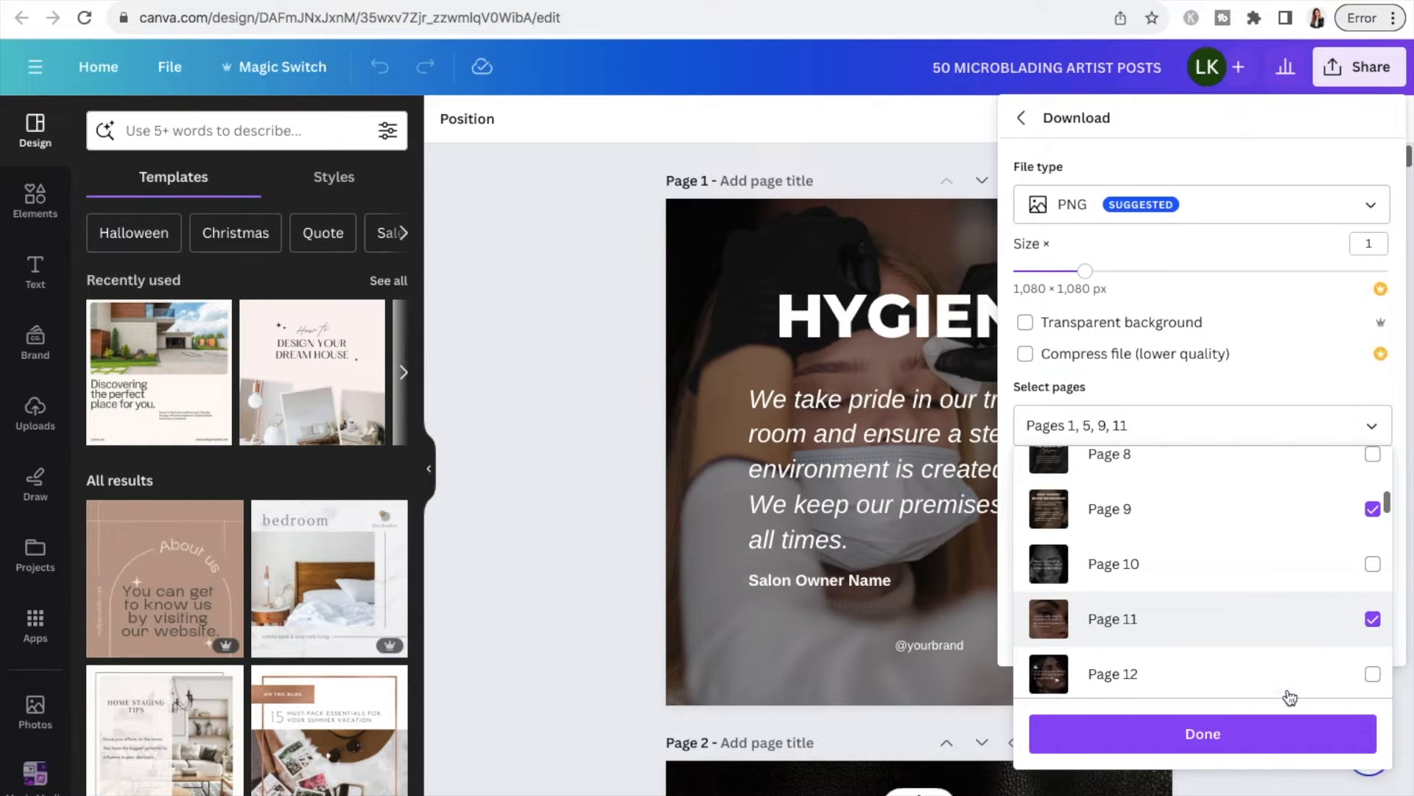
left_click(1224, 738)
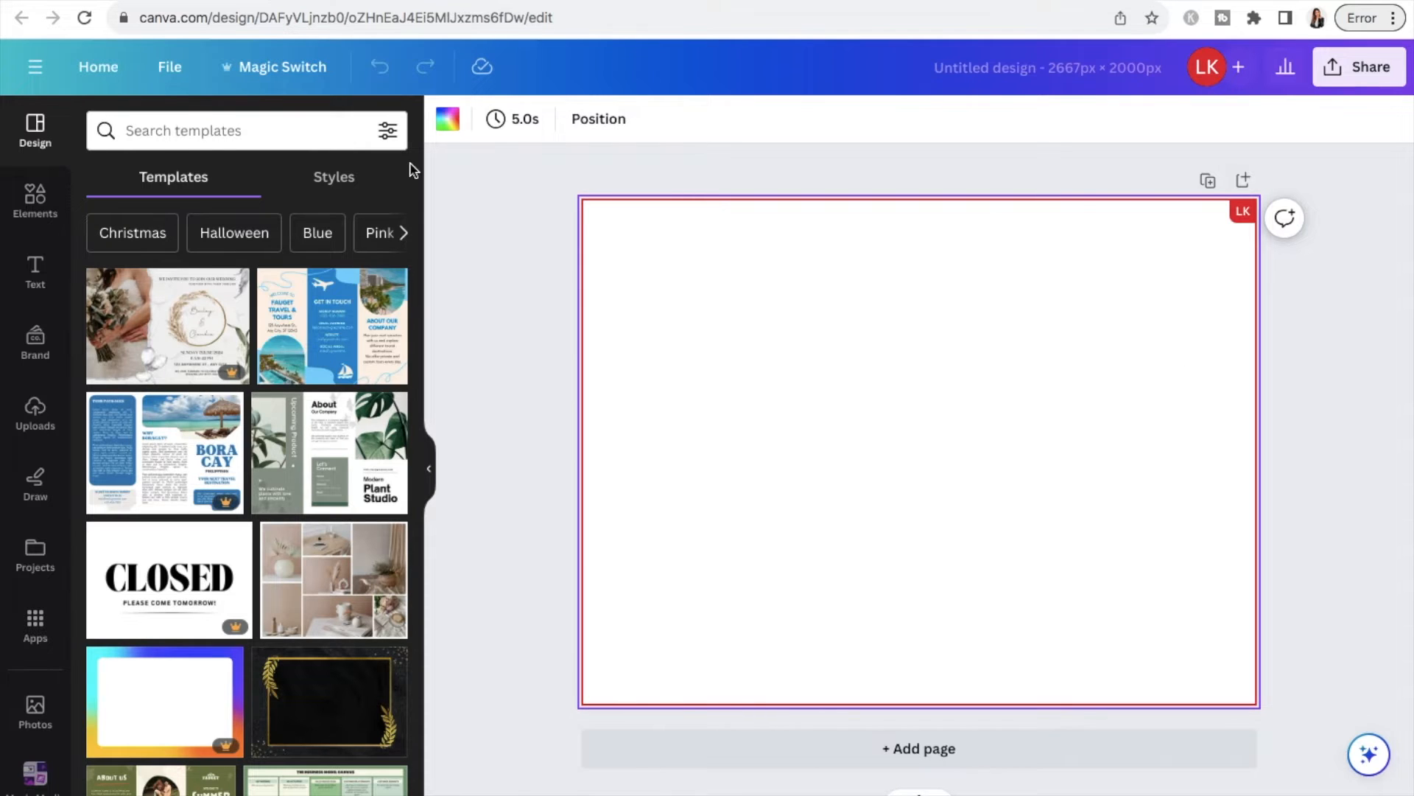
left_click(45, 428)
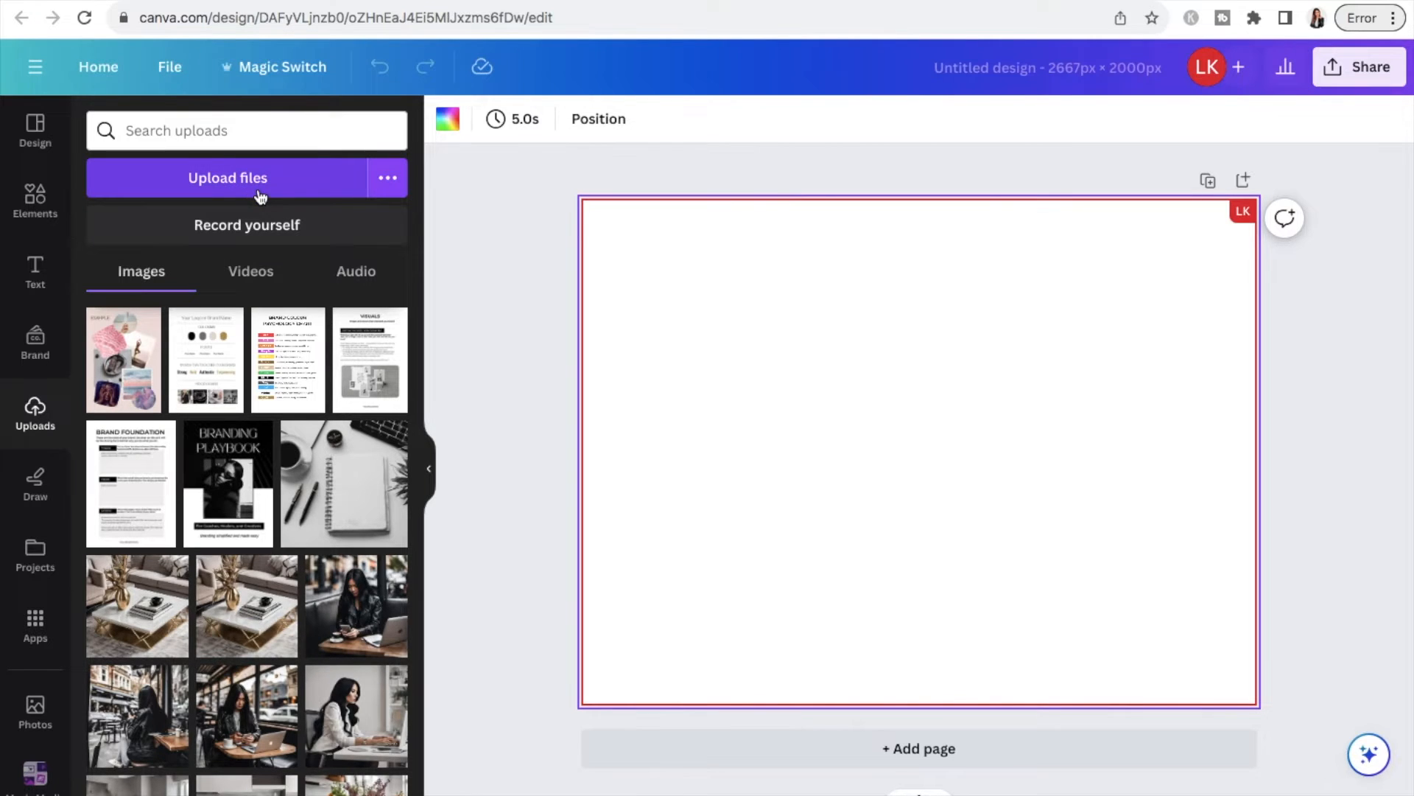
left_click(259, 194)
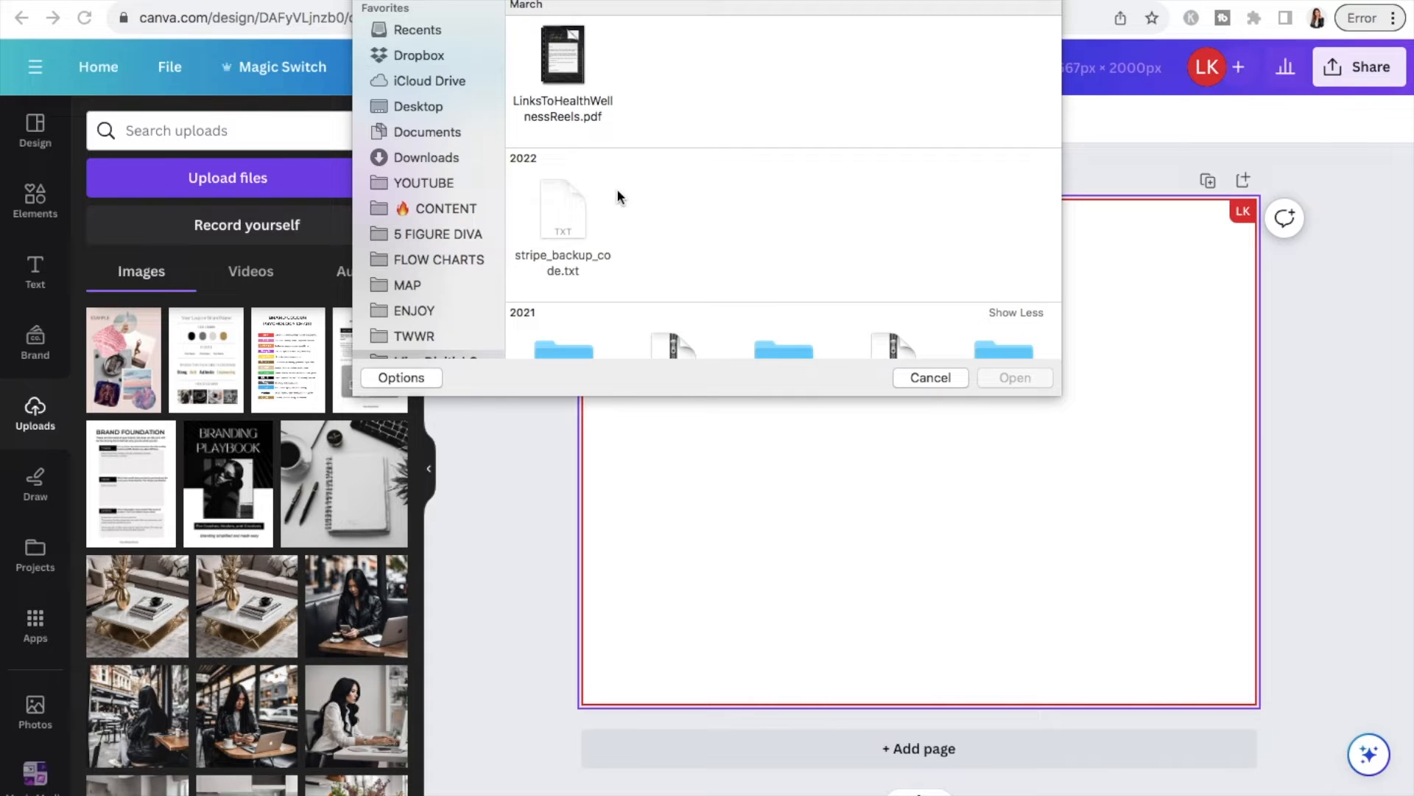
left_click(926, 377)
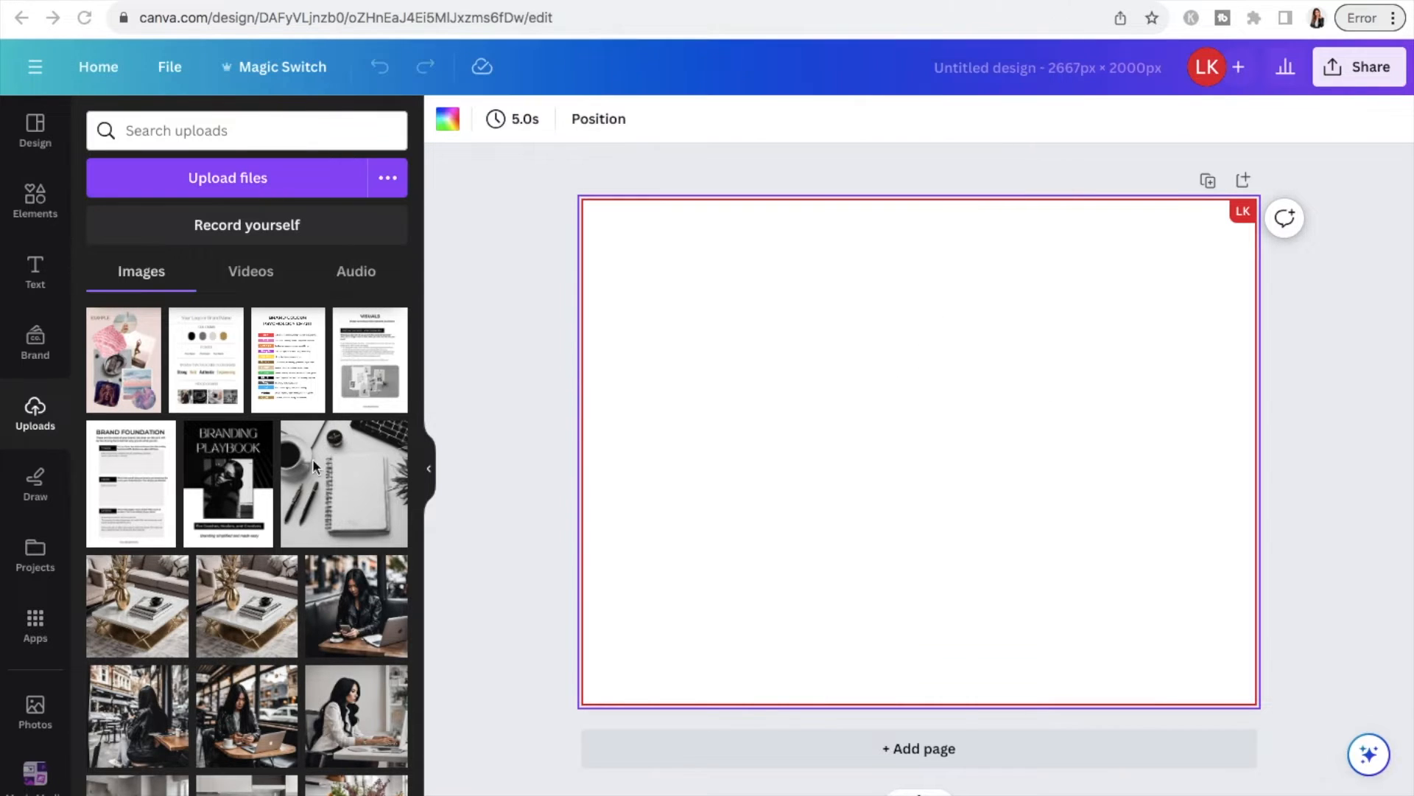
left_click(509, 388)
left_click(748, 304)
left_click(564, 289)
left_click(771, 326)
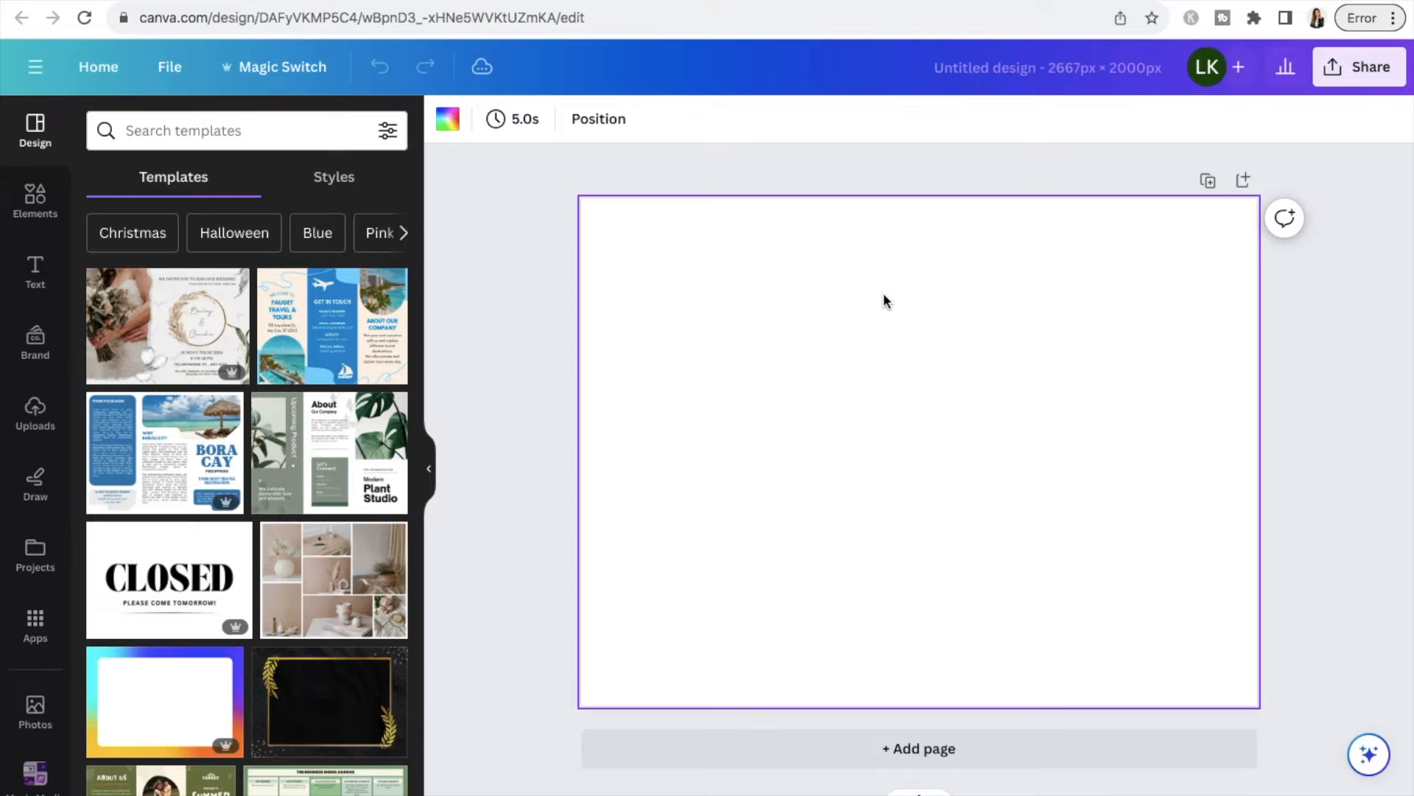
Set the blank page's background to the light pink brand colour.
left_click(447, 122)
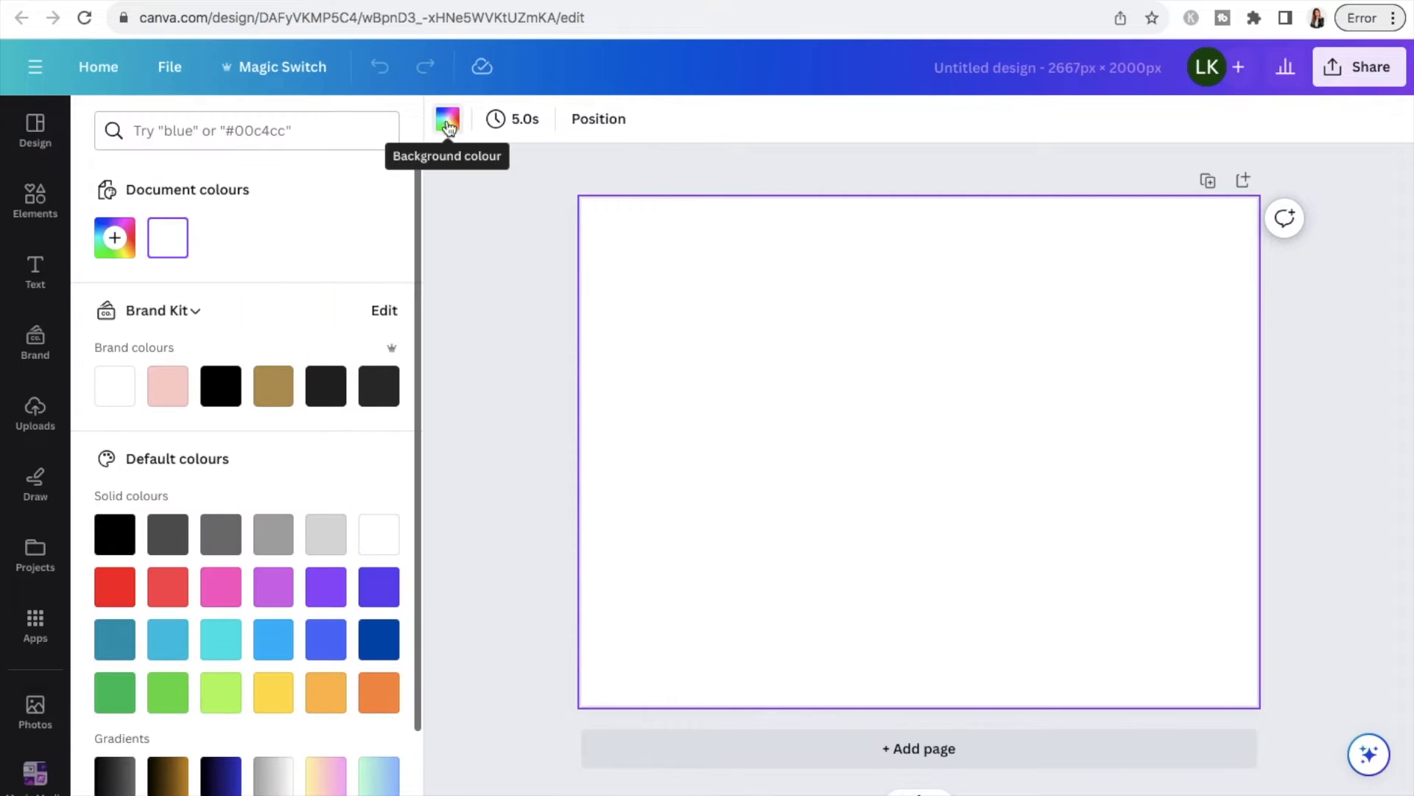
left_click(170, 390)
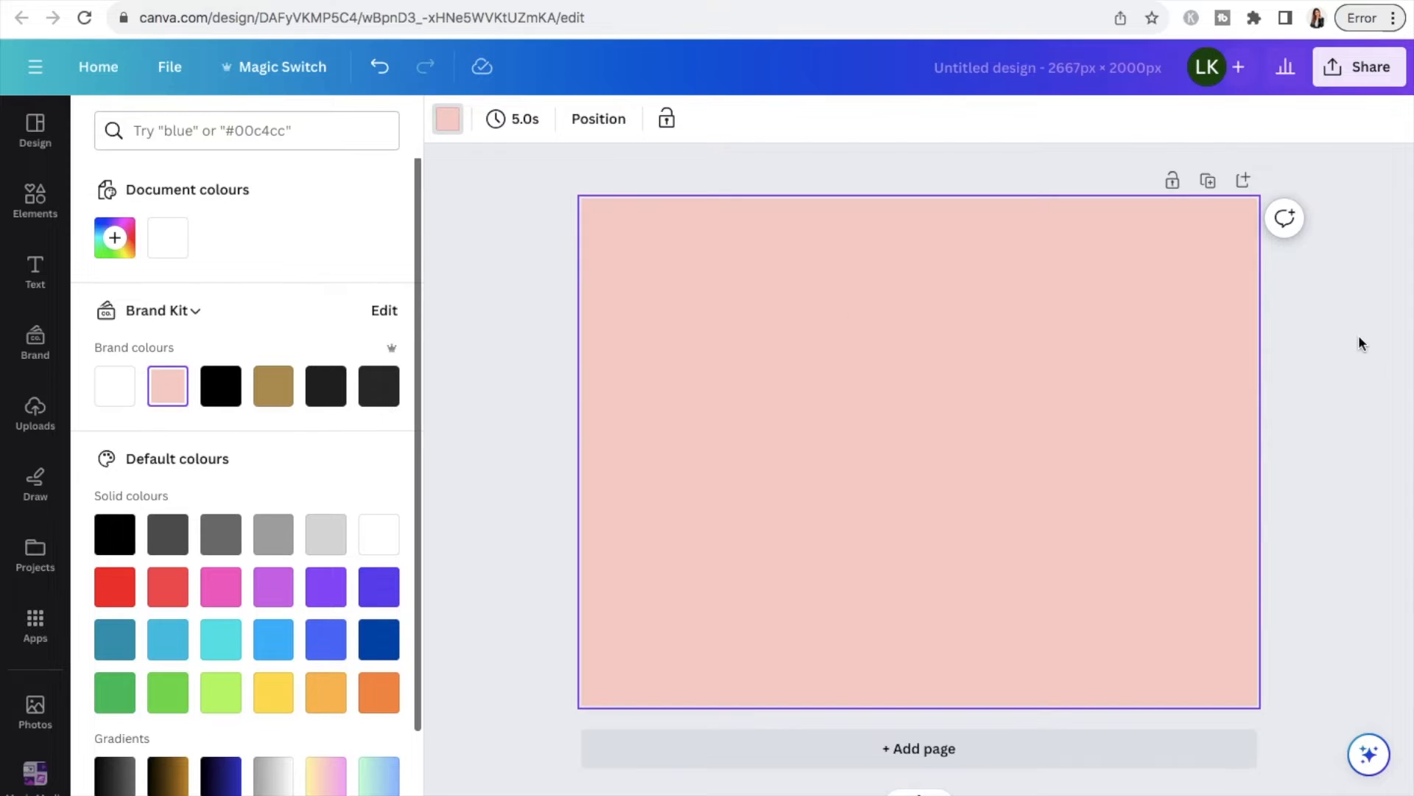
left_click(1359, 338)
left_click(1359, 343)
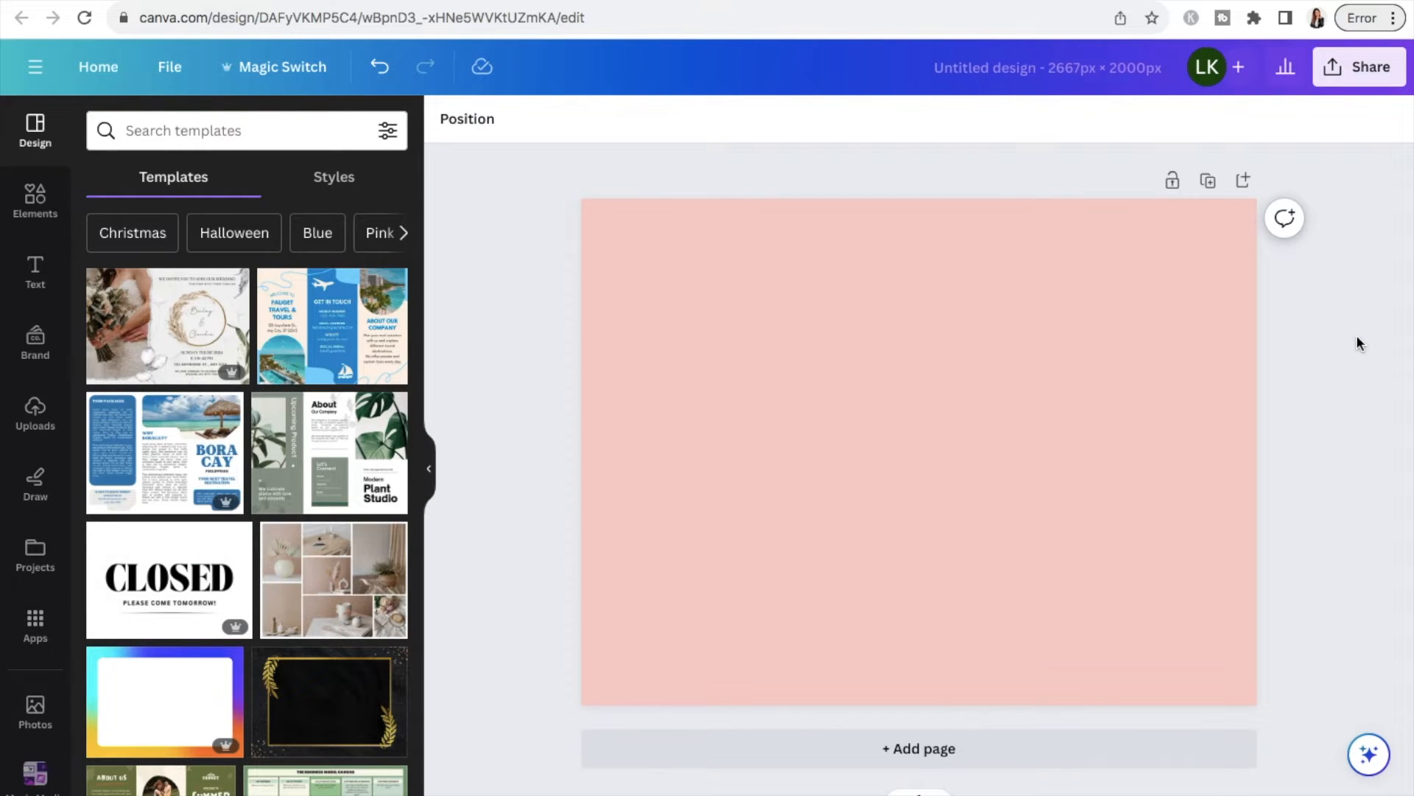
left_click(1104, 443)
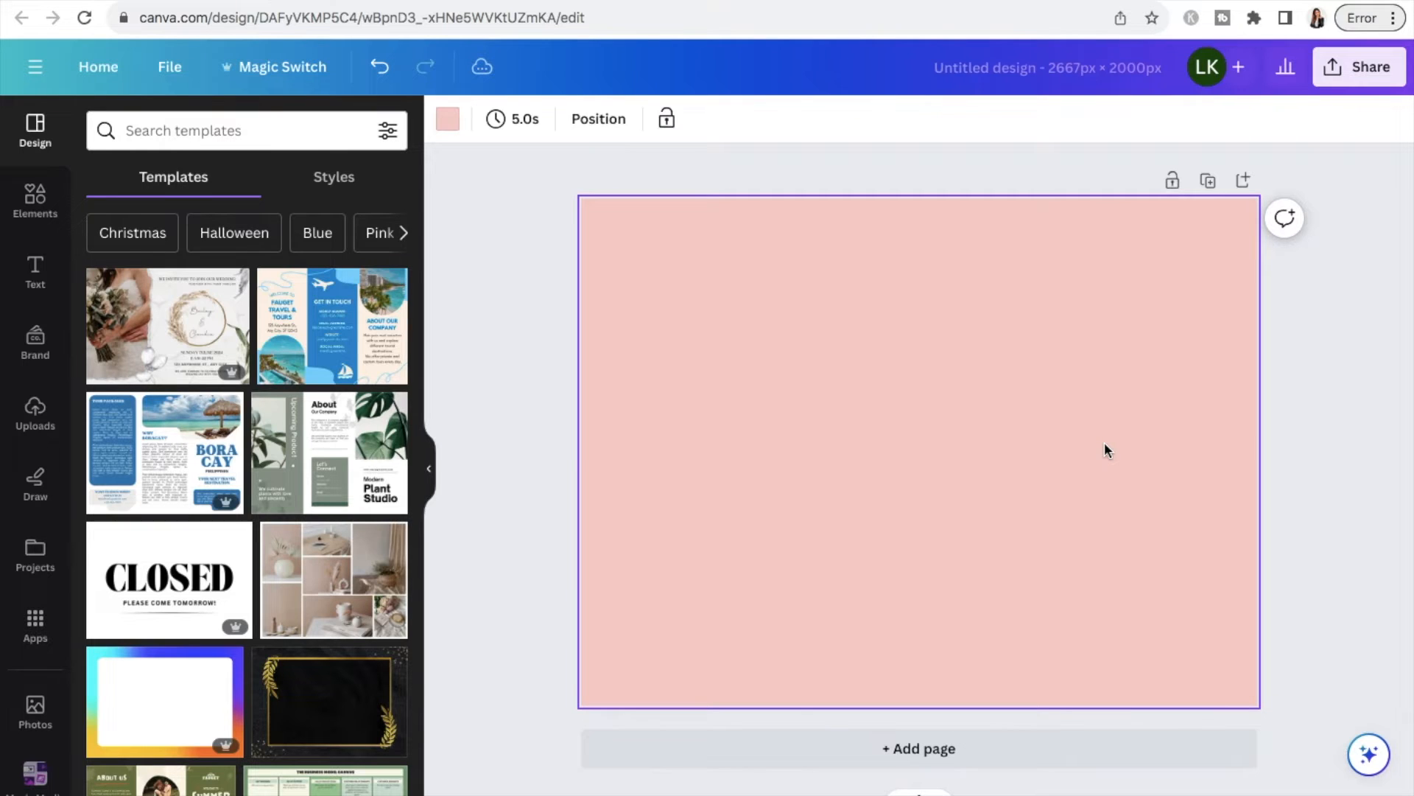
left_click(1317, 433)
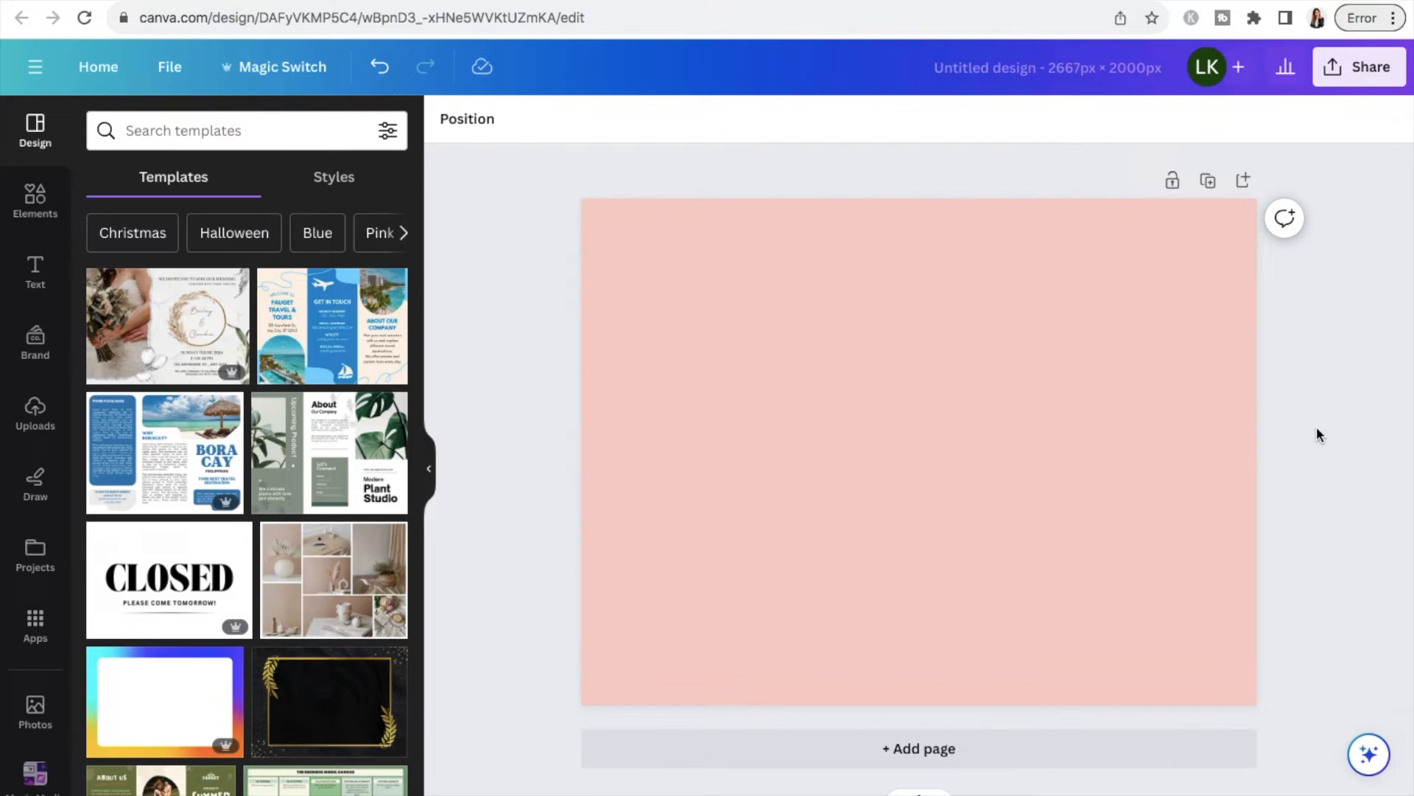
left_click(1105, 395)
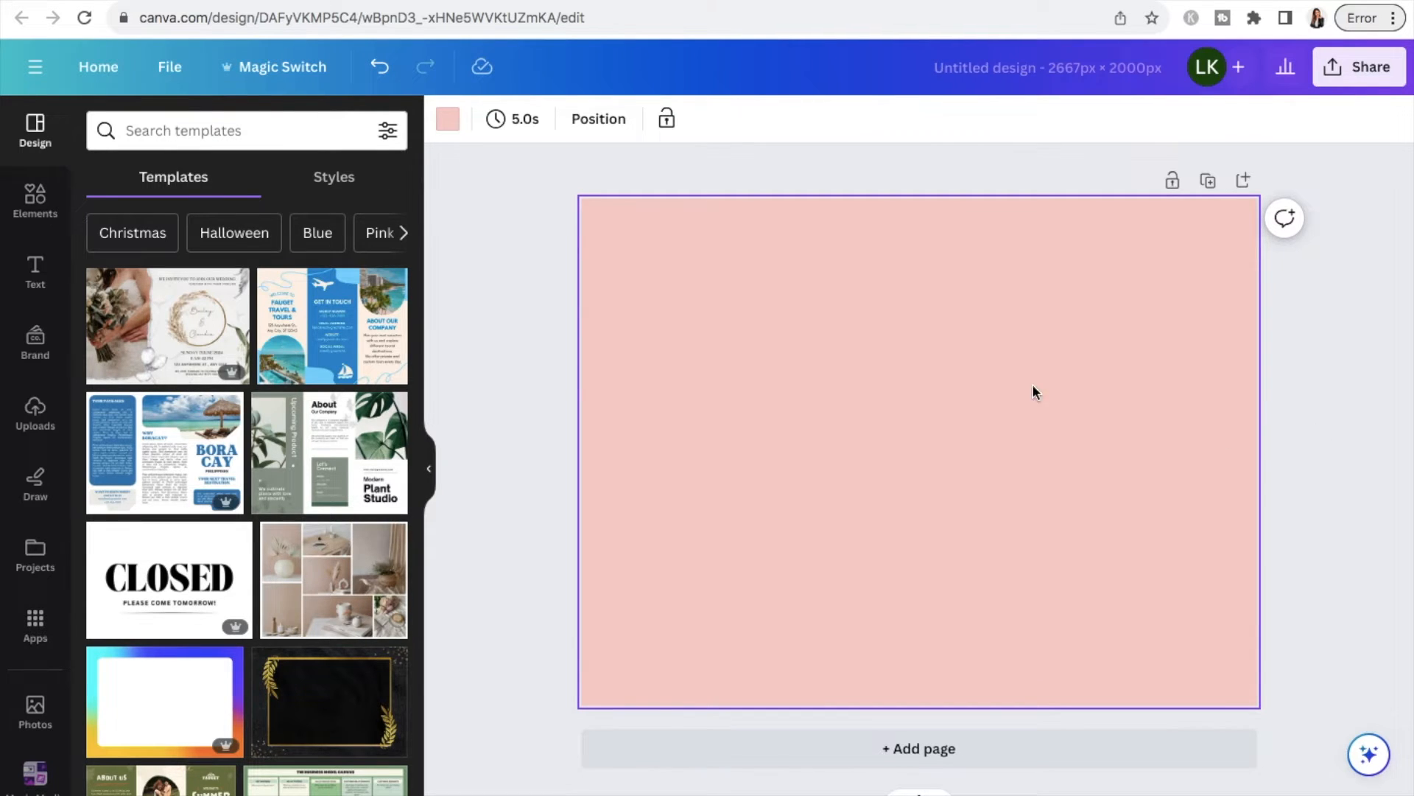
Search the elements for "shadow" and show all matching photos.
left_click(42, 207)
left_click(185, 131)
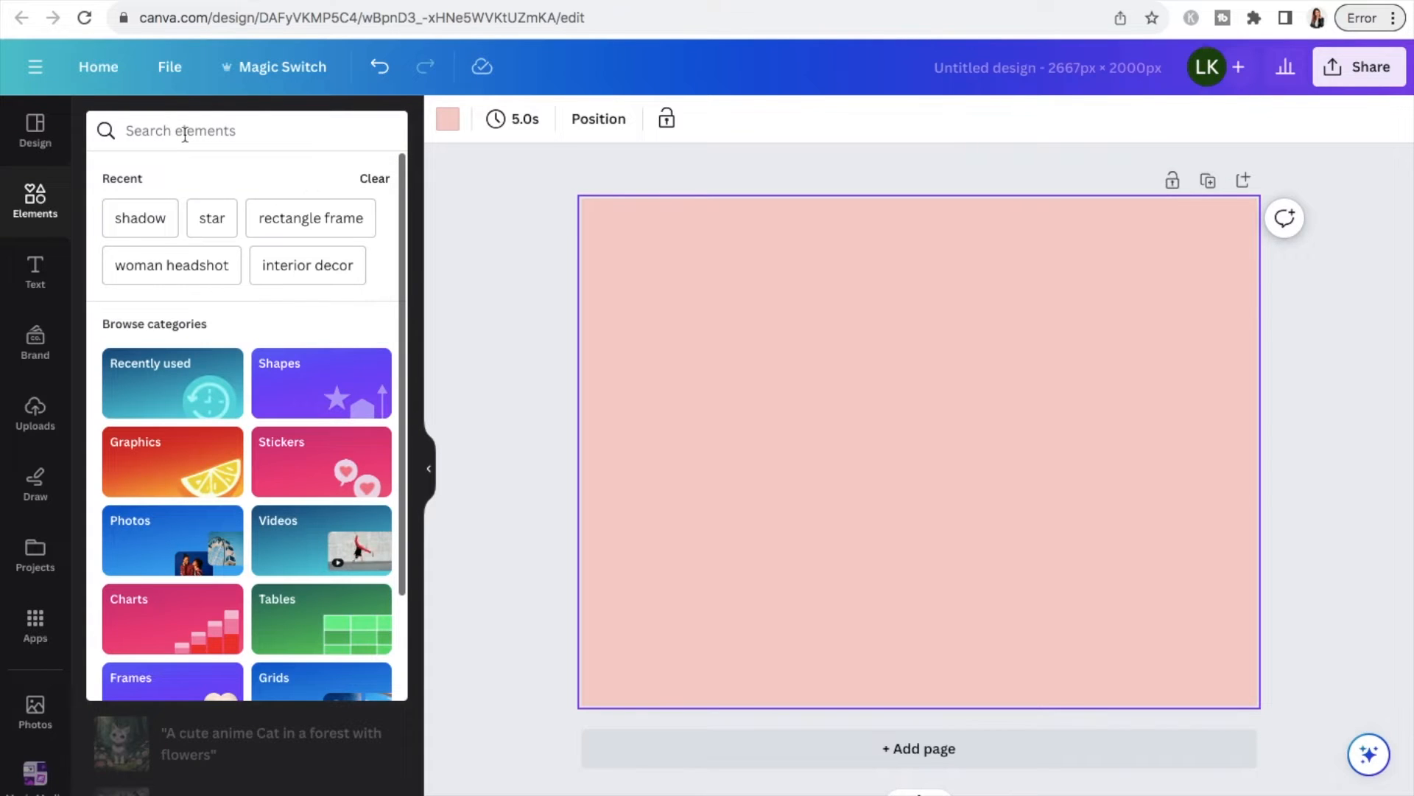
type("shado")
left_click(150, 230)
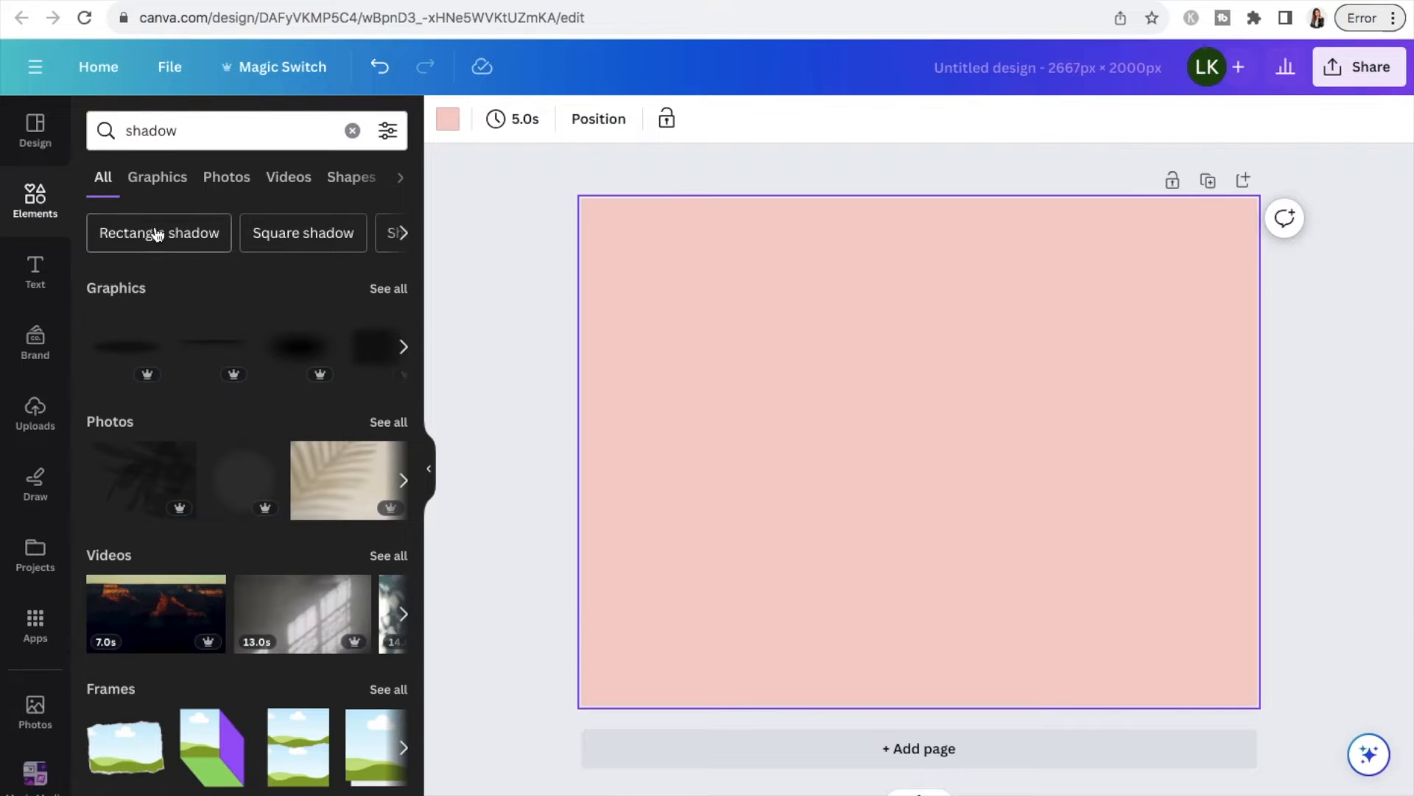
left_click(388, 421)
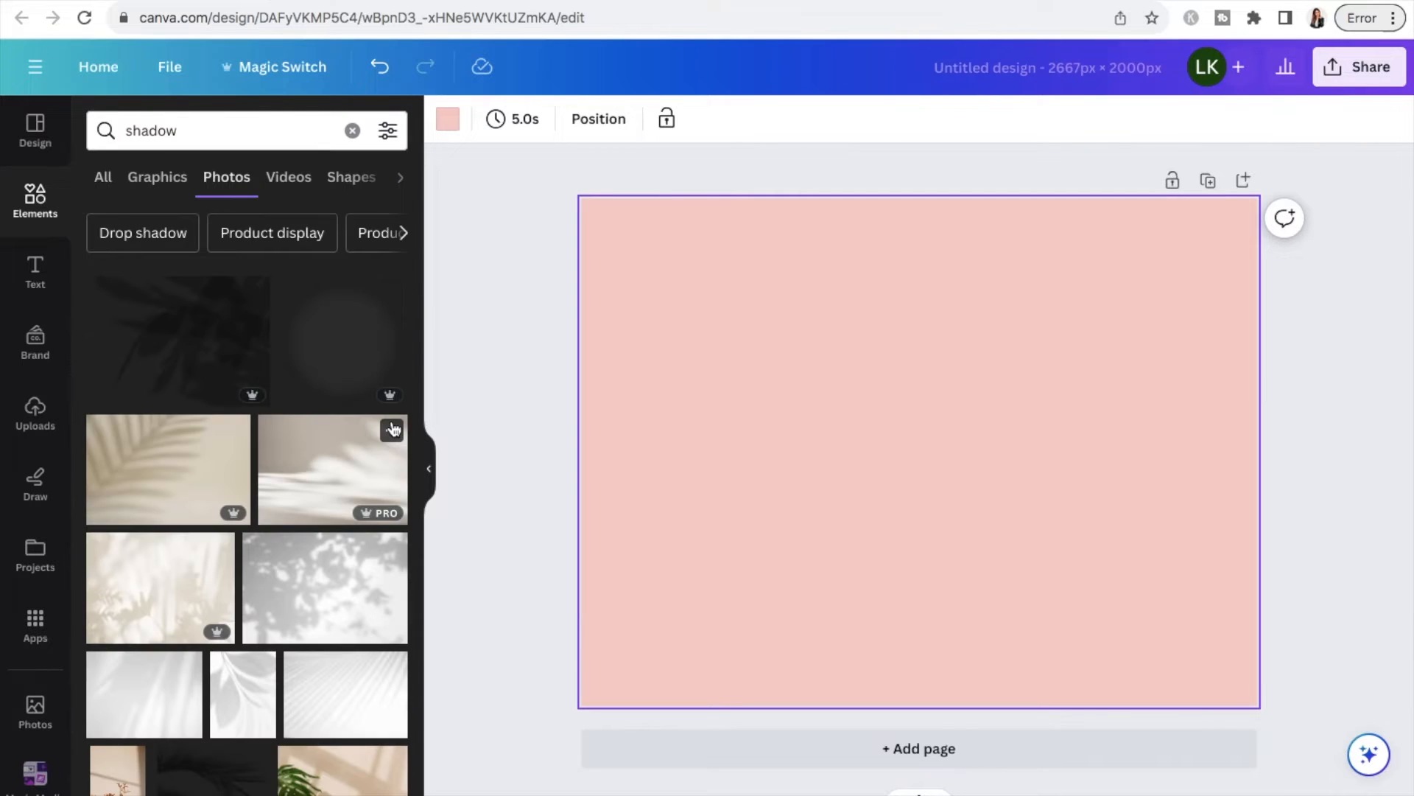
Add the light grey photo with soft diagonal shadows and make it the page background.
scroll(310, 365, "down", 5)
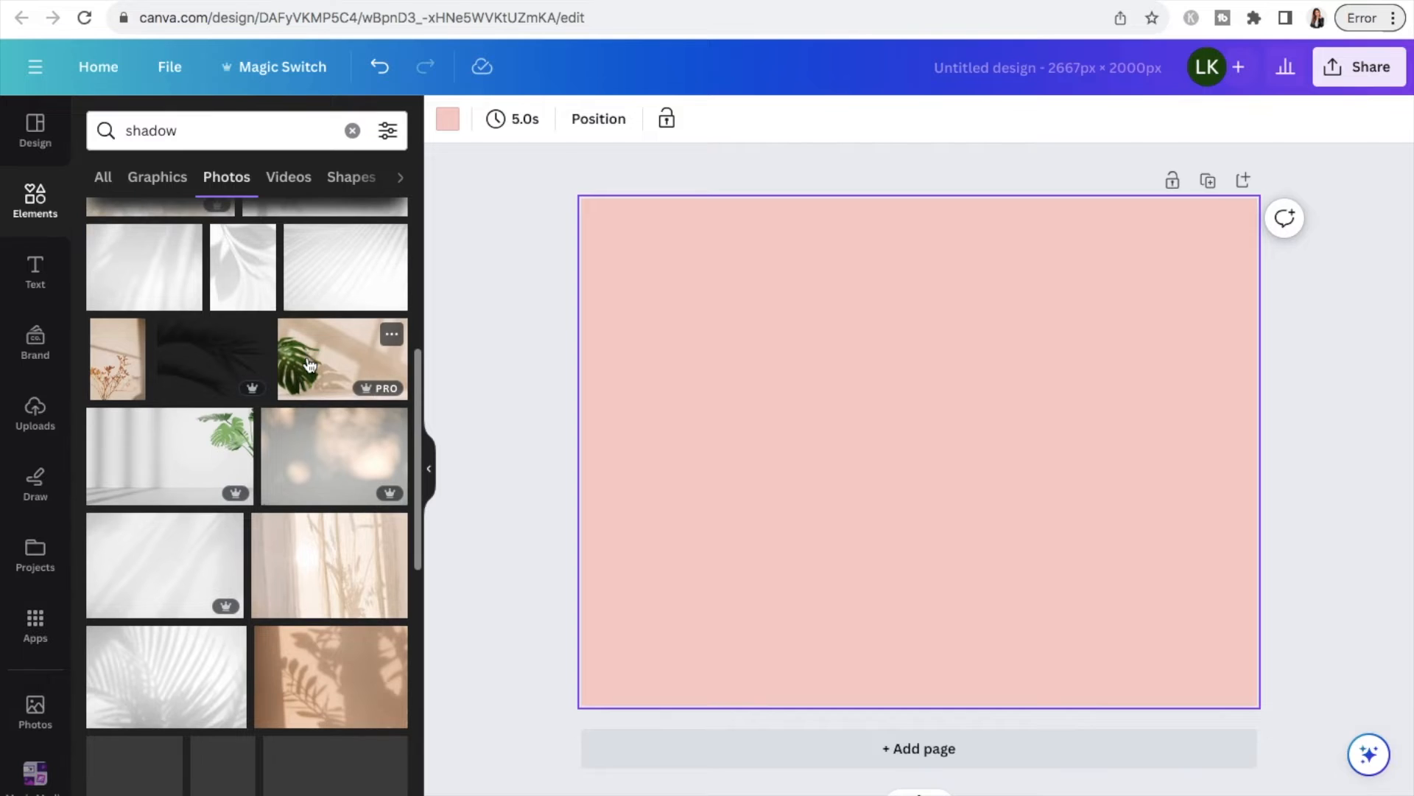
scroll(309, 368, "up", 2)
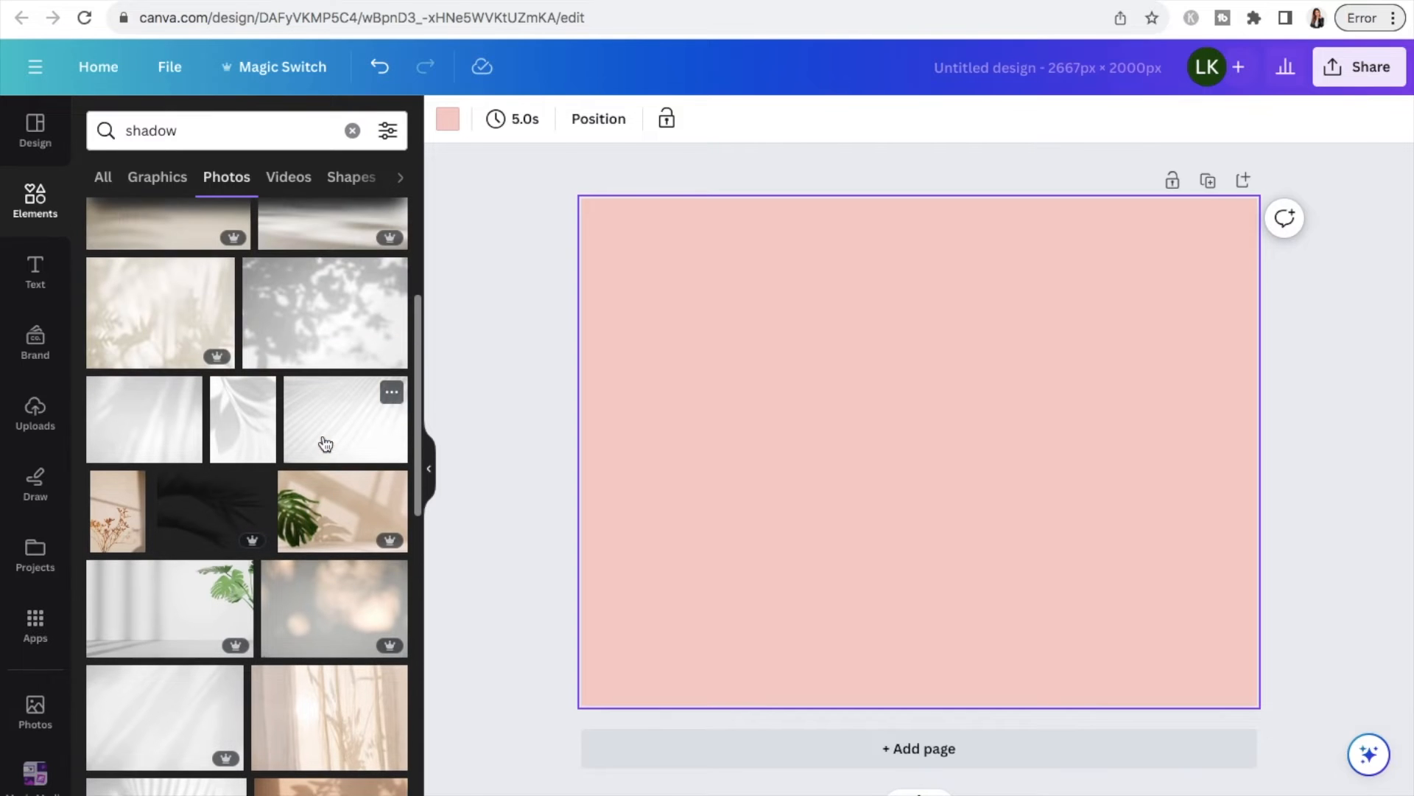
left_click(159, 436)
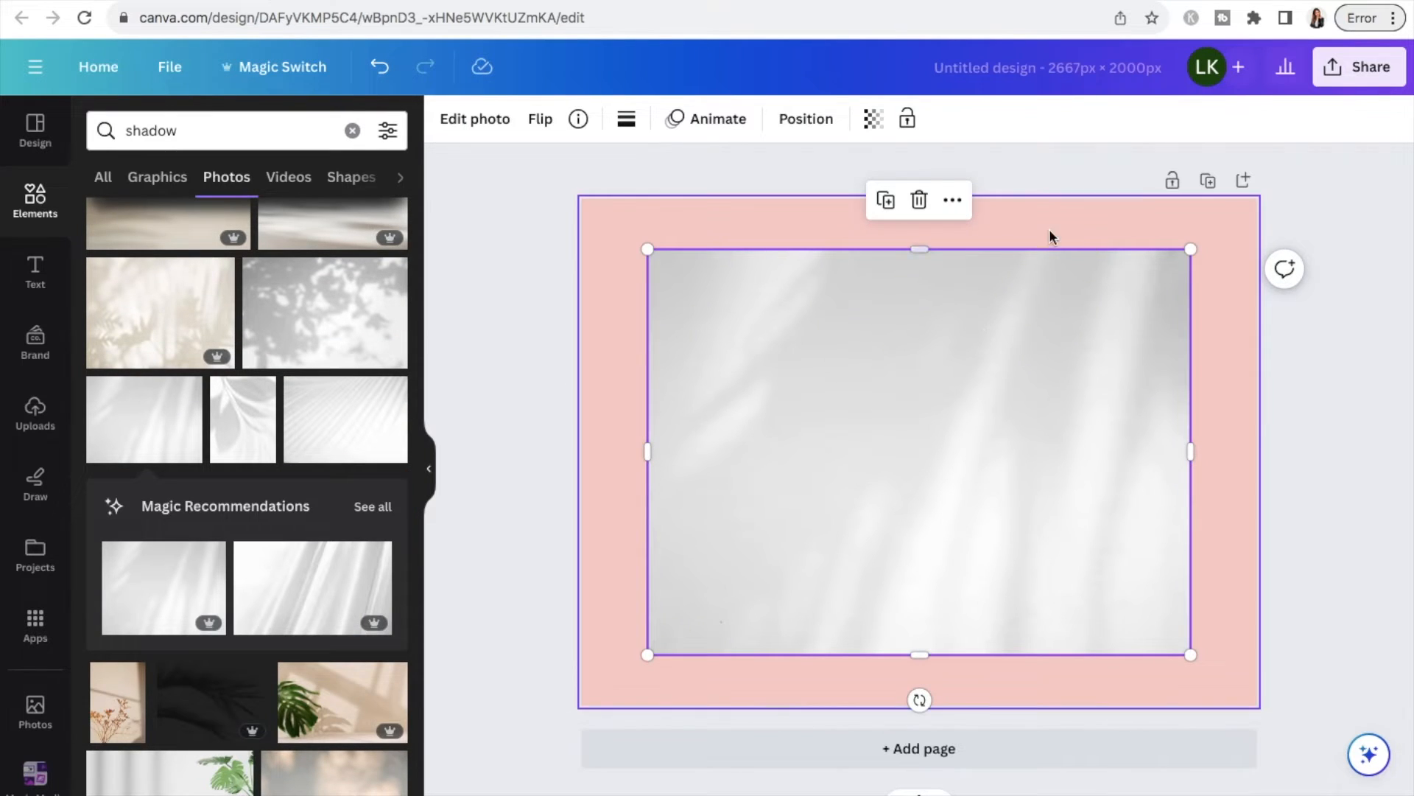
left_click(952, 200)
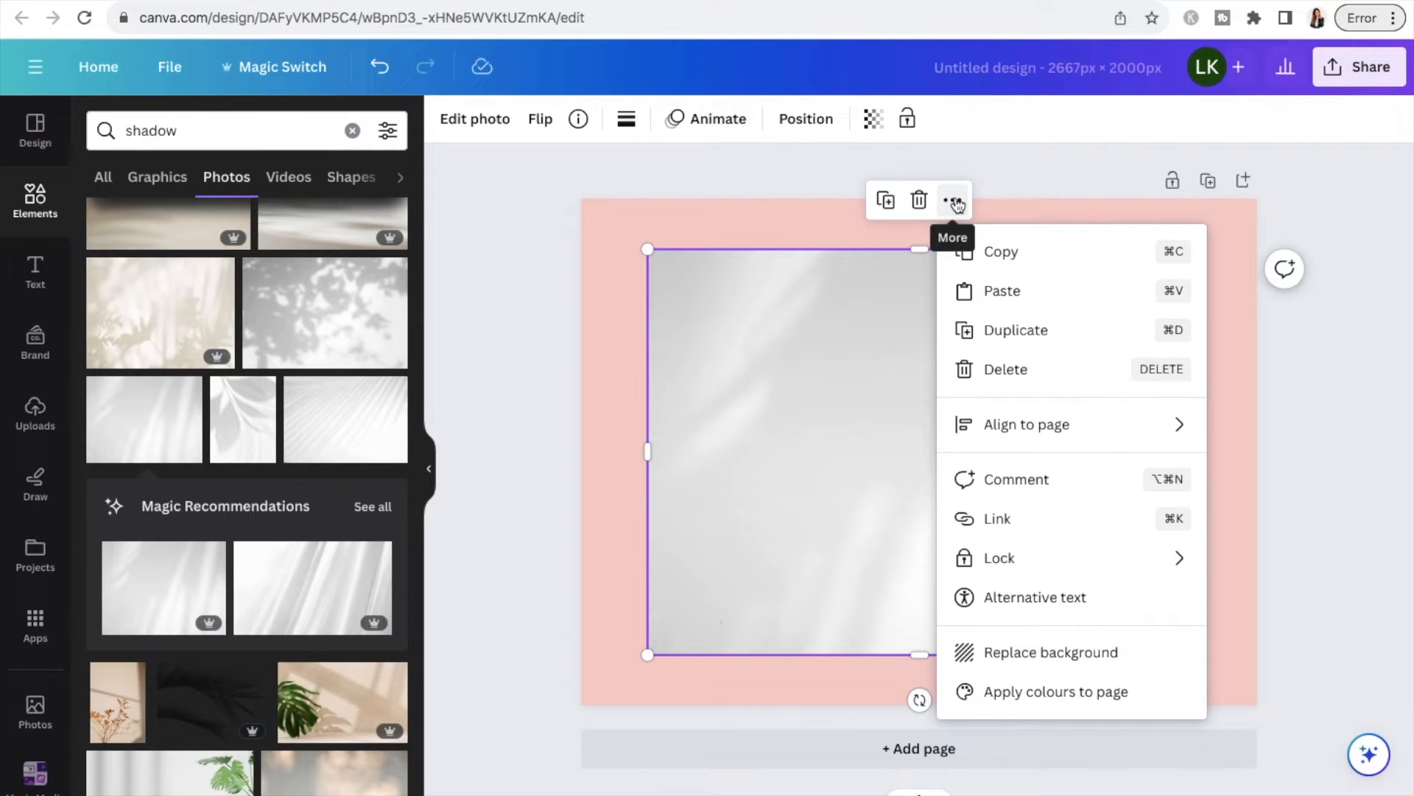
left_click(1018, 653)
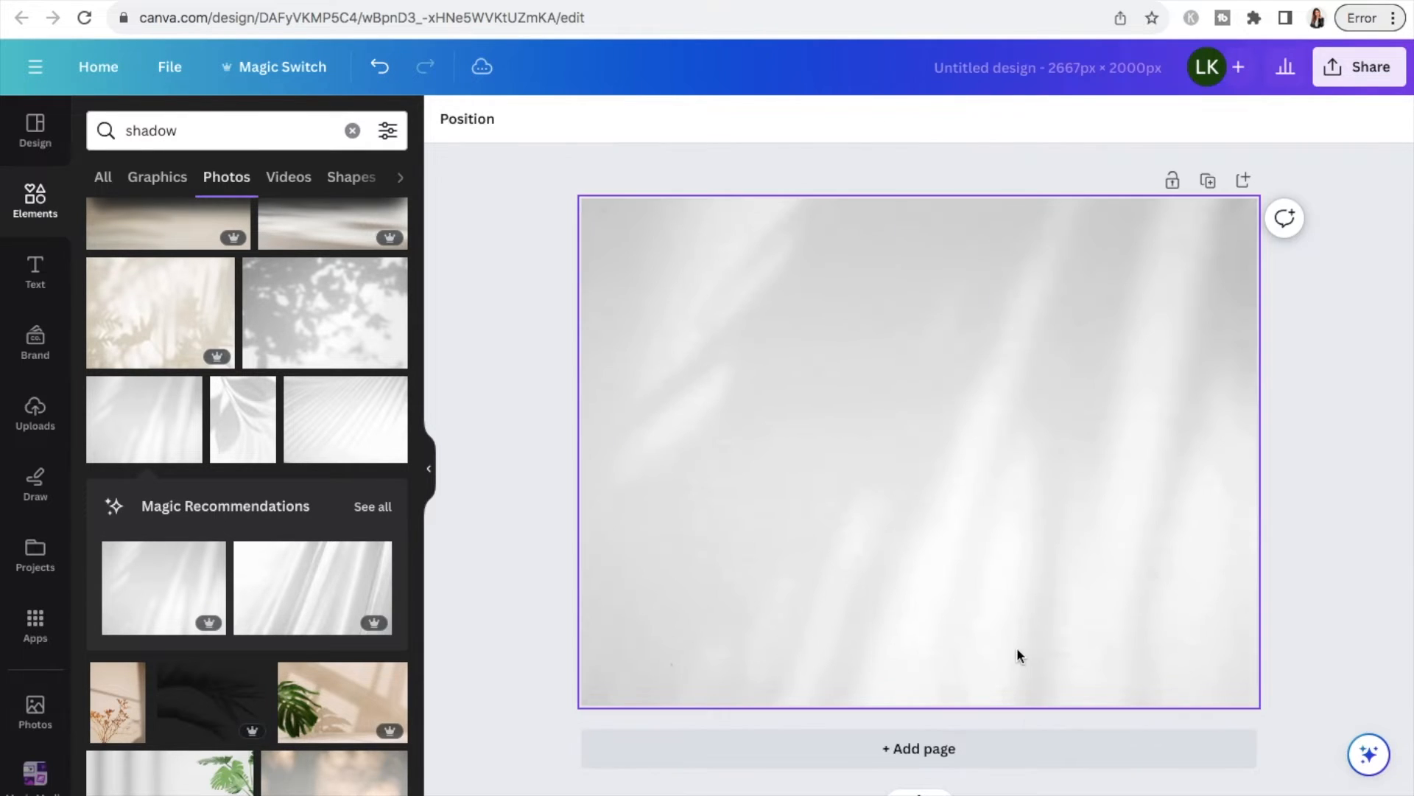
Make the shadow background photo partly transparent so the pink page colour tints it.
left_click(1003, 403)
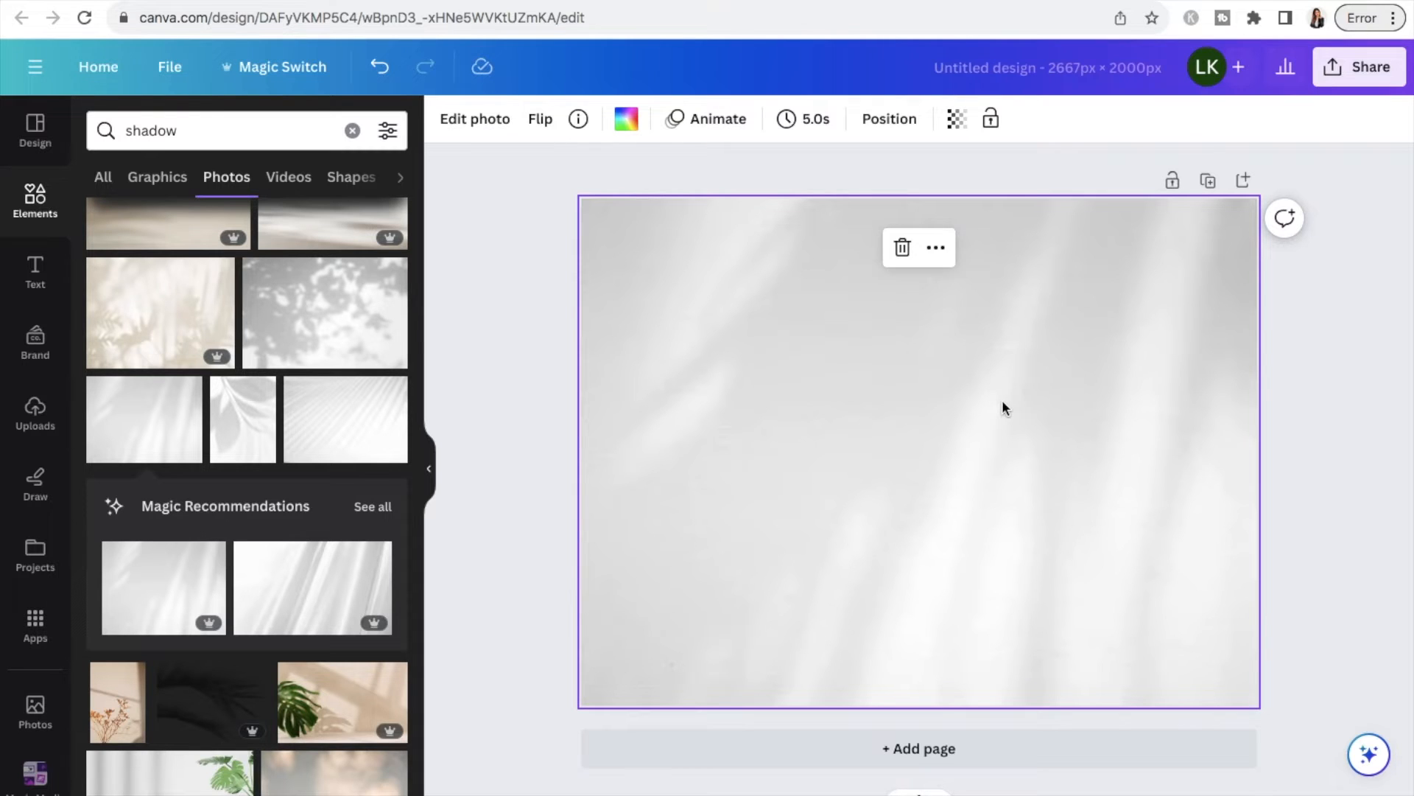
left_click(958, 120)
left_click_drag(957, 198, 921, 204)
left_click(1077, 377)
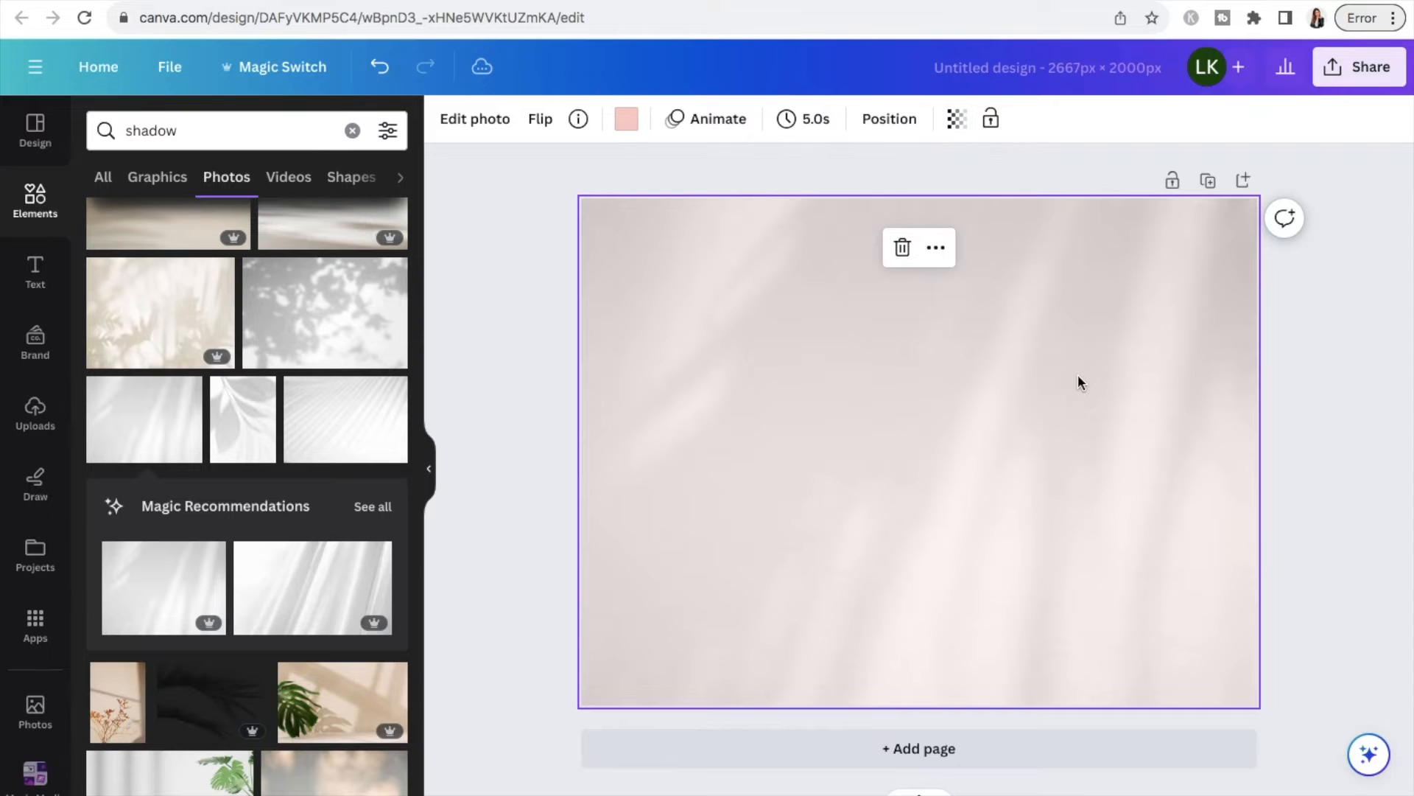
Add the uploaded "How To Thrive During Chaos" post image, scale it down and place it on the page's upper left.
scroll(309, 462, "up", 2)
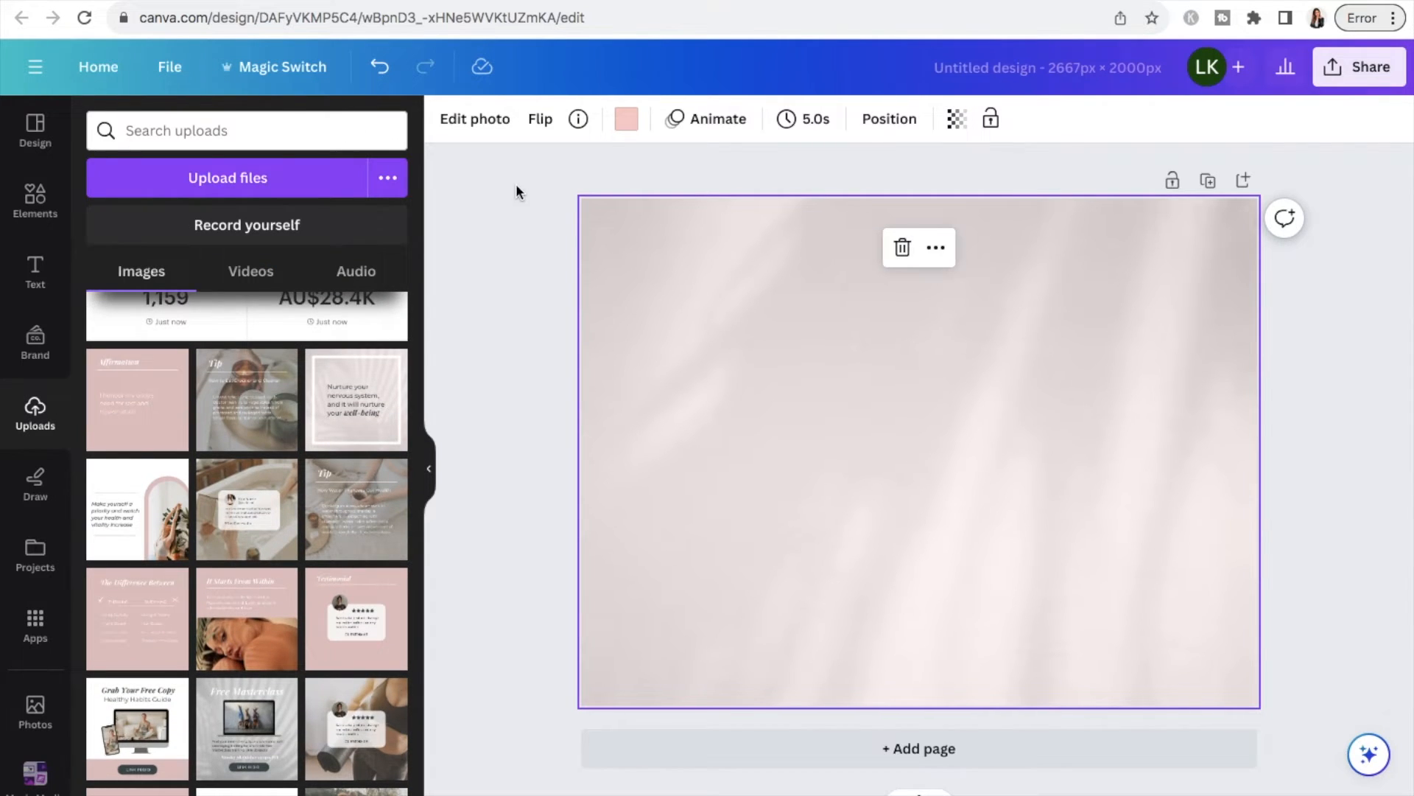
scroll(271, 413, "down", 1)
scroll(271, 412, "down", 1)
scroll(325, 419, "down", 3)
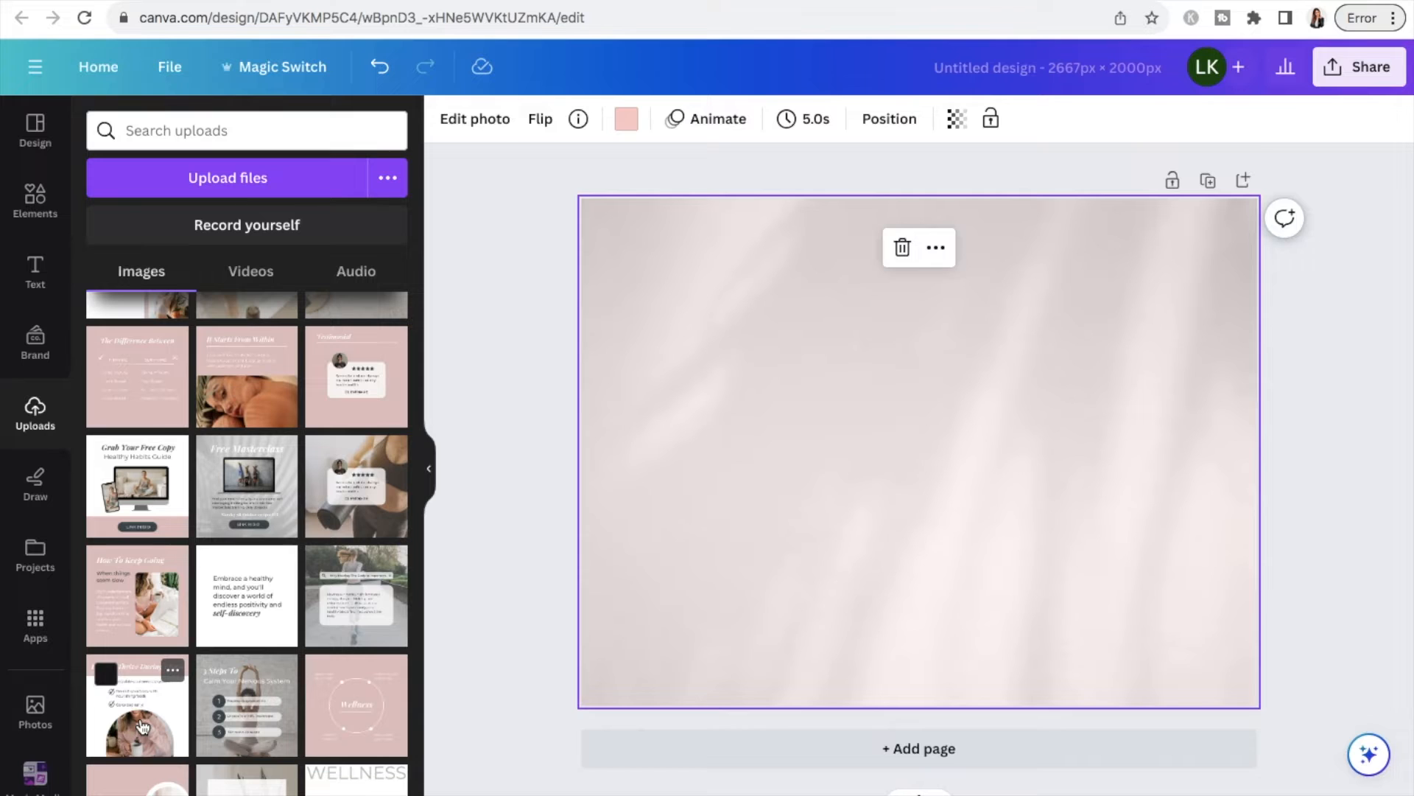
left_click(145, 733)
left_click_drag(920, 442, 797, 384)
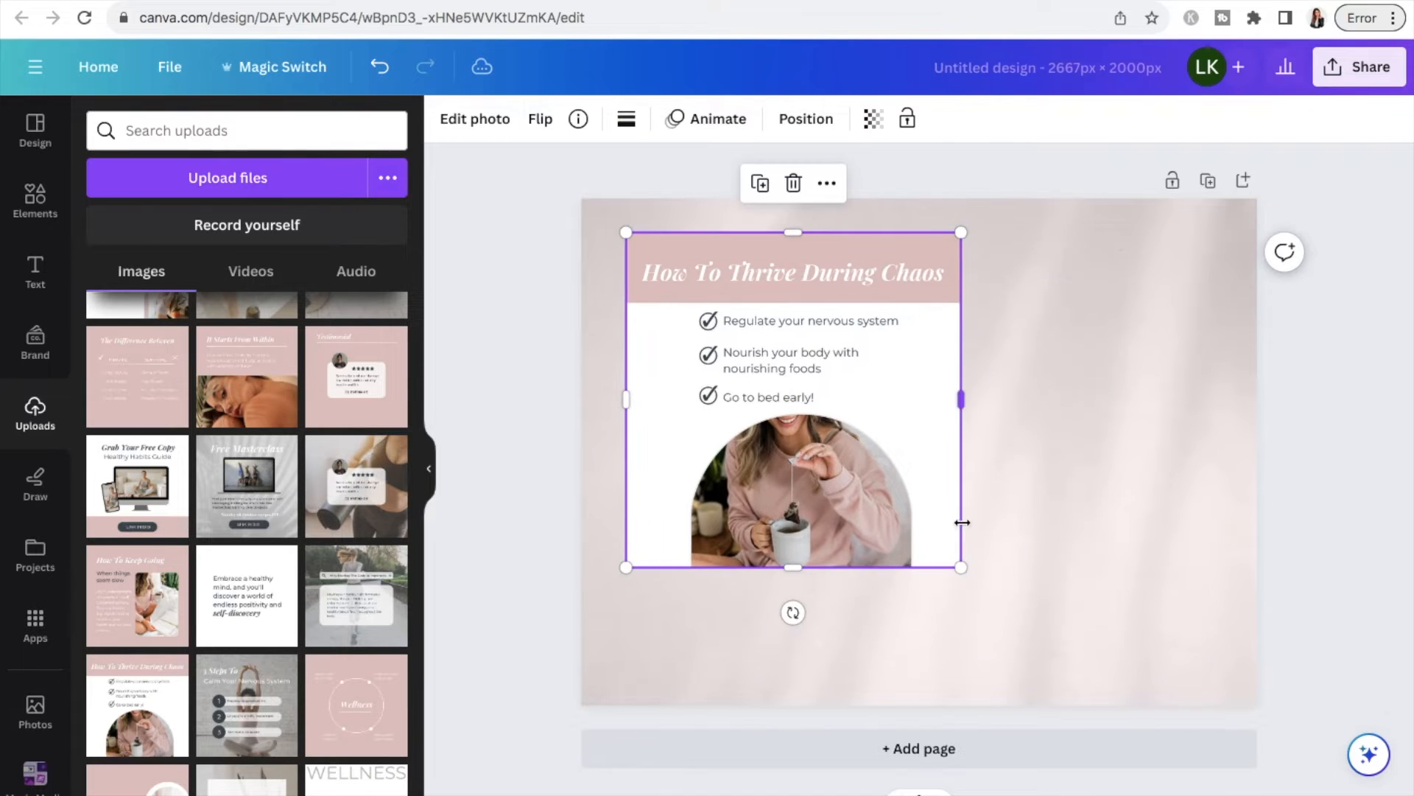
left_click_drag(965, 566, 776, 432)
left_click_drag(741, 329, 763, 376)
left_click(926, 329)
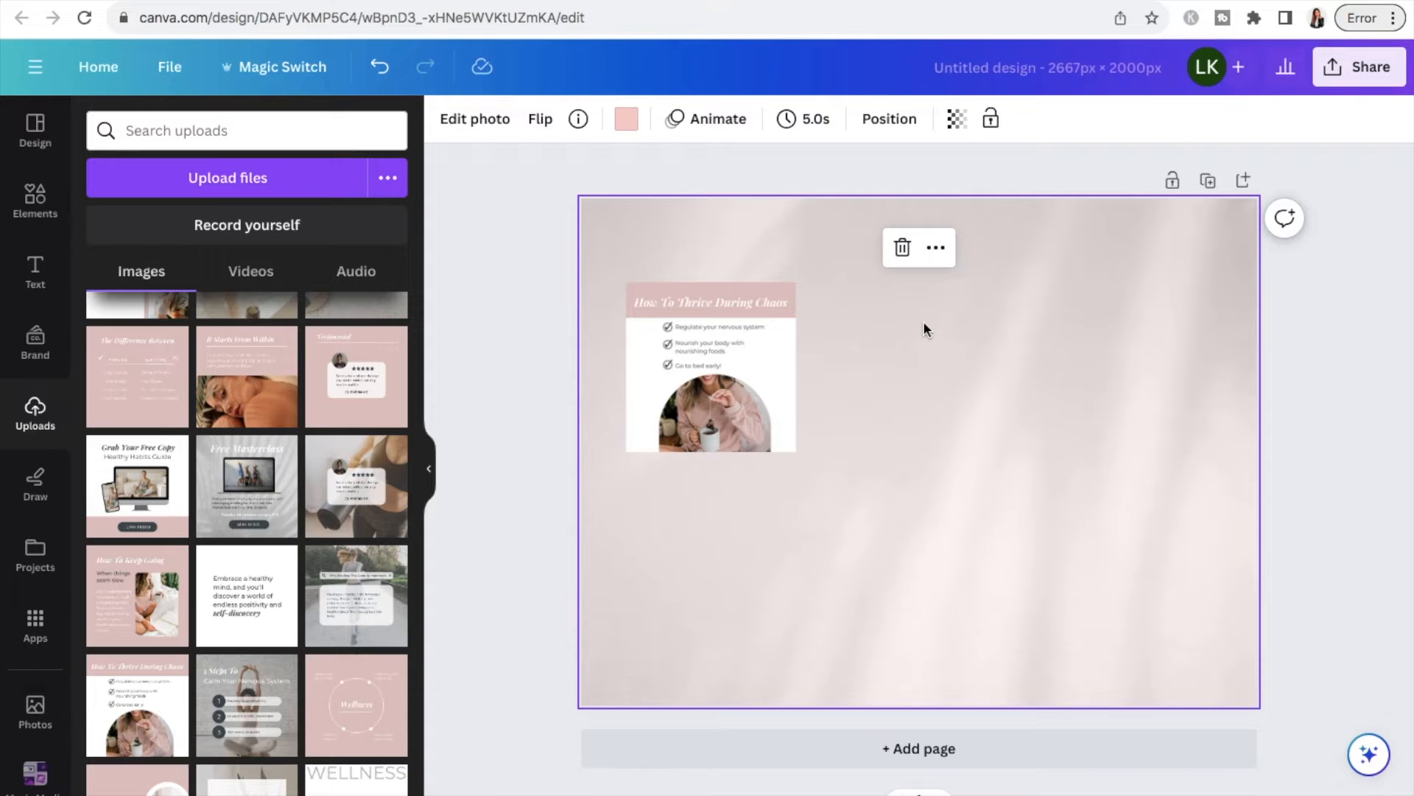
Add five more template images, starting with "3 Steps To Calm Your Nervous System", scaled down to form a three-by-two grid.
left_click(247, 705)
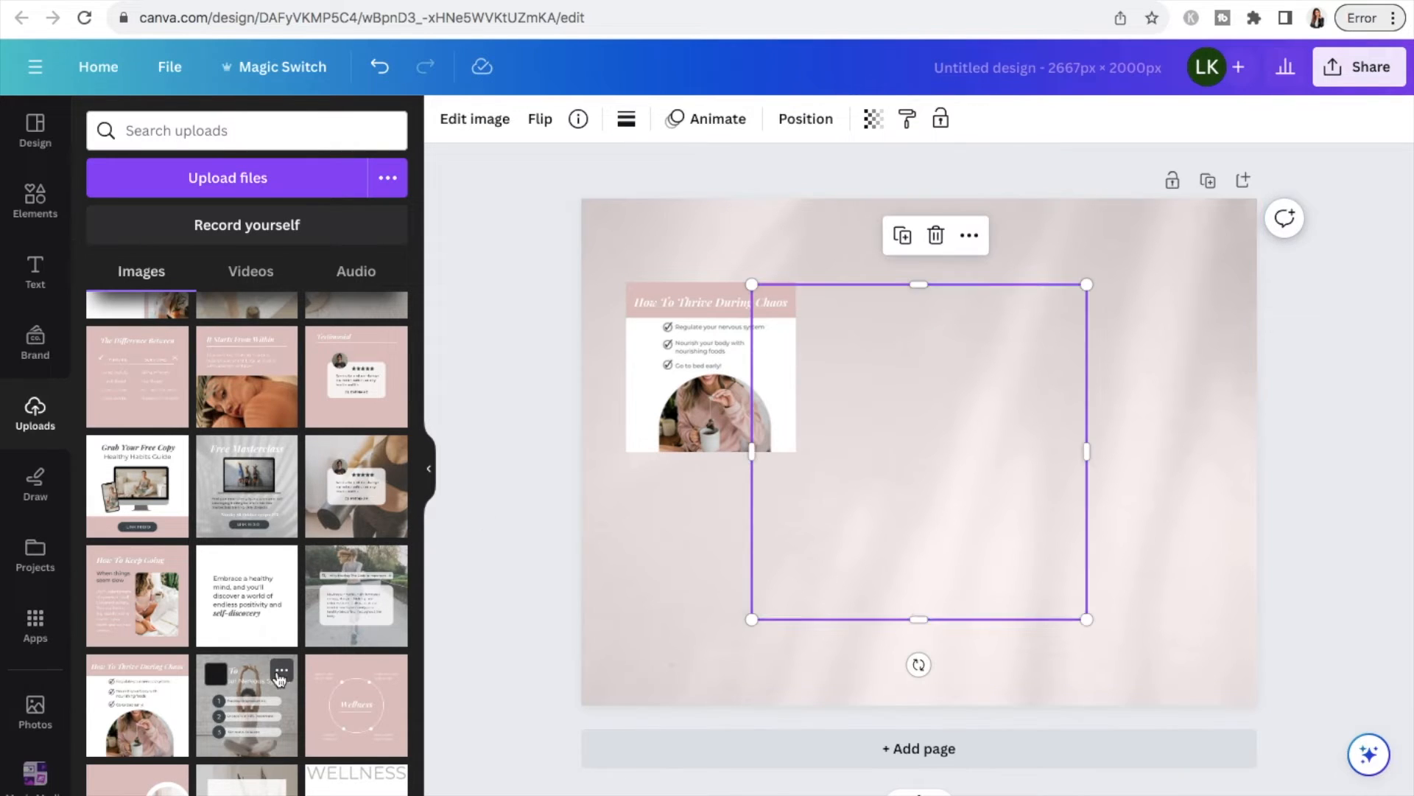
left_click_drag(1085, 621, 919, 450)
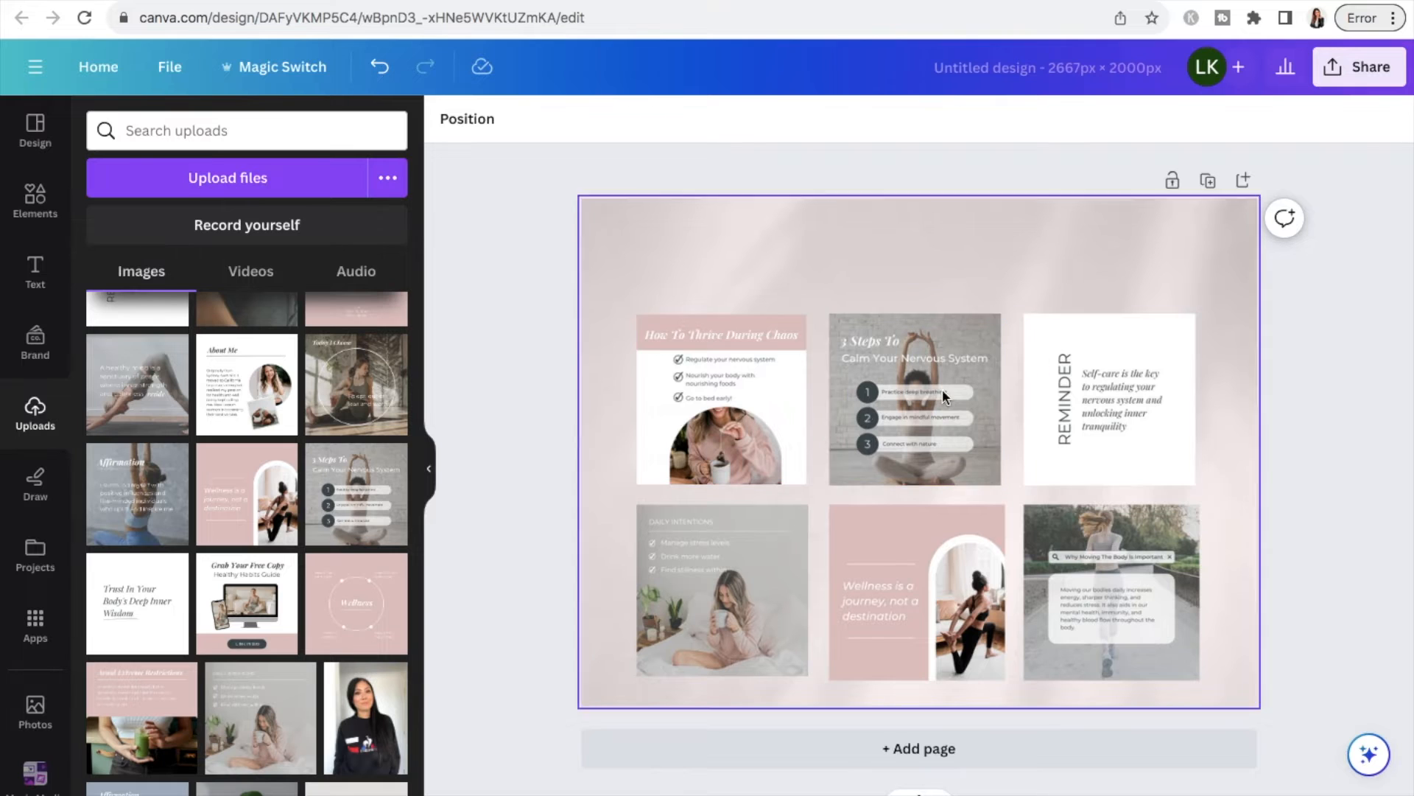
Apply a Drop shadow to the "How To Thrive During Chaos" template image.
left_click(745, 407)
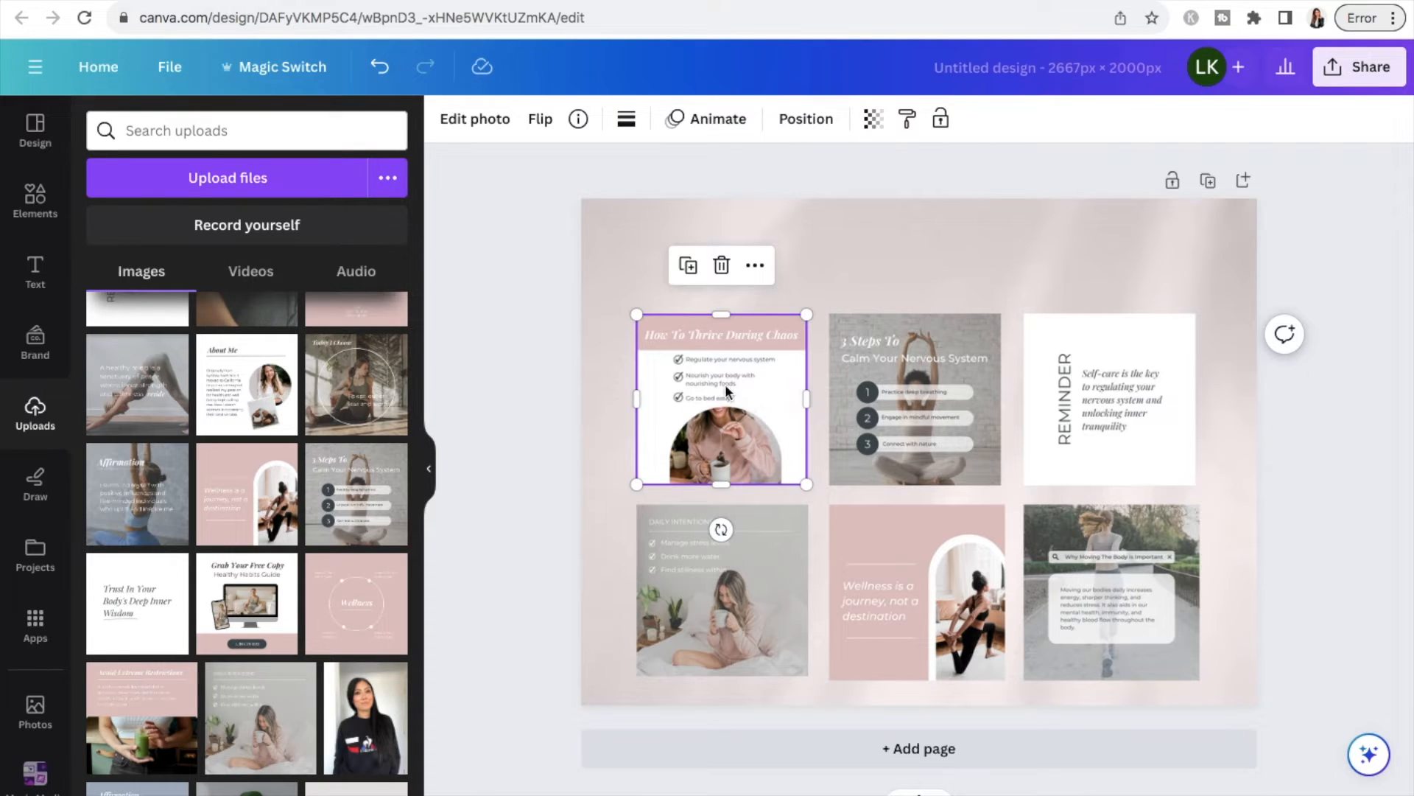
left_click(471, 119)
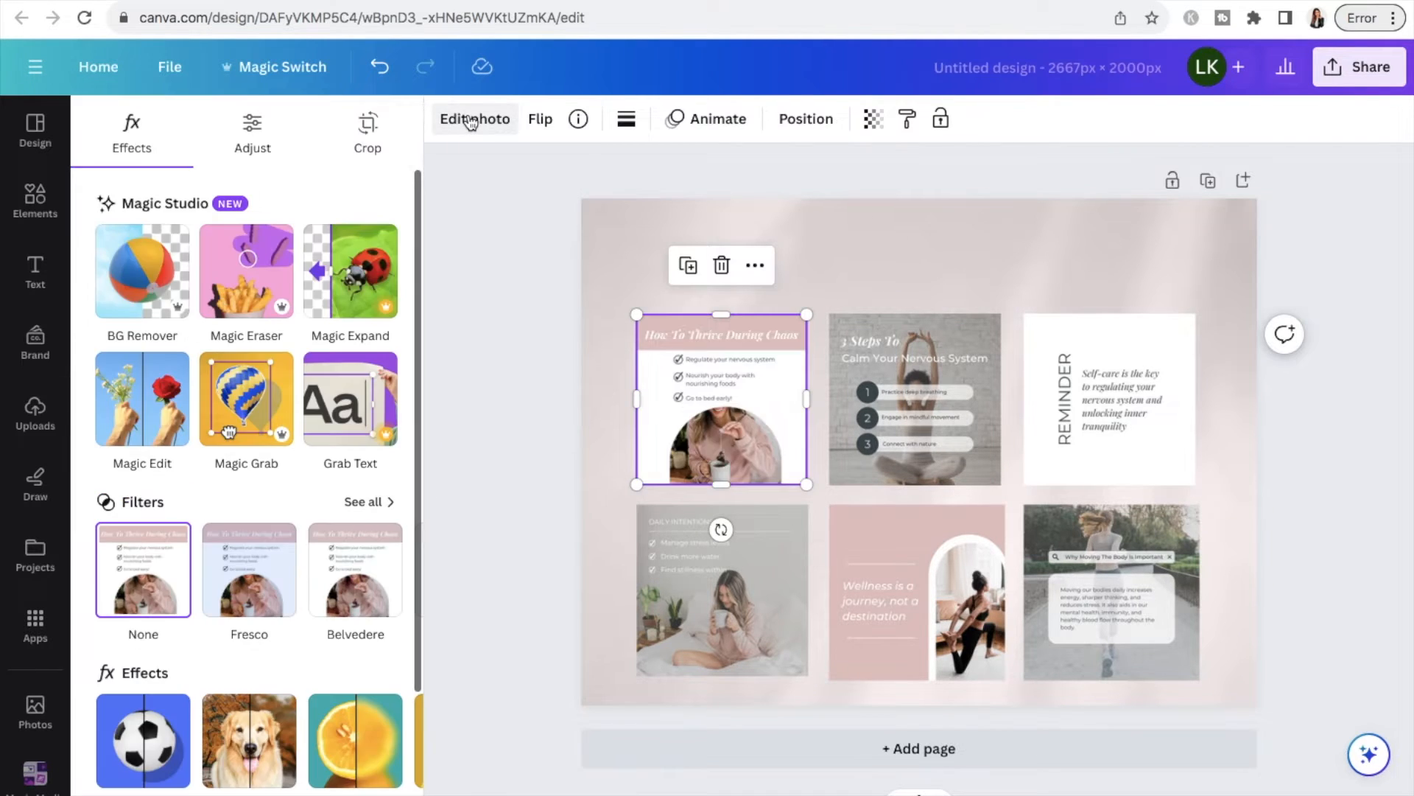
scroll(166, 471, "down", 3)
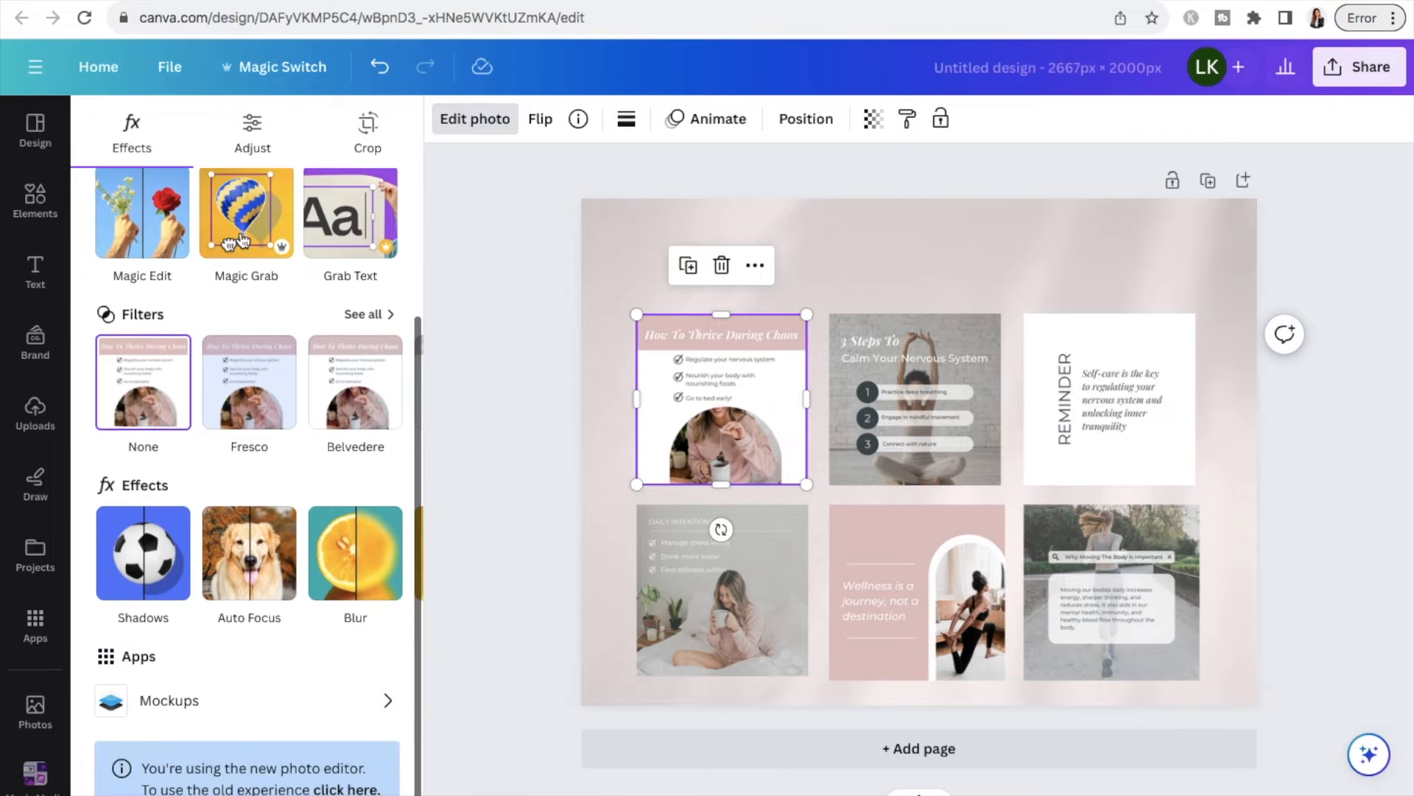
left_click(158, 557)
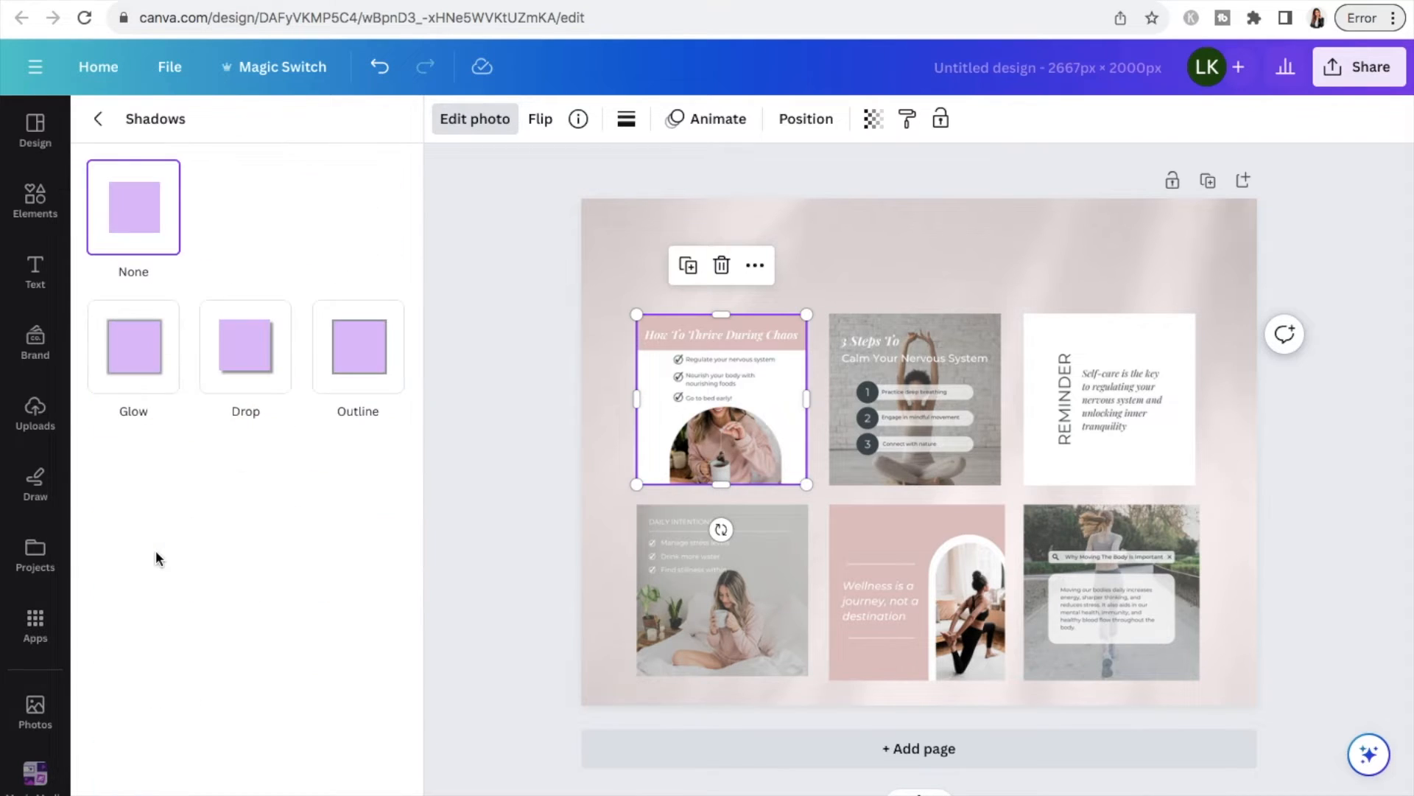
left_click(243, 352)
Apply the same Drop shadow to the other five template images.
left_click(877, 409)
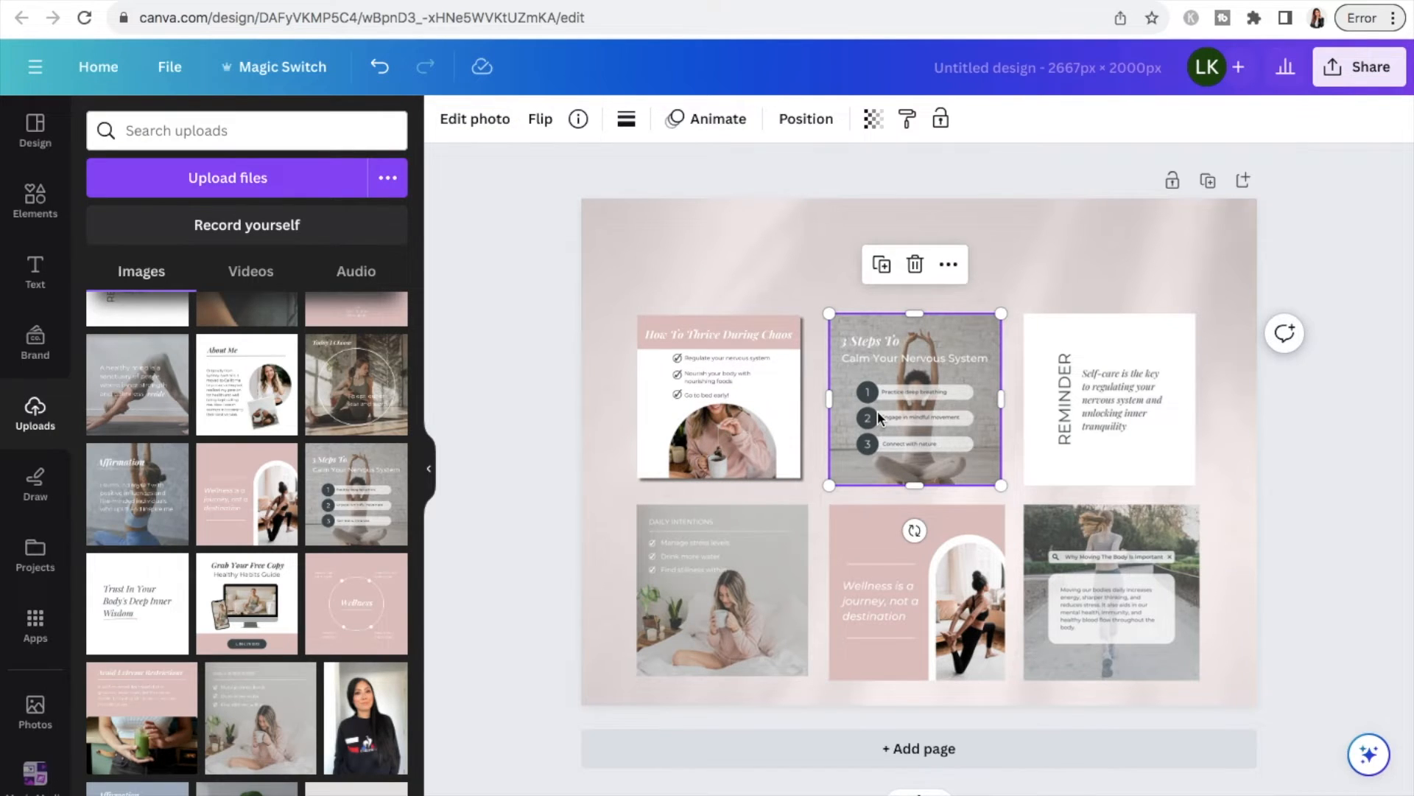
left_click(1372, 270)
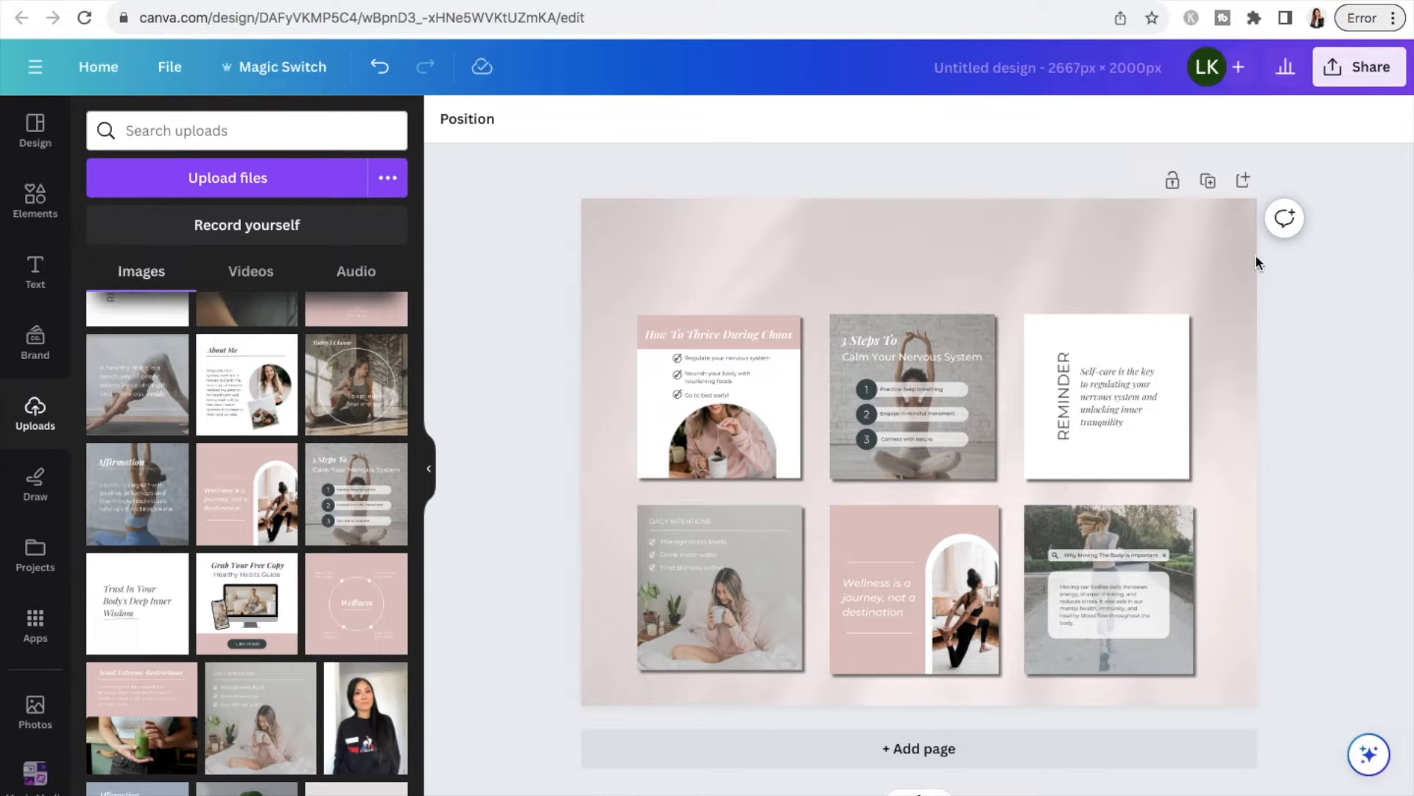
left_click(1215, 259)
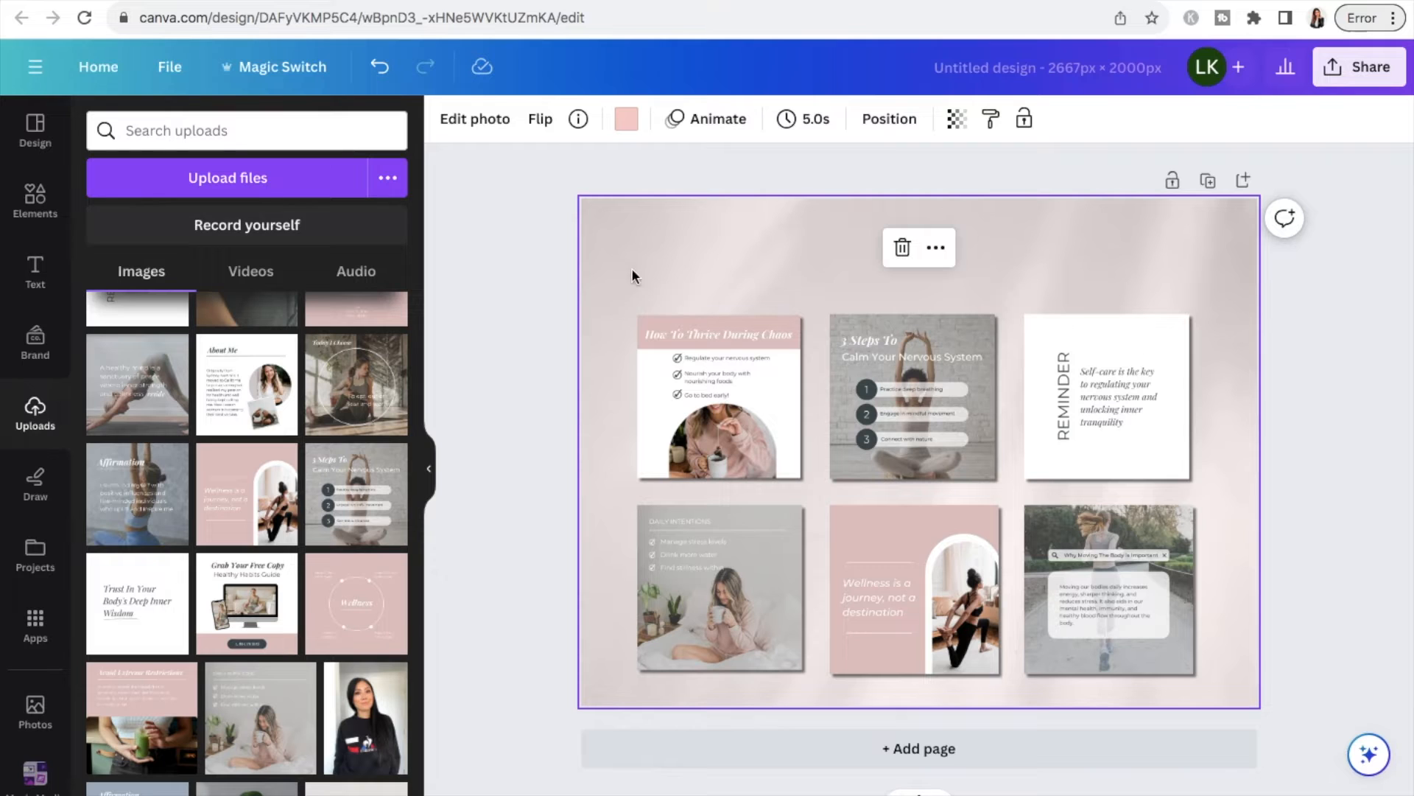
Add the heading "50 post templates to grow your brand" centred above the template grid.
left_click(36, 271)
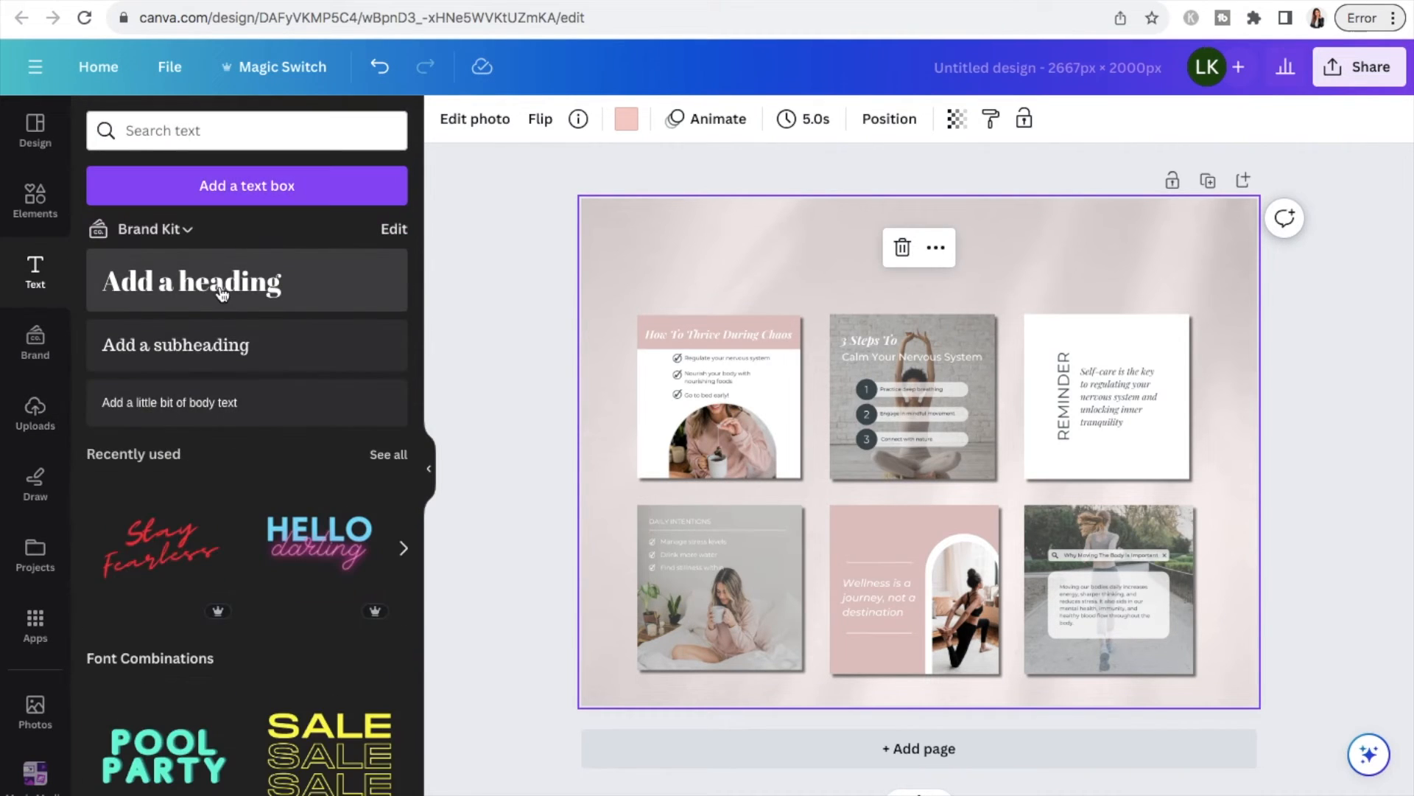
left_click(191, 281)
left_click_drag(936, 503, 934, 327)
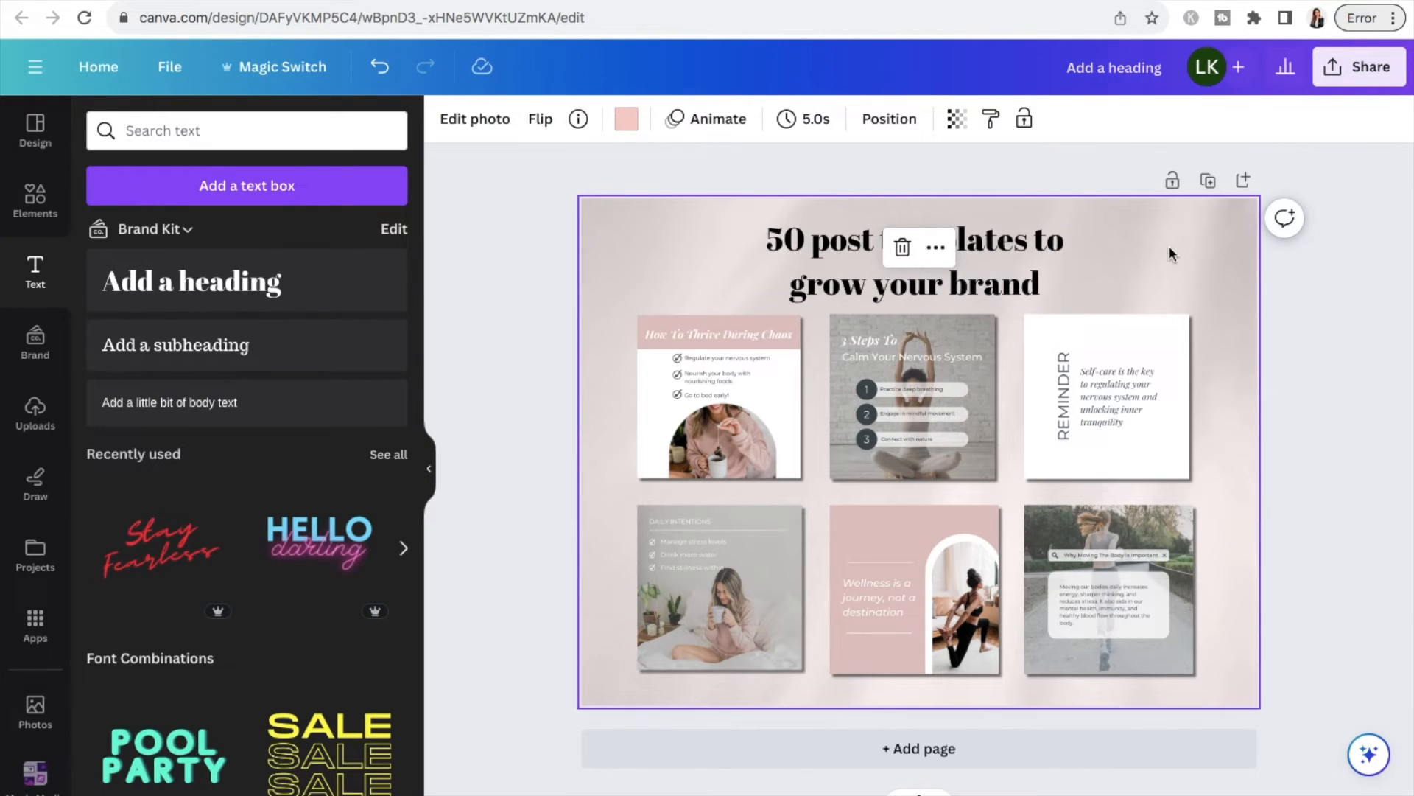
Change the heading's font to Le Jour Serif.
left_click(1015, 255)
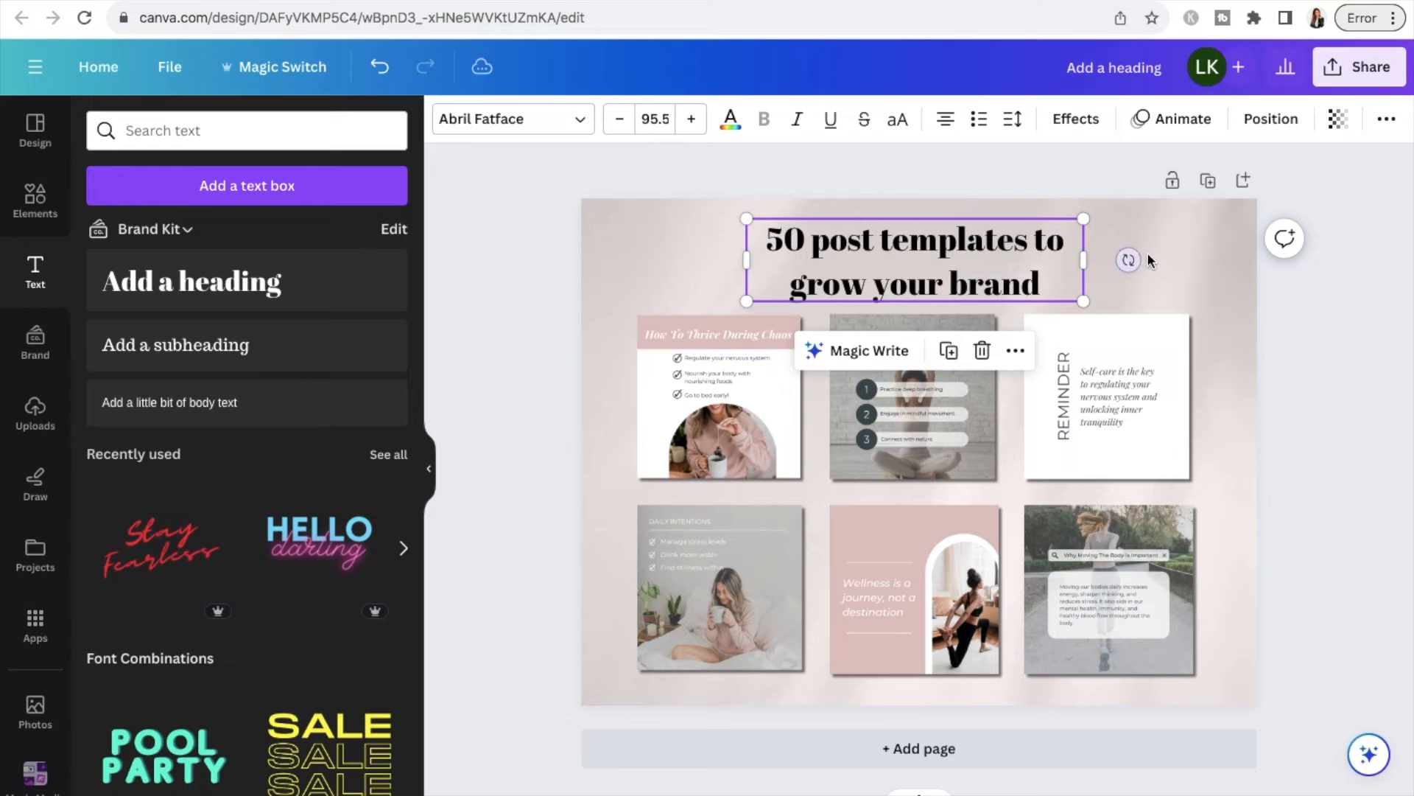
left_click(1033, 252)
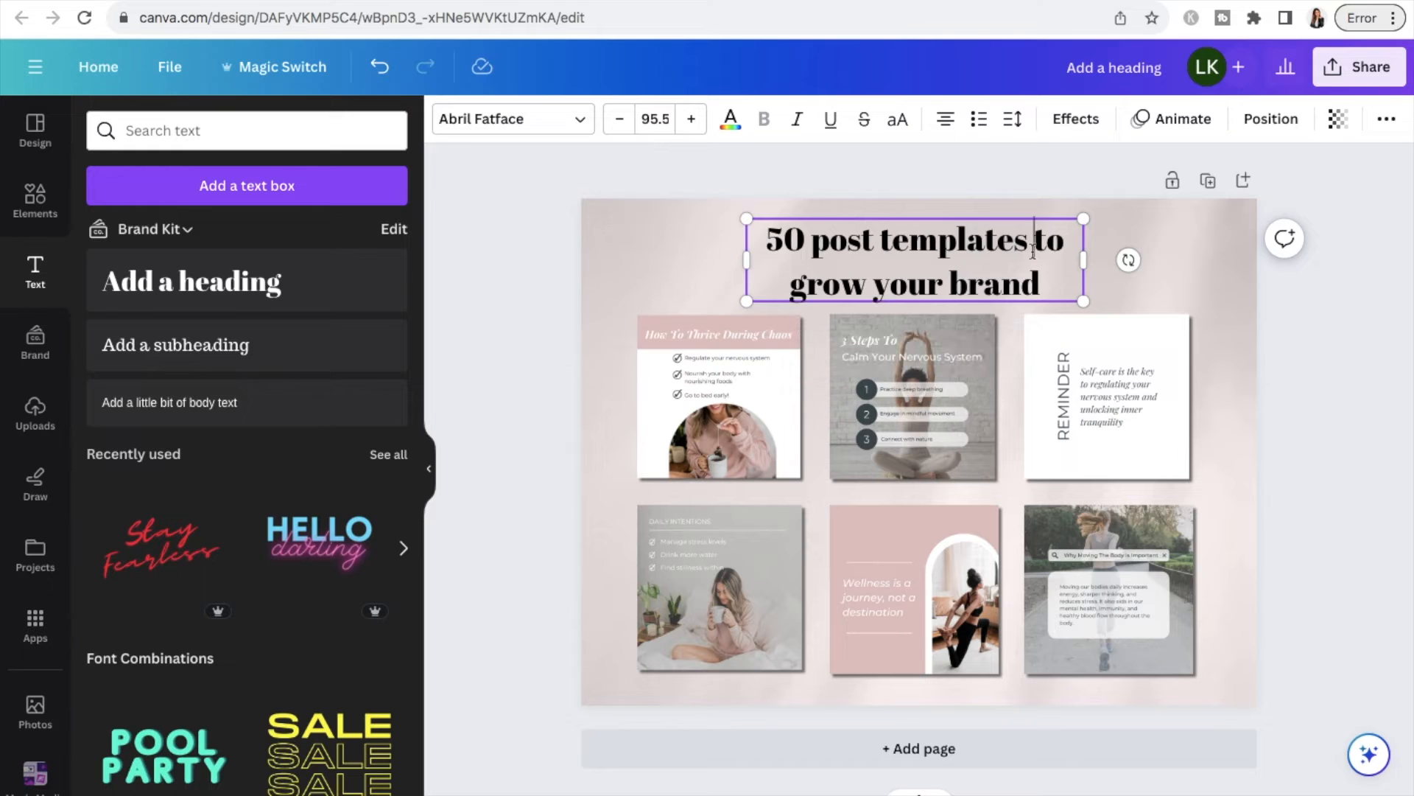
left_click(1176, 233)
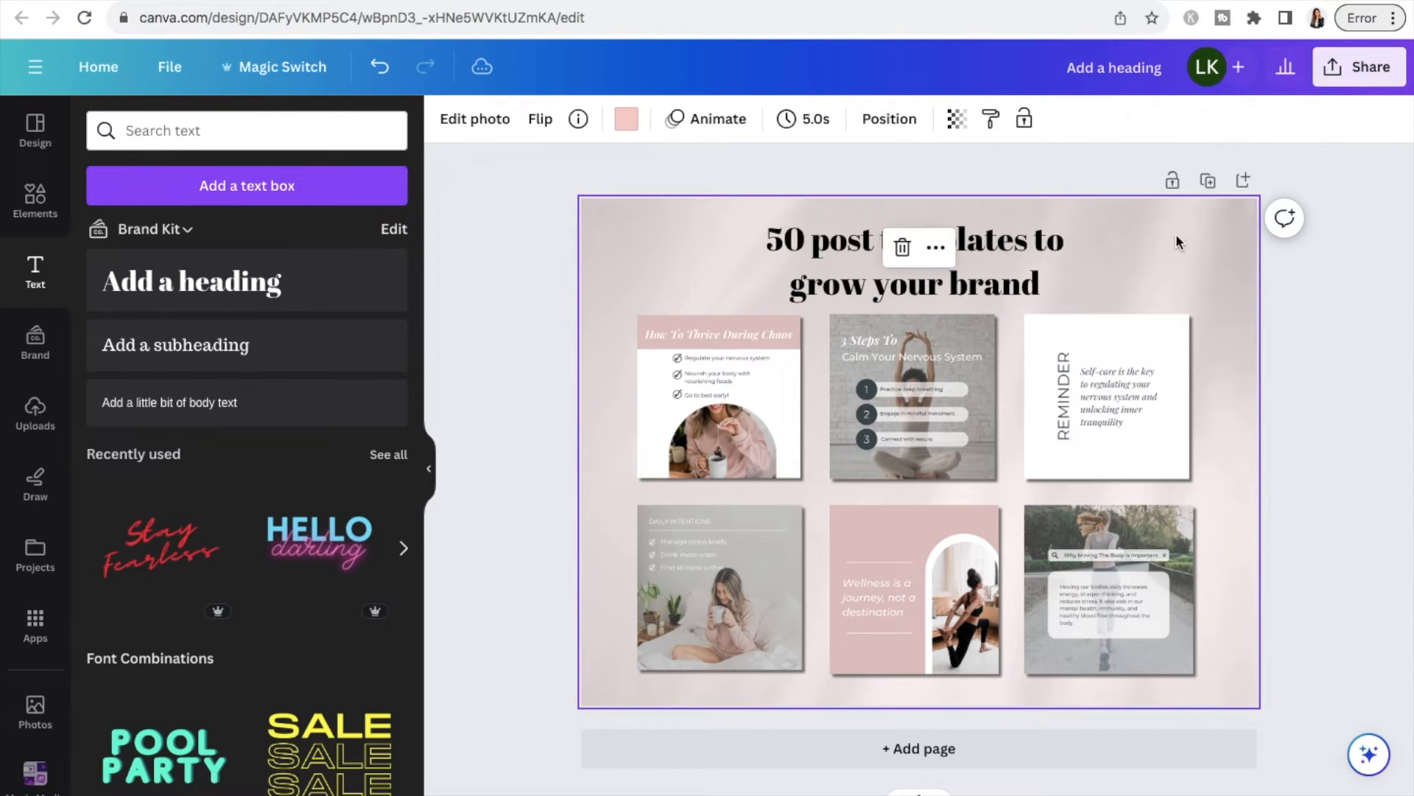
left_click(1040, 267)
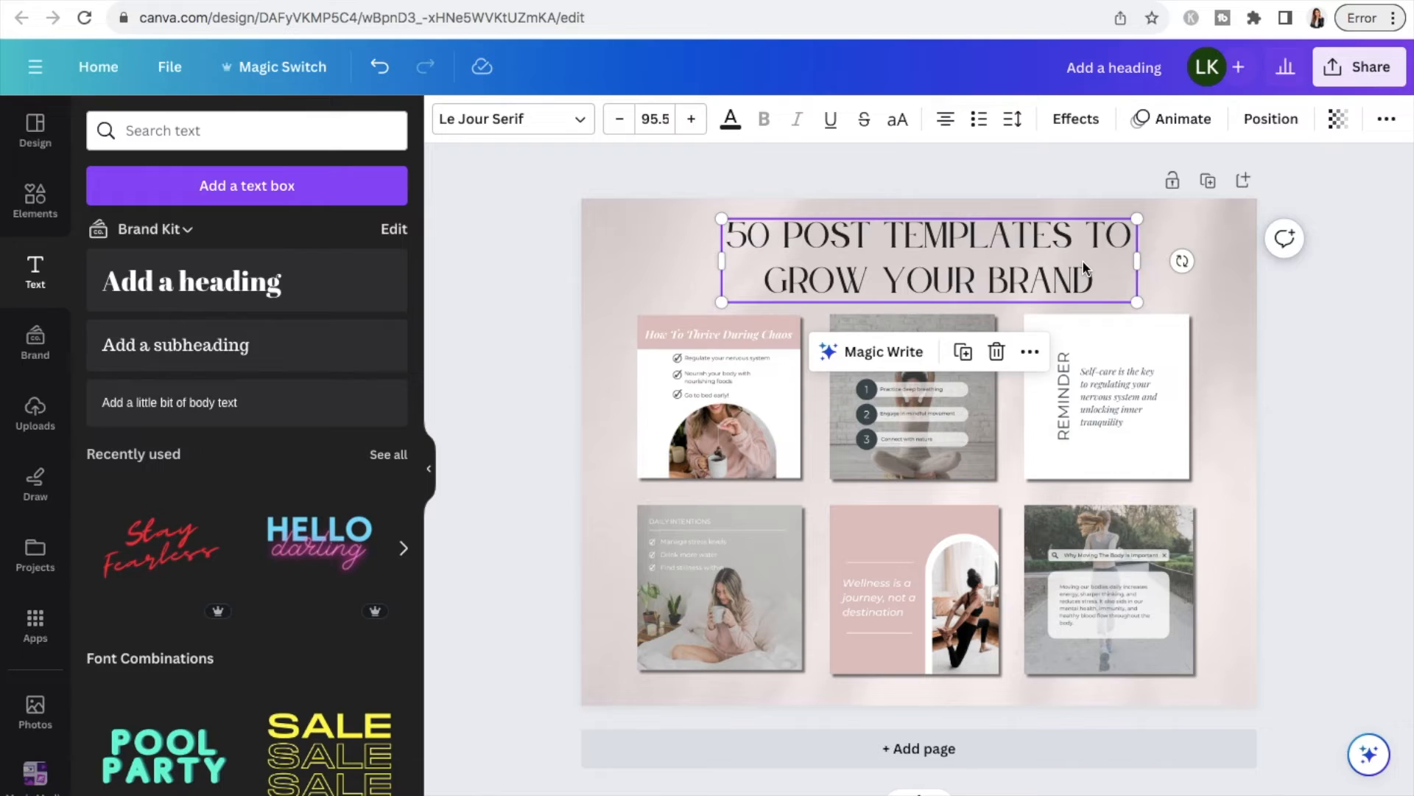
Apply the Shadow text effect to the heading and set the shadow colour to a medium-dark grey.
left_click(1085, 123)
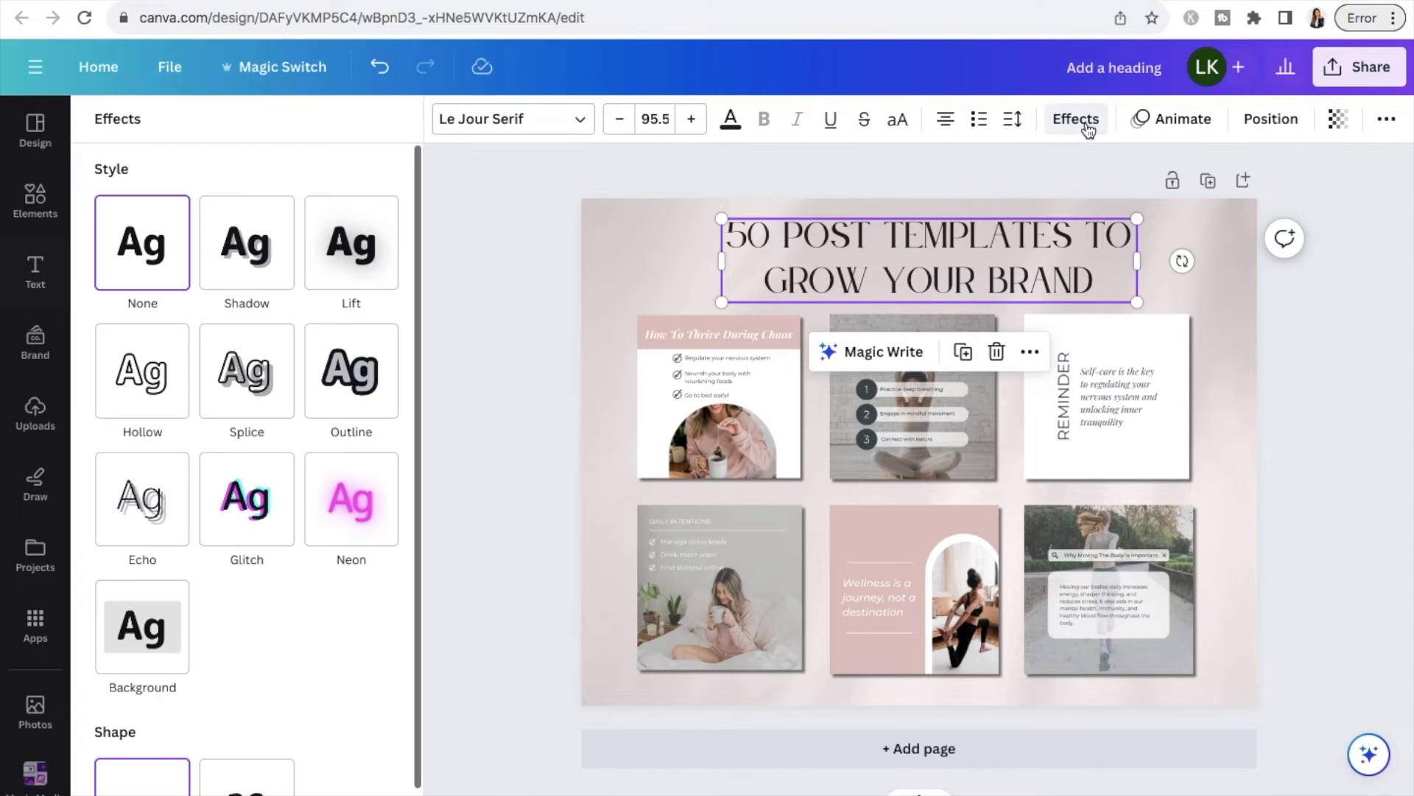
left_click(260, 261)
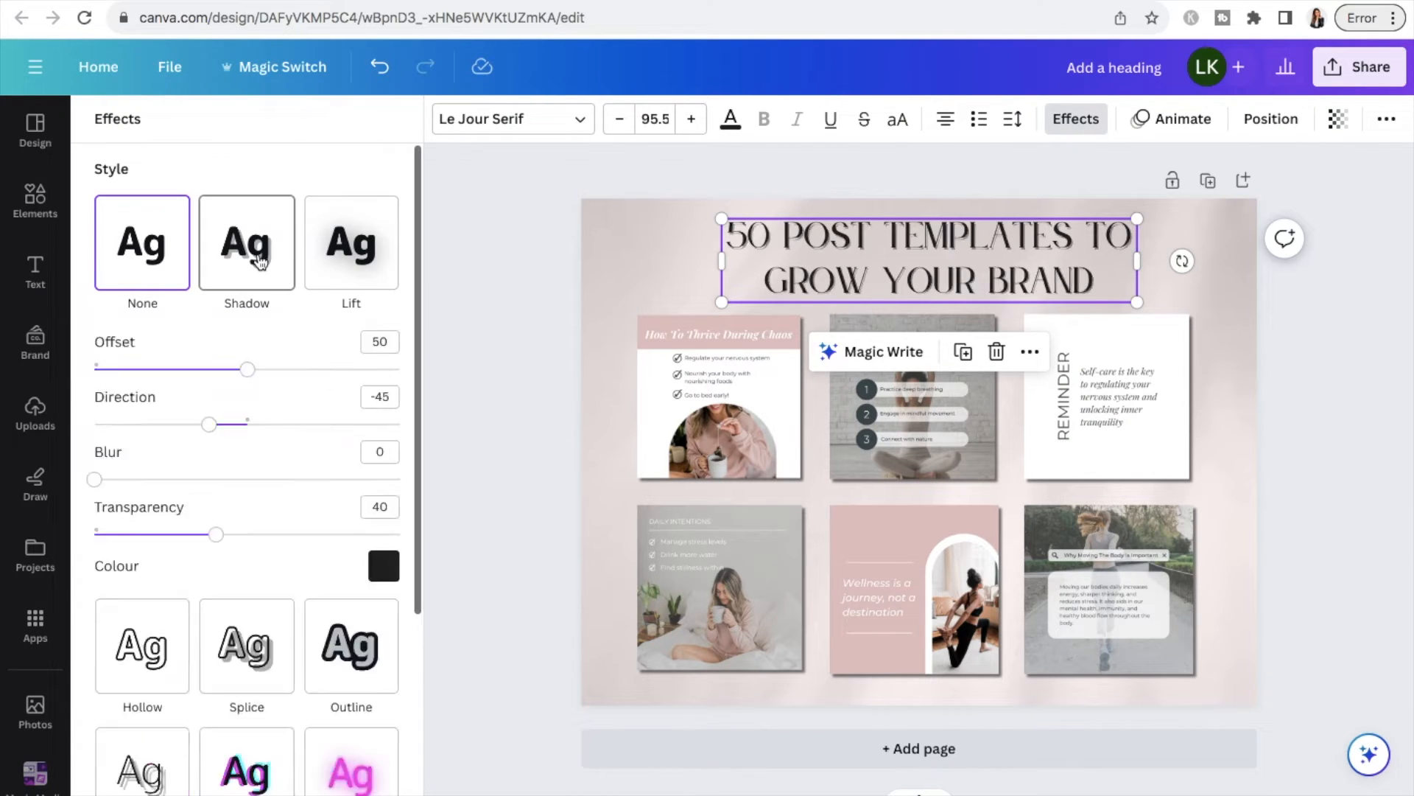
left_click(388, 572)
left_click(272, 525)
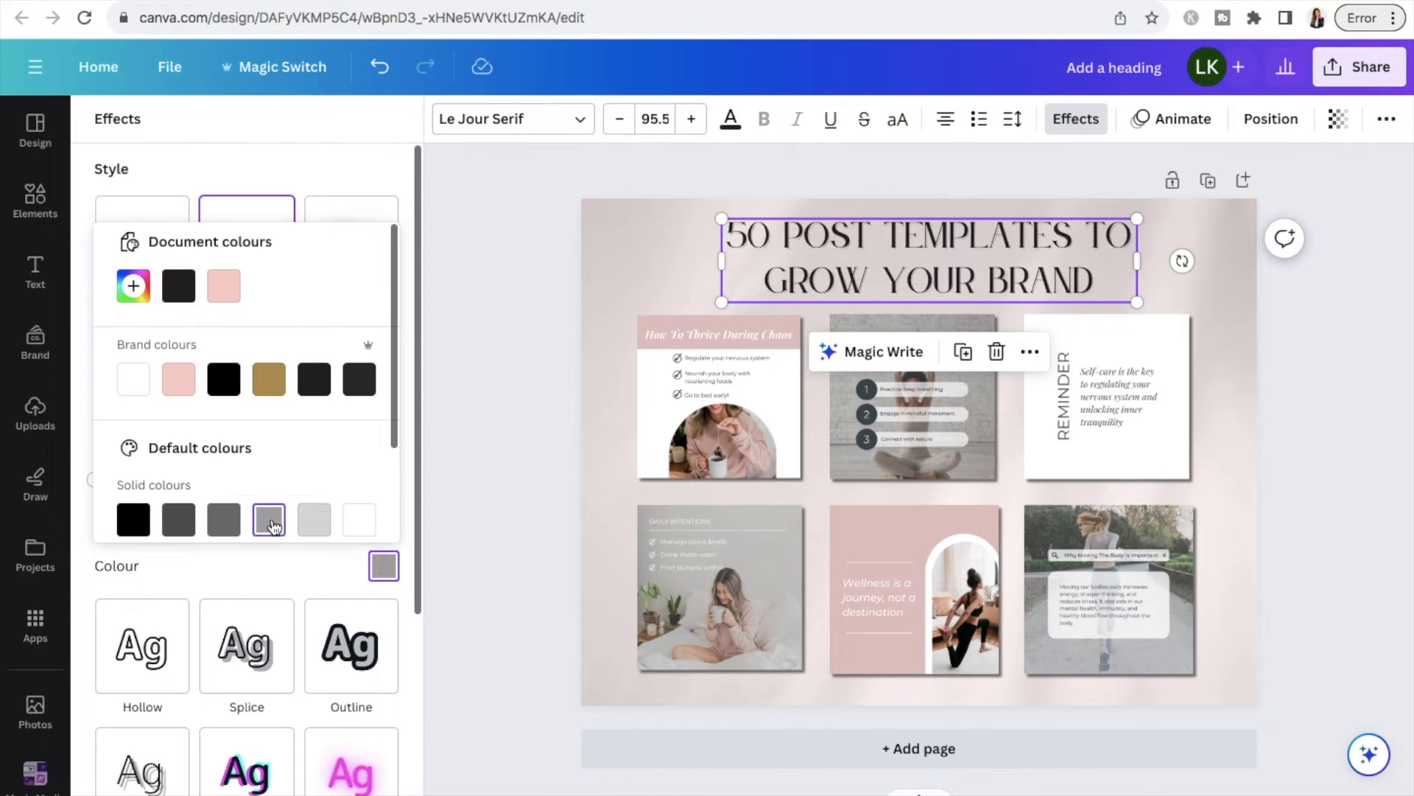
left_click(225, 523)
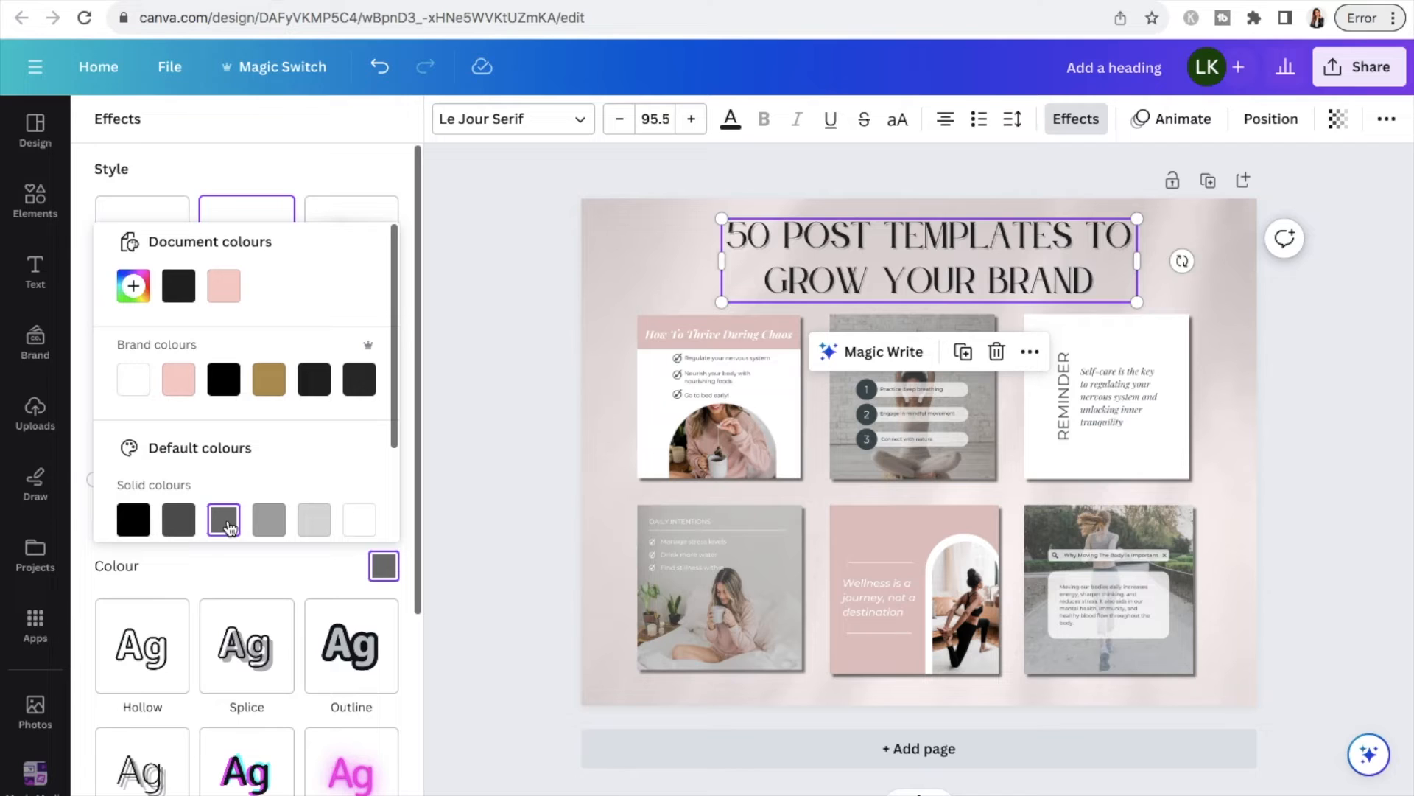
left_click(1205, 289)
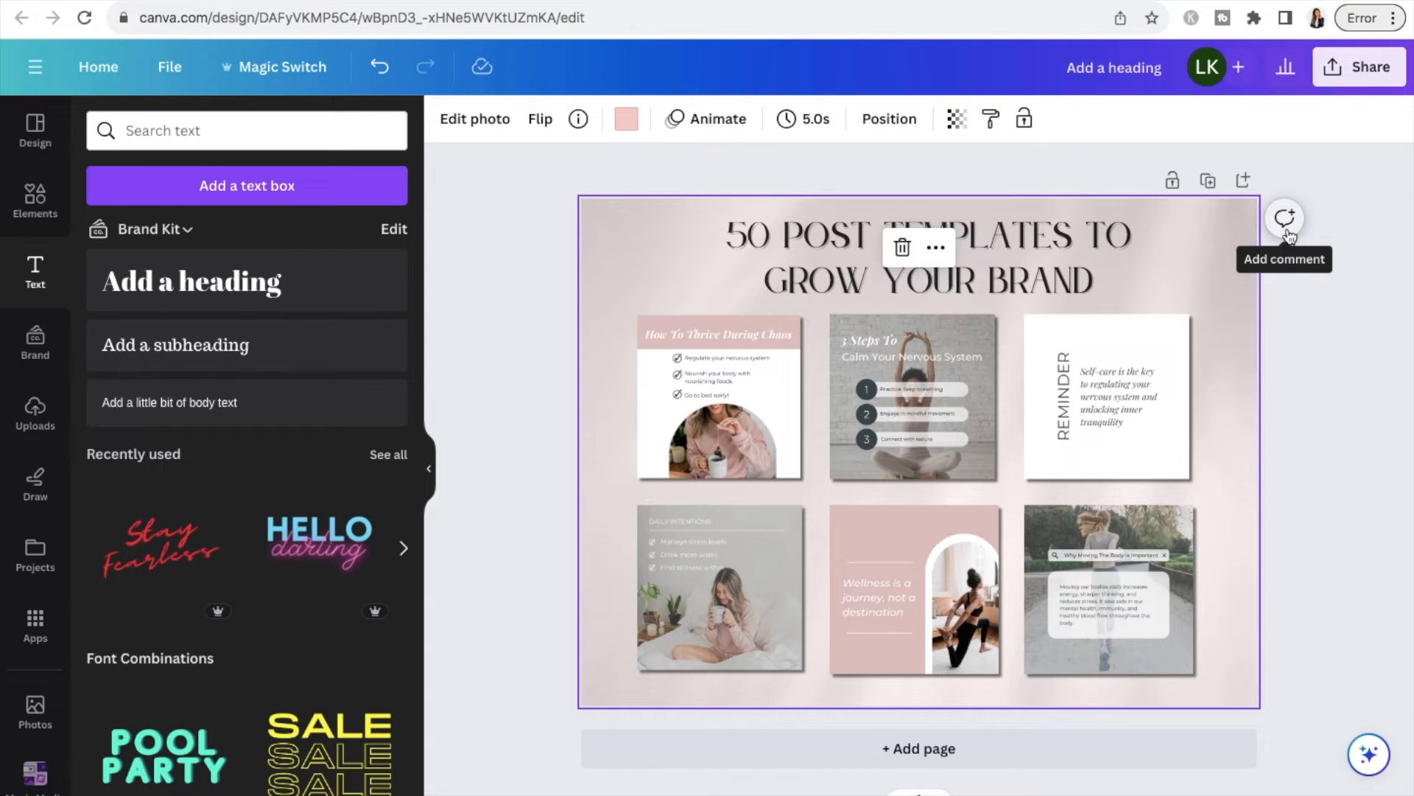
left_click(736, 402)
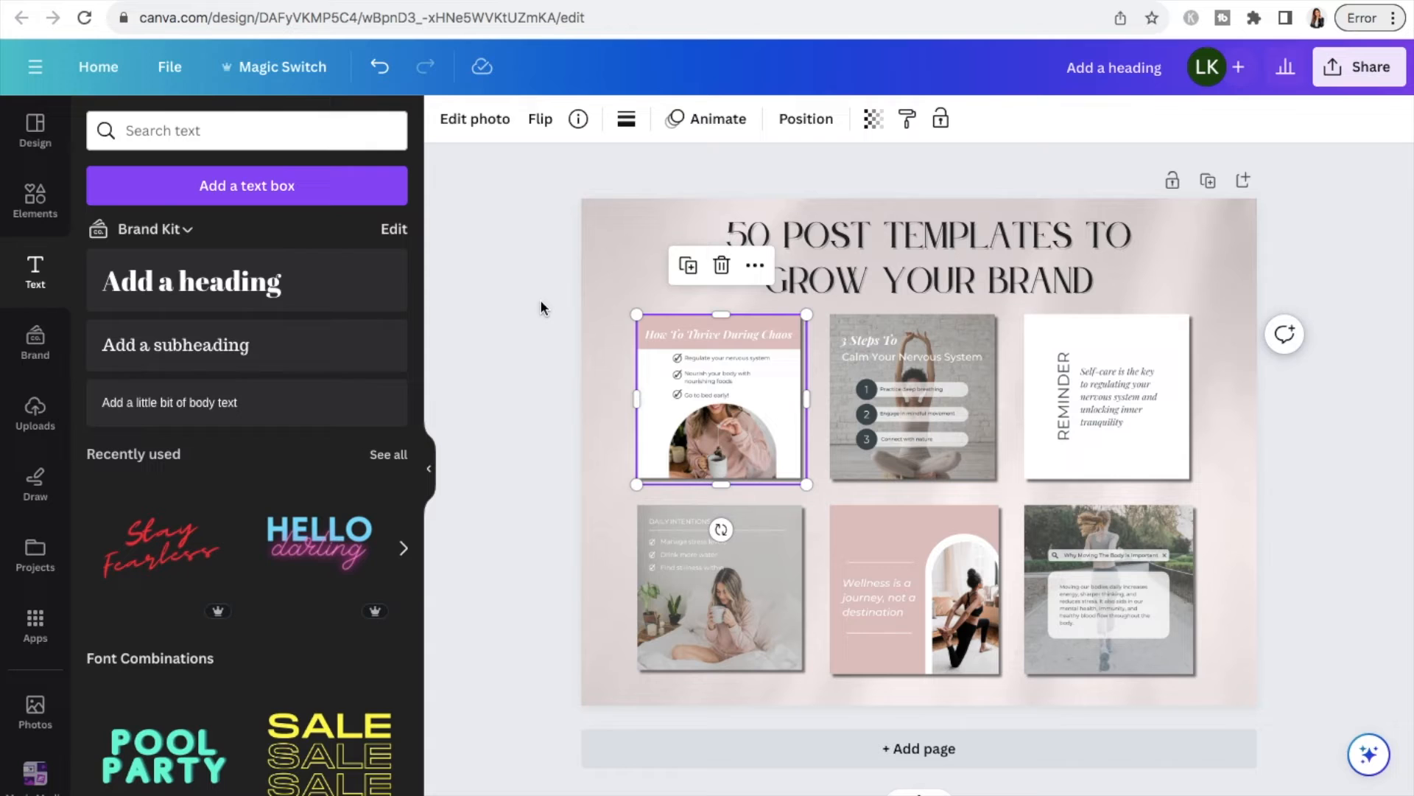
left_click(718, 129)
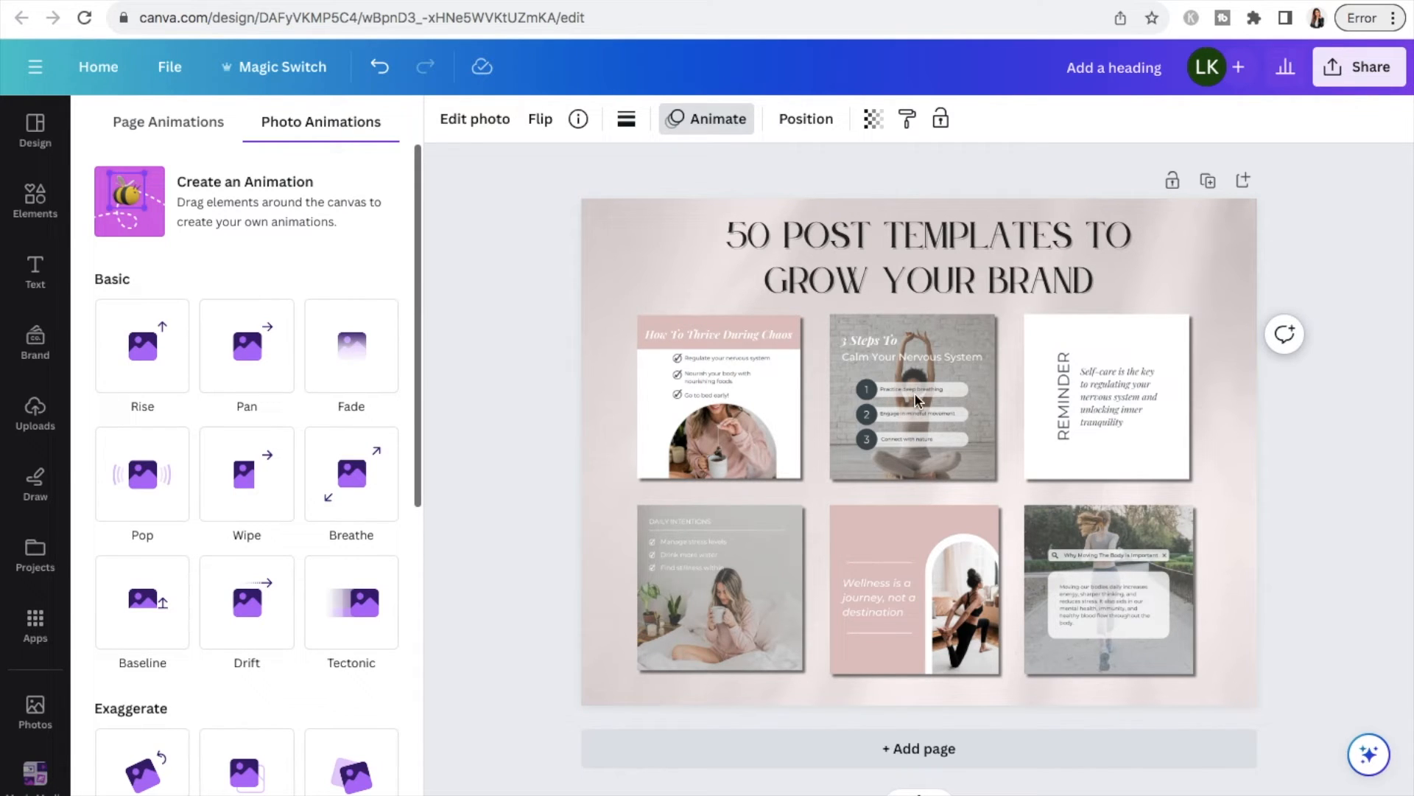
left_click(1076, 395)
left_click(633, 290)
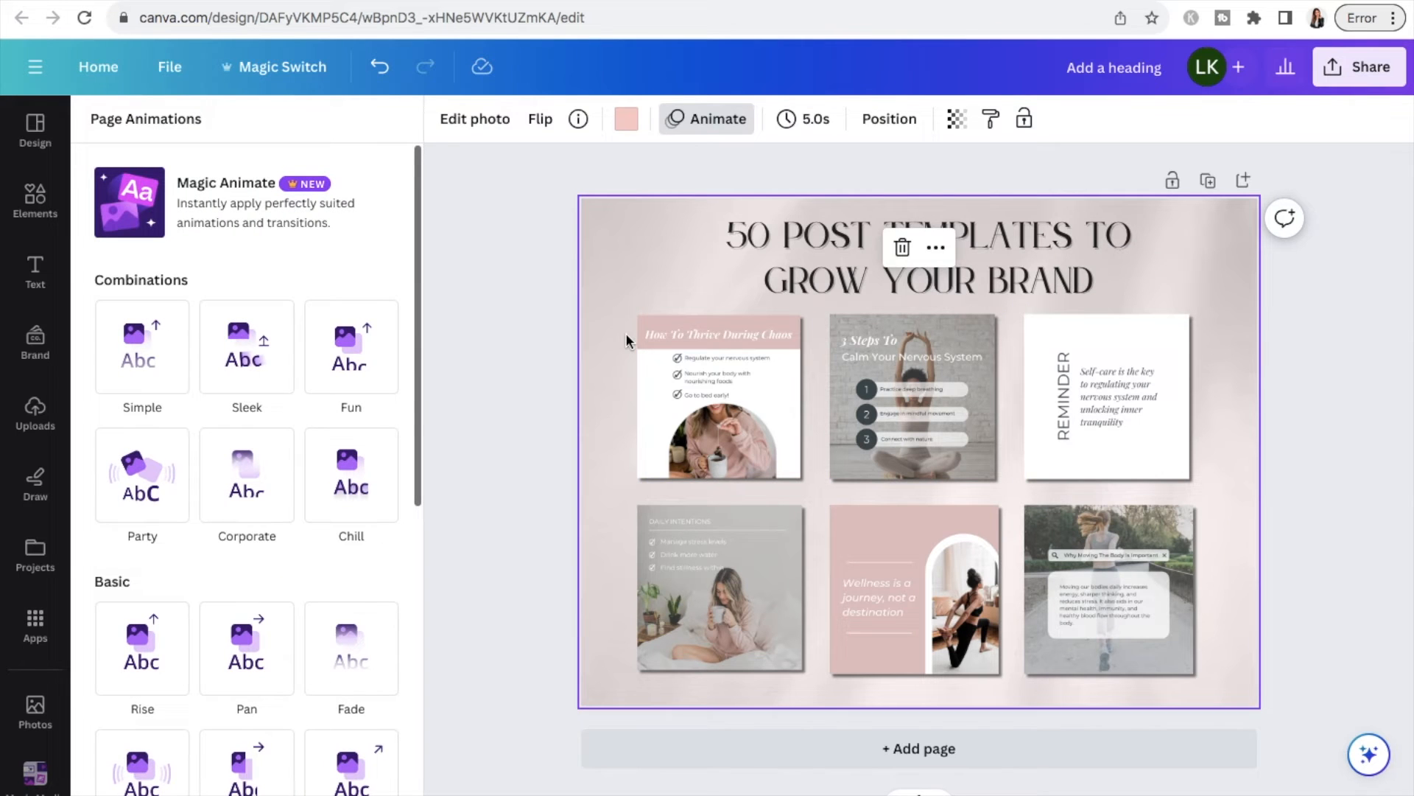
Select all six template images together and apply the Wipe photo animation to them.
left_click_drag(604, 355, 1205, 607)
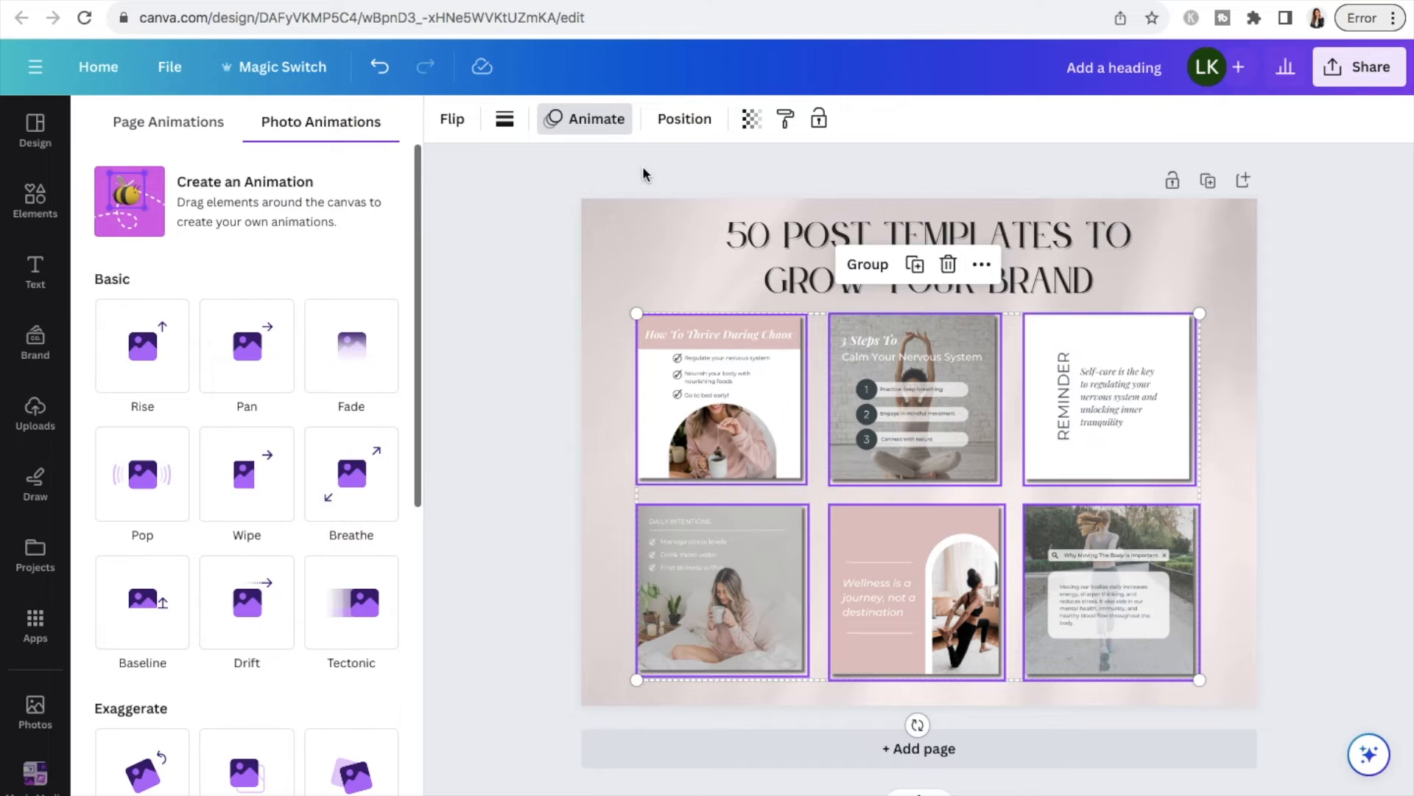
left_click(598, 121)
left_click(598, 120)
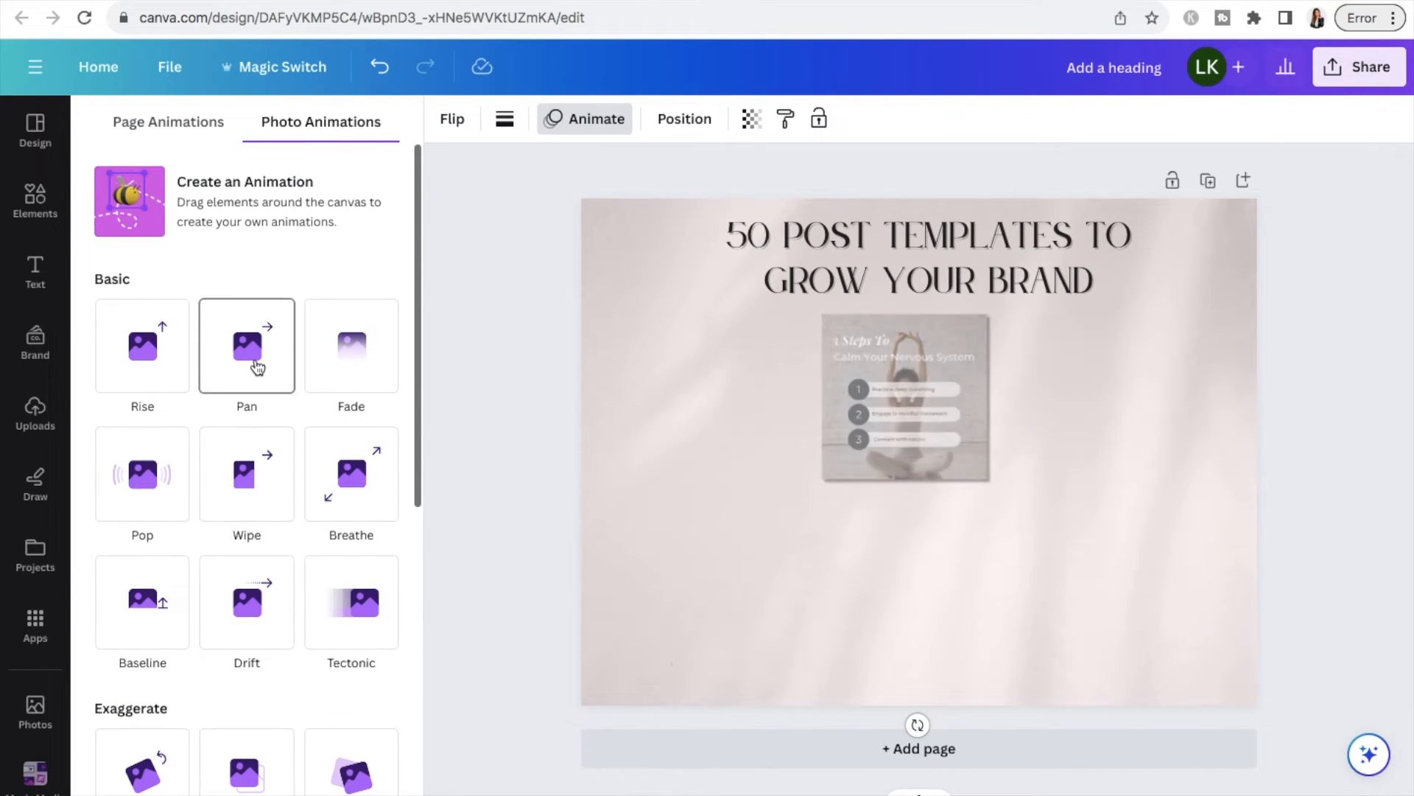
left_click(254, 480)
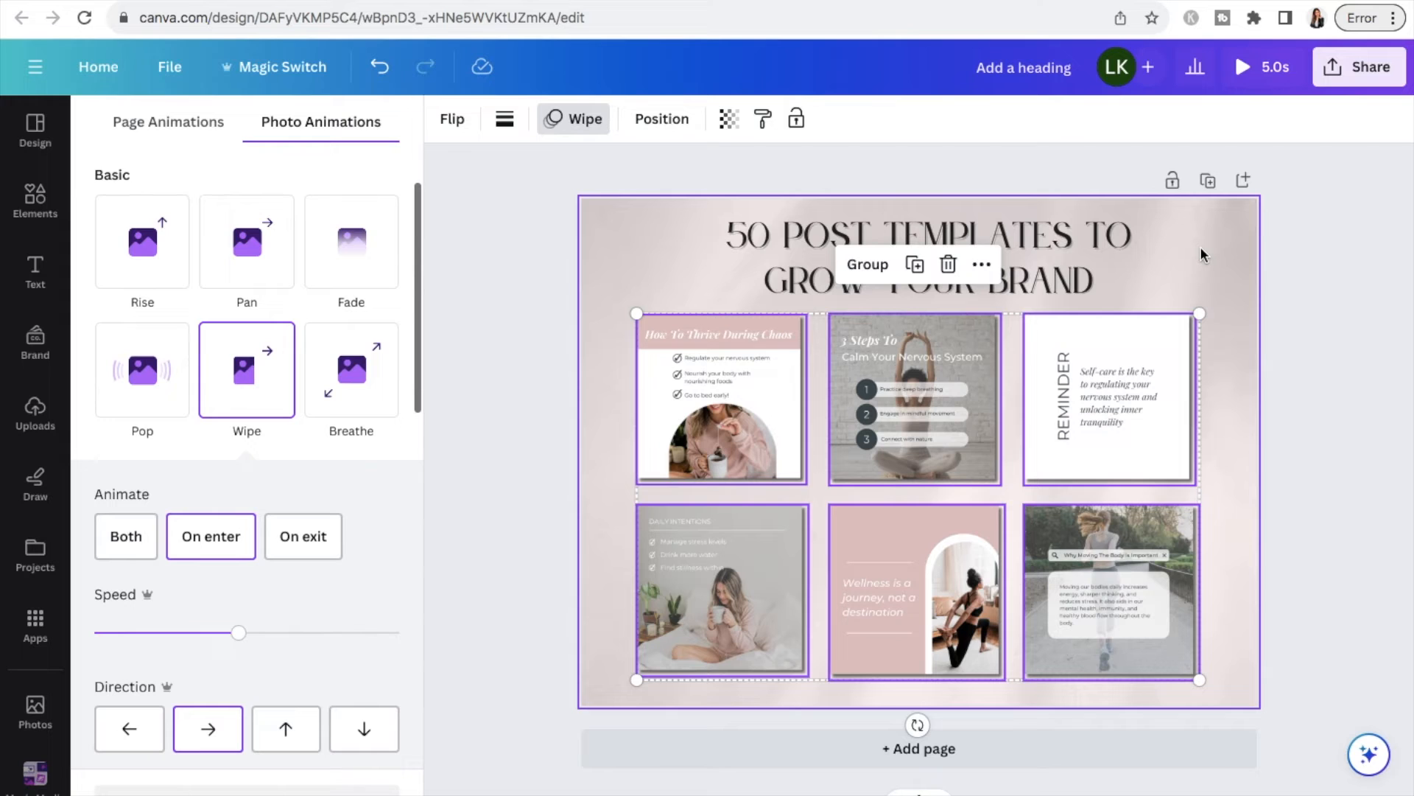
Apply the Baseline text animation to the "50 post templates to grow your brand" heading.
left_click(1127, 272)
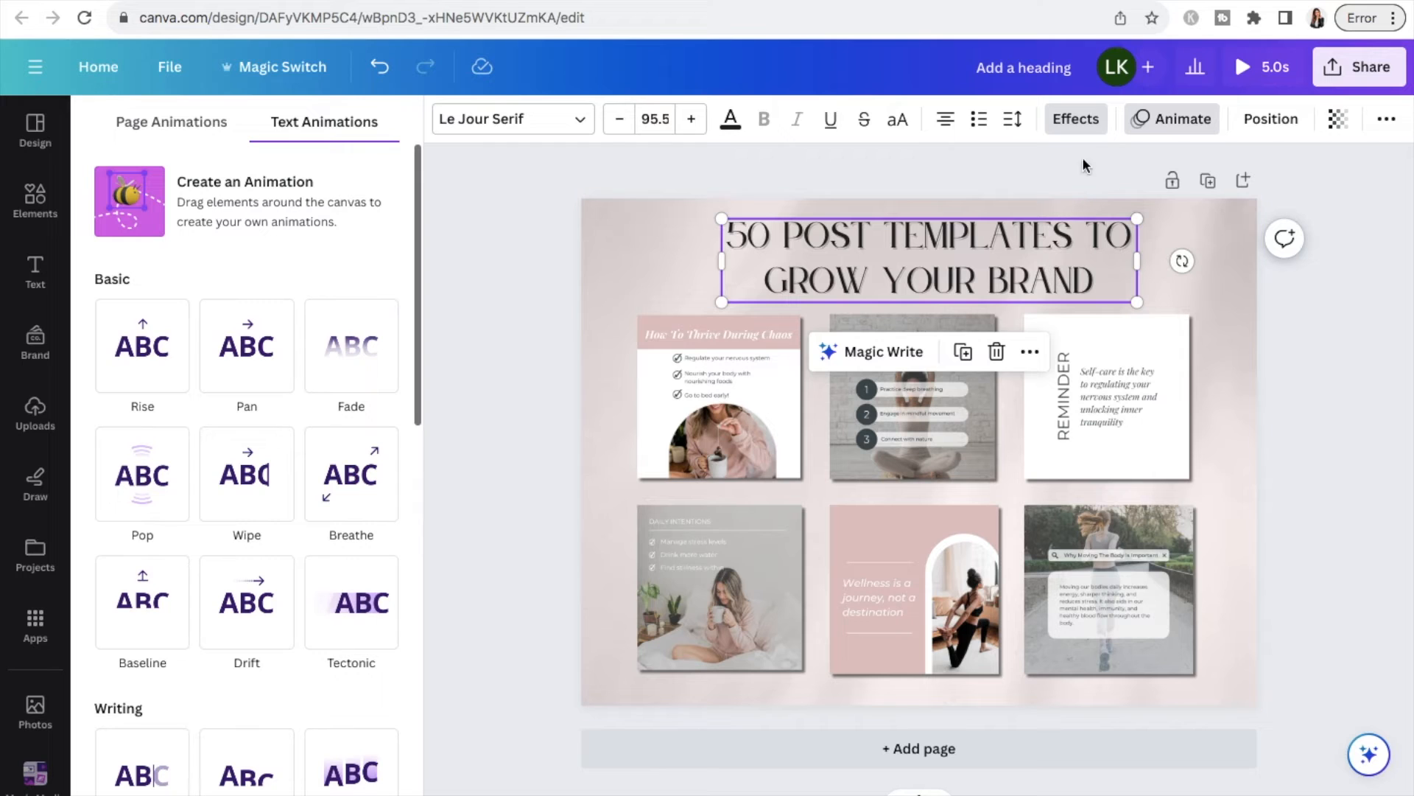
left_click(1152, 124)
left_click(1152, 124)
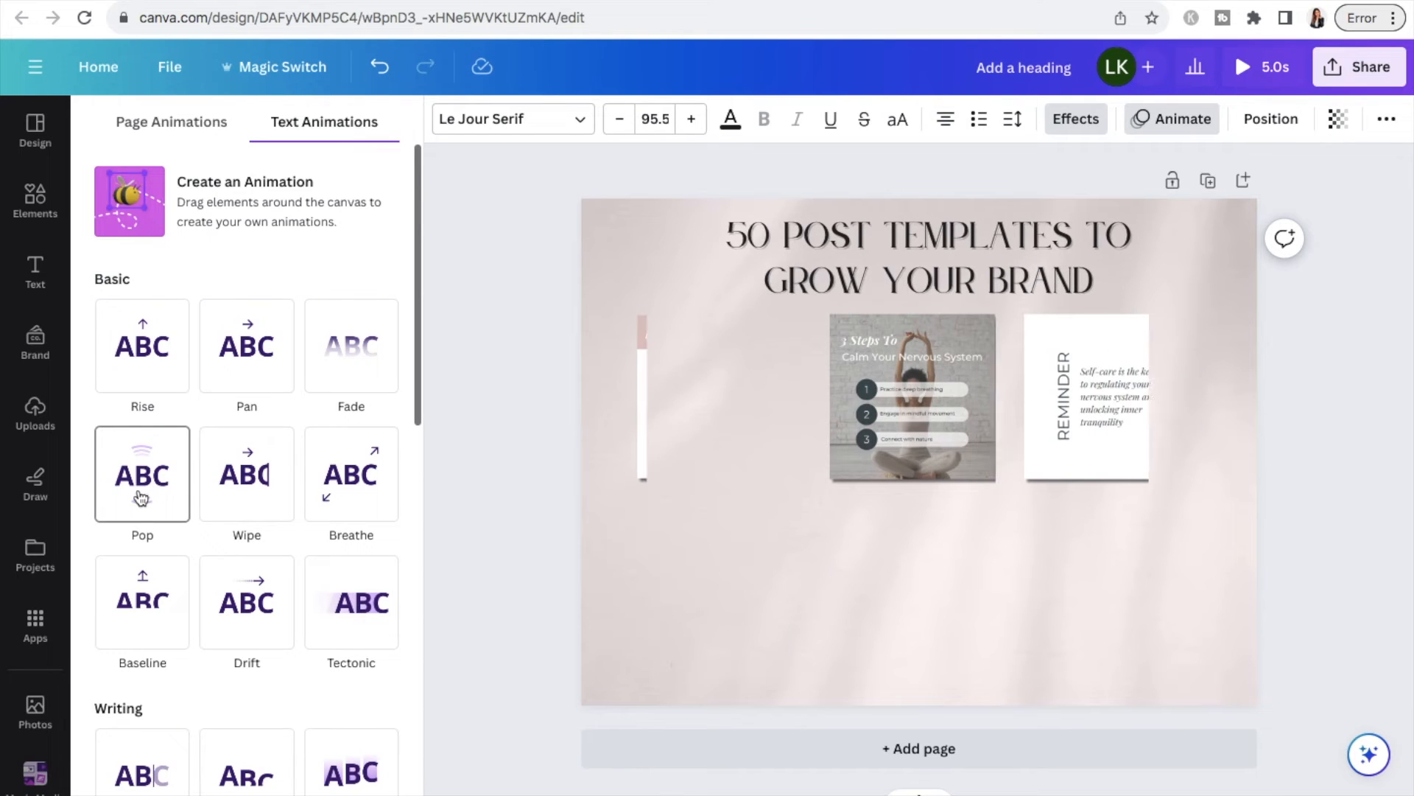
left_click(144, 600)
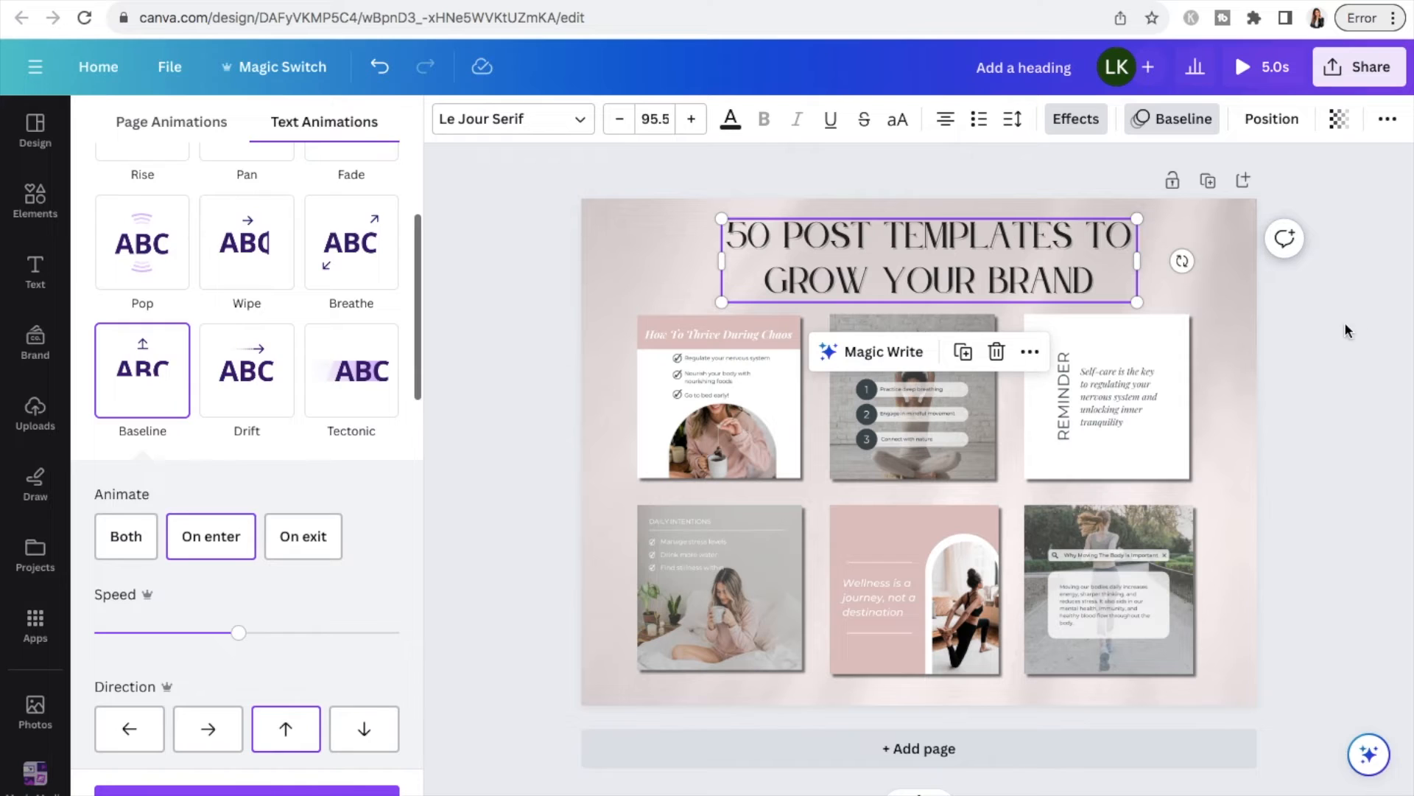
Deselect the heading and preview the animated design.
left_click(1368, 344)
left_click(1364, 335)
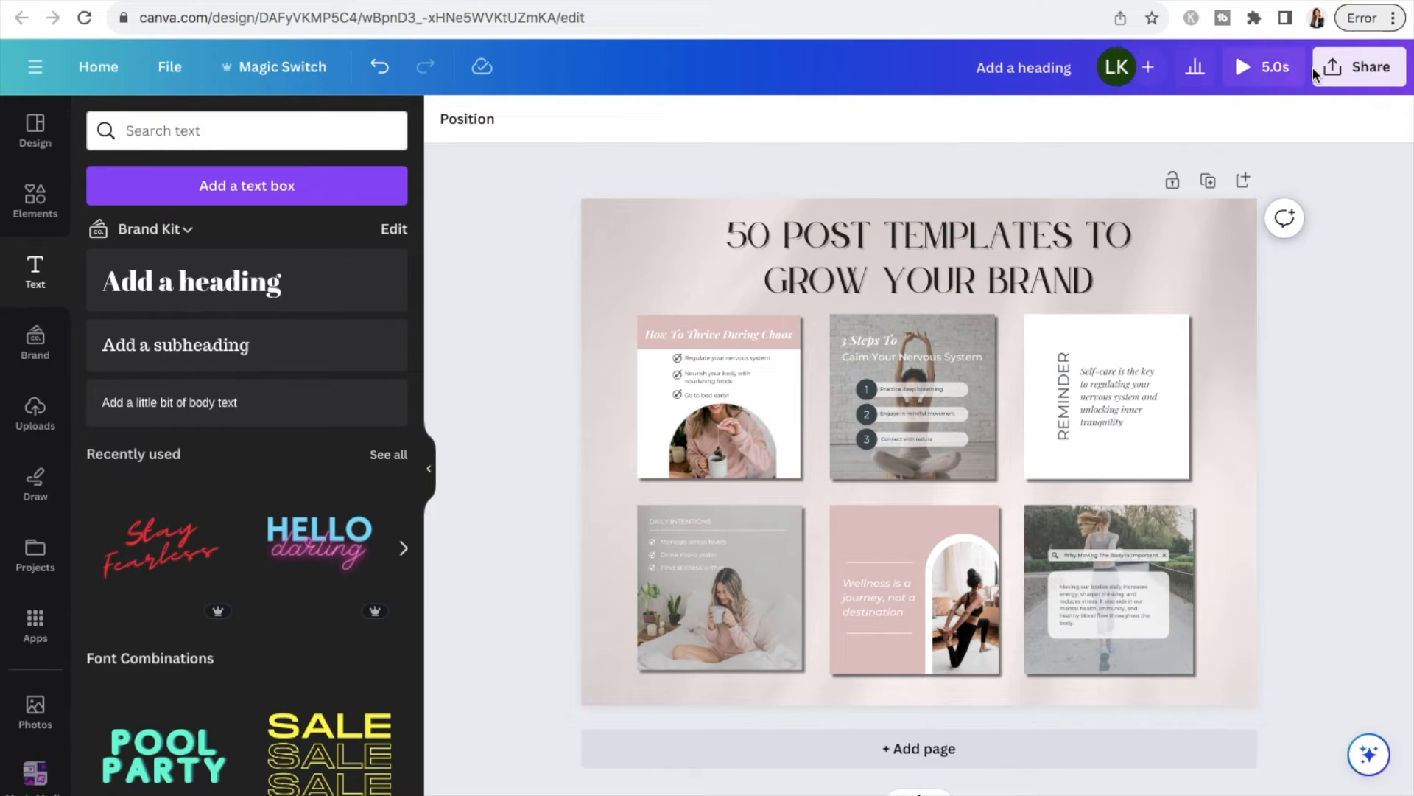
left_click(1254, 73)
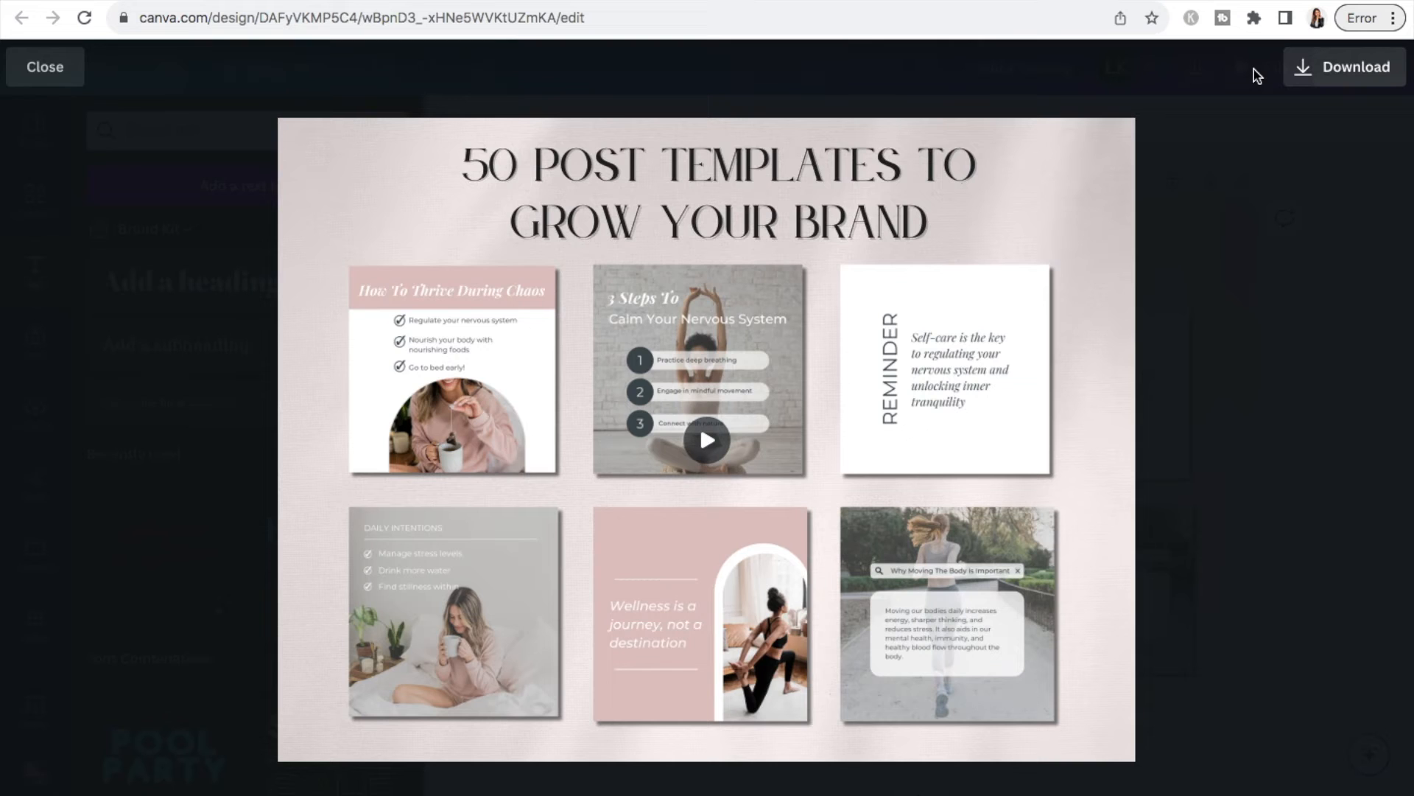
Close the animation preview and duplicate the listing page as a second page.
left_click(49, 76)
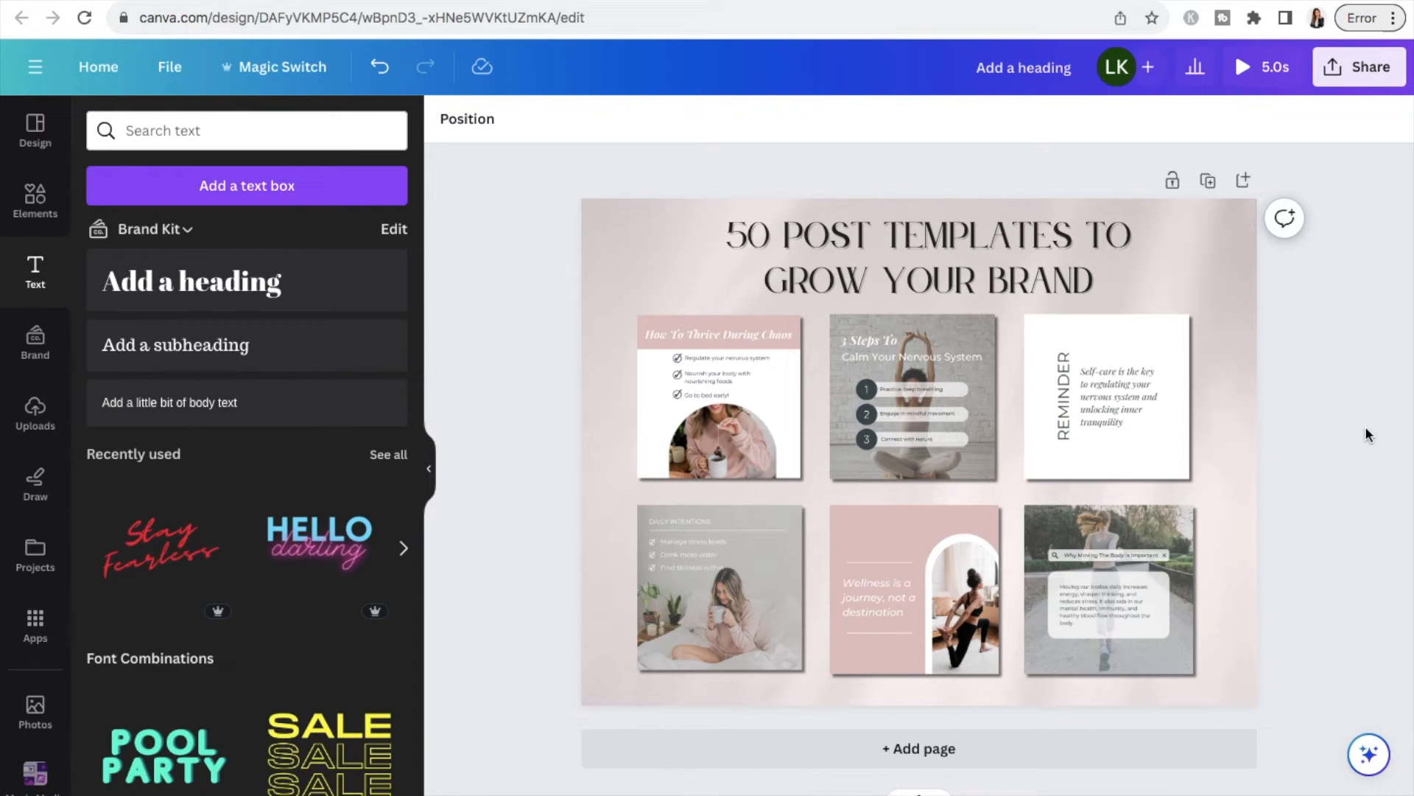
left_click(1211, 184)
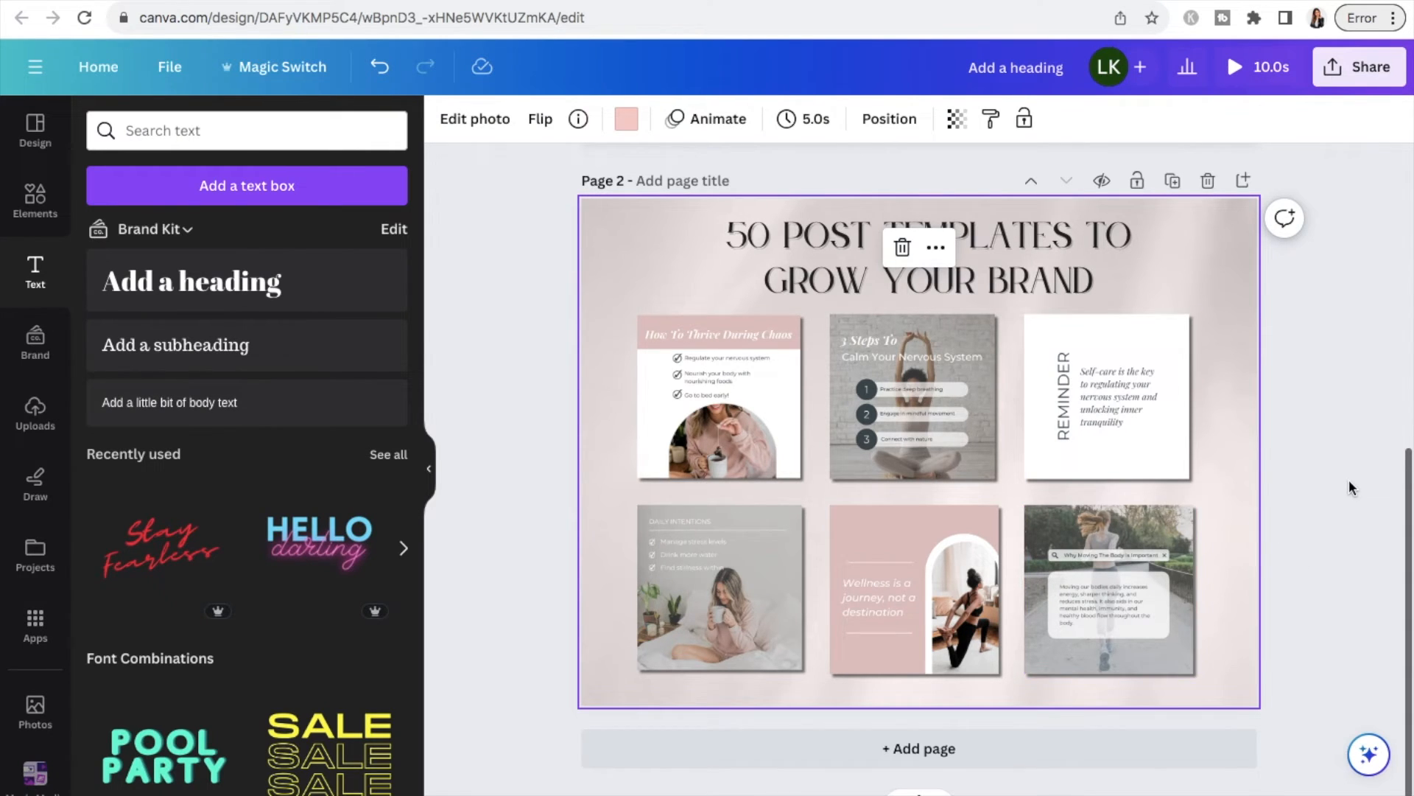
scroll(1349, 479, "up", 3)
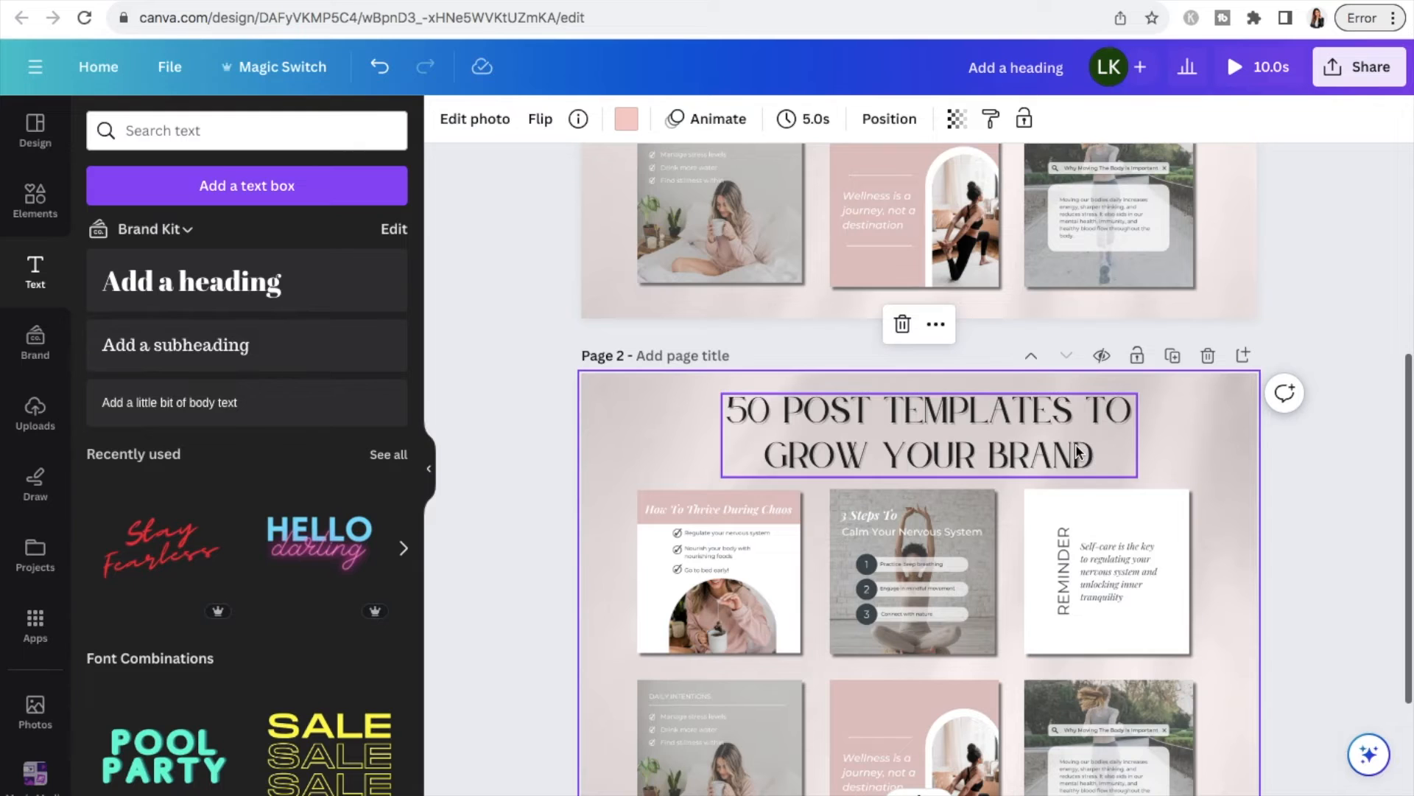
Delete the three upper-row template images on page 2 and move the heading down into the freed space.
left_click(1116, 552)
key("Delete")
left_click(931, 567)
key("Delete")
left_click(992, 418)
left_click_drag(991, 418, 1075, 512)
left_click(710, 567)
key("Delete")
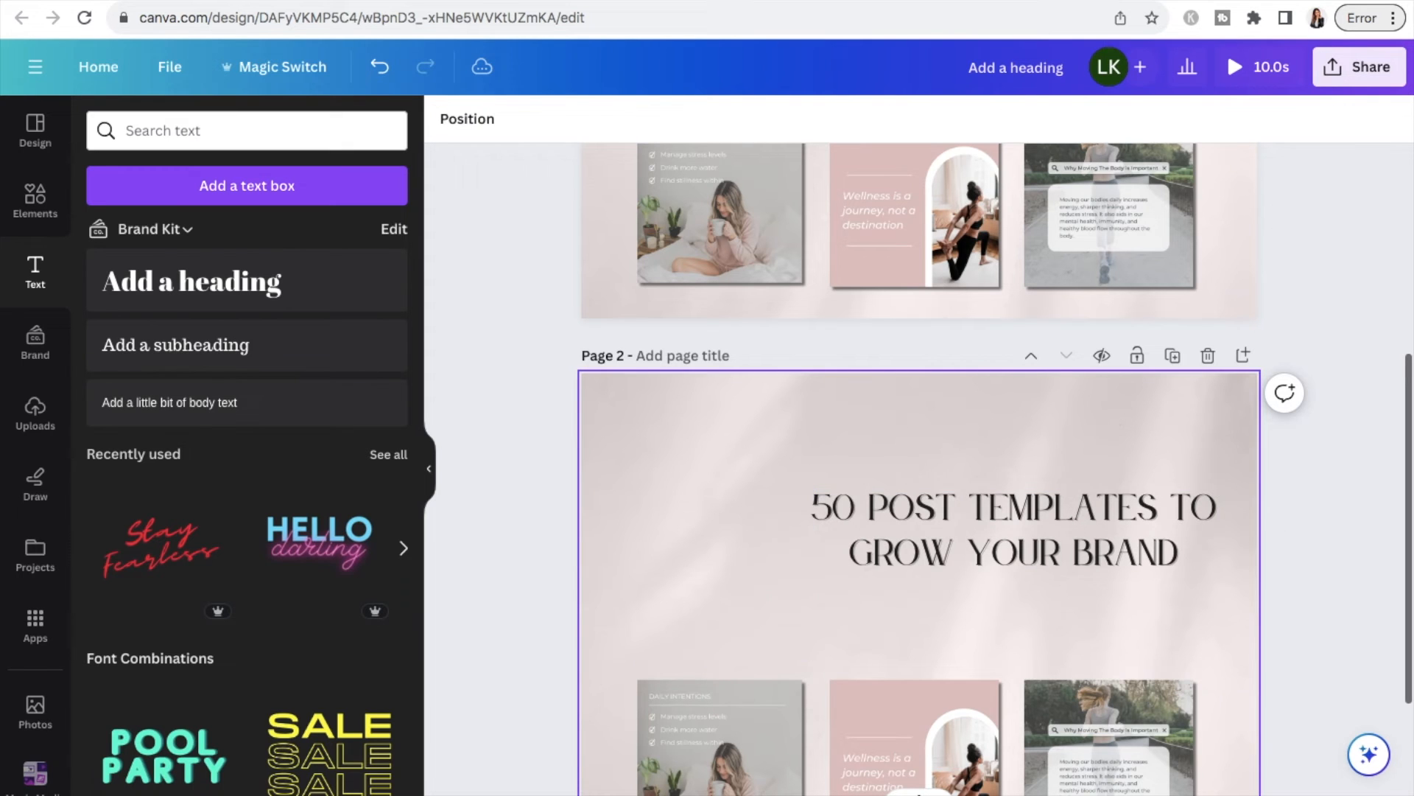
left_click_drag(909, 542, 812, 563)
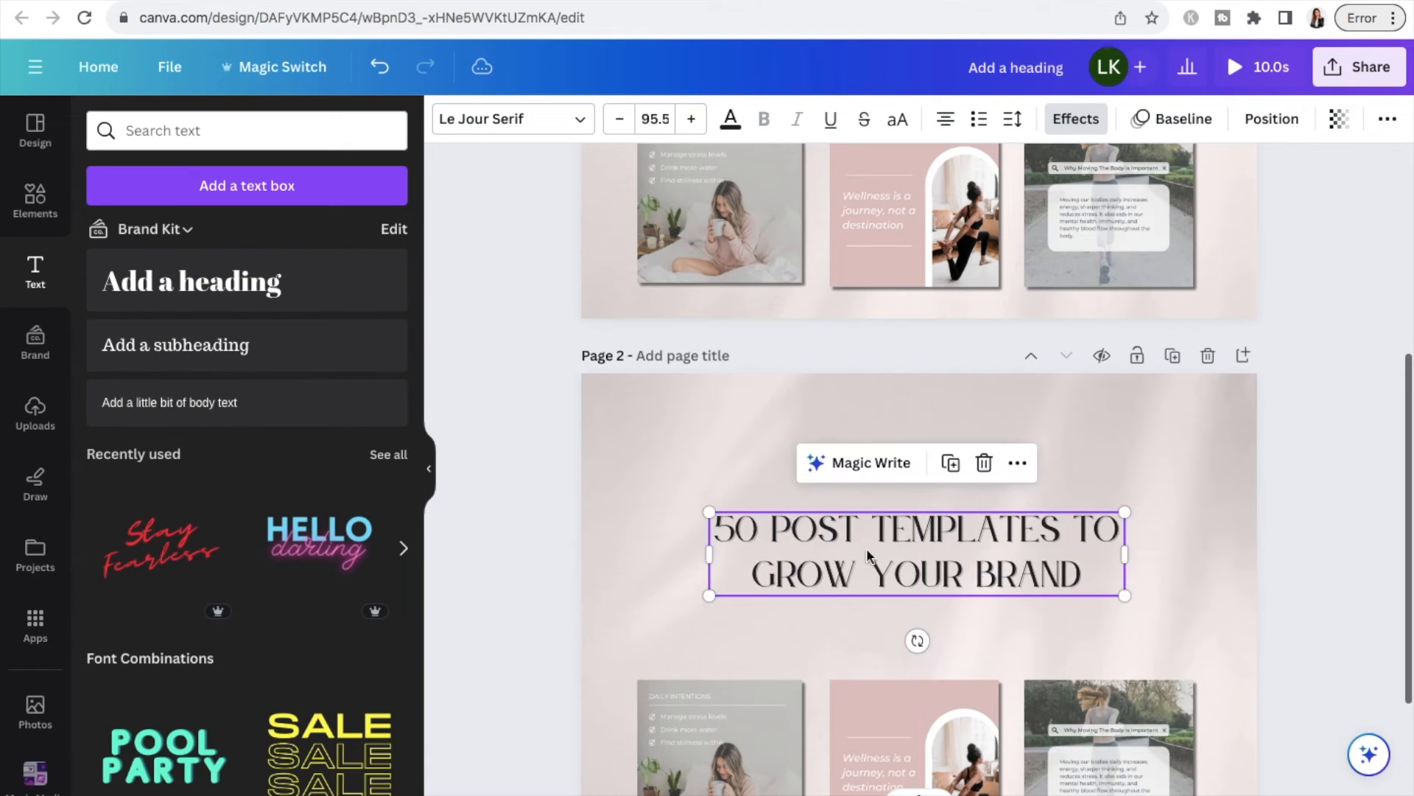
left_click(1345, 282)
scroll(1345, 276, "down", 1)
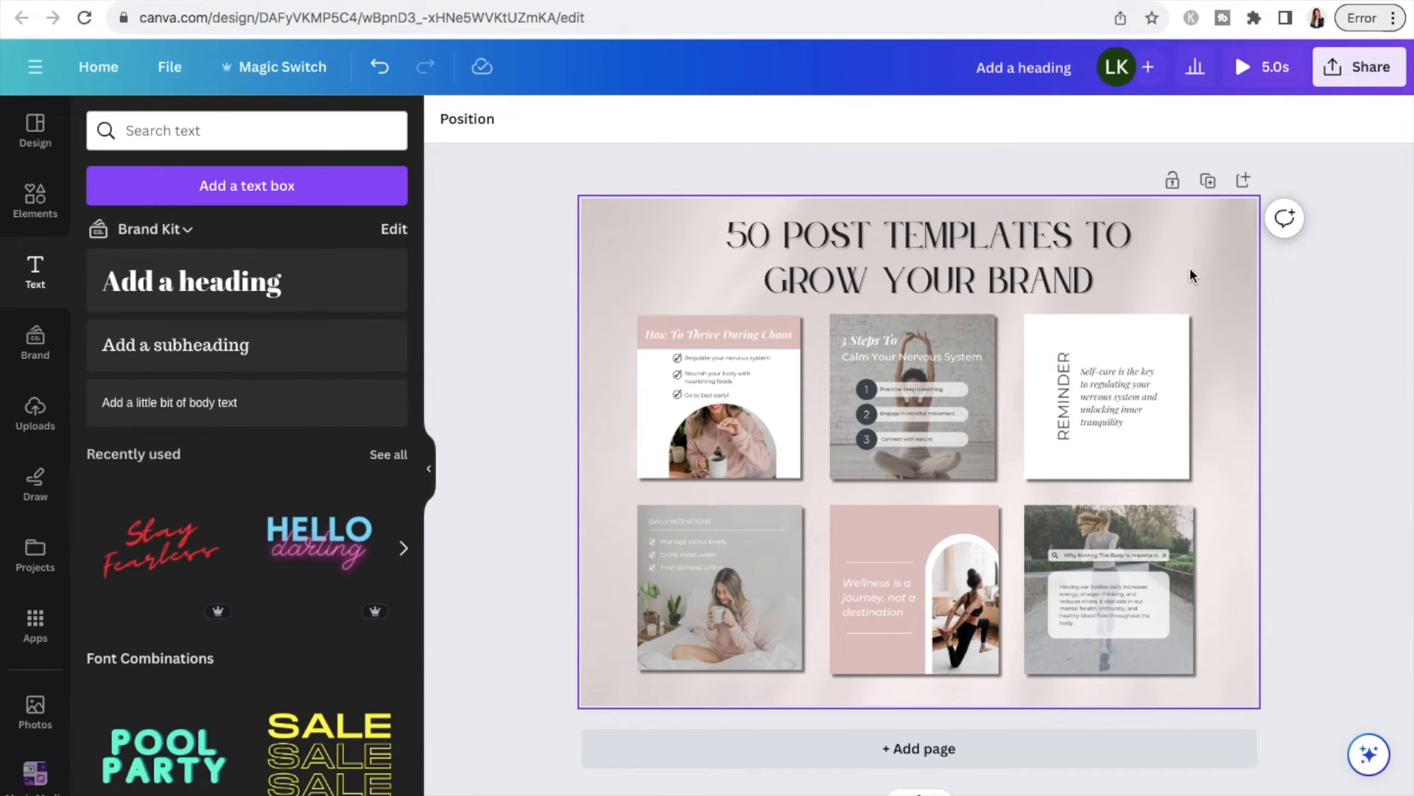
Review the text animation options for the "50 post templates to grow your brand" heading, where Baseline is applied.
left_click(1075, 279)
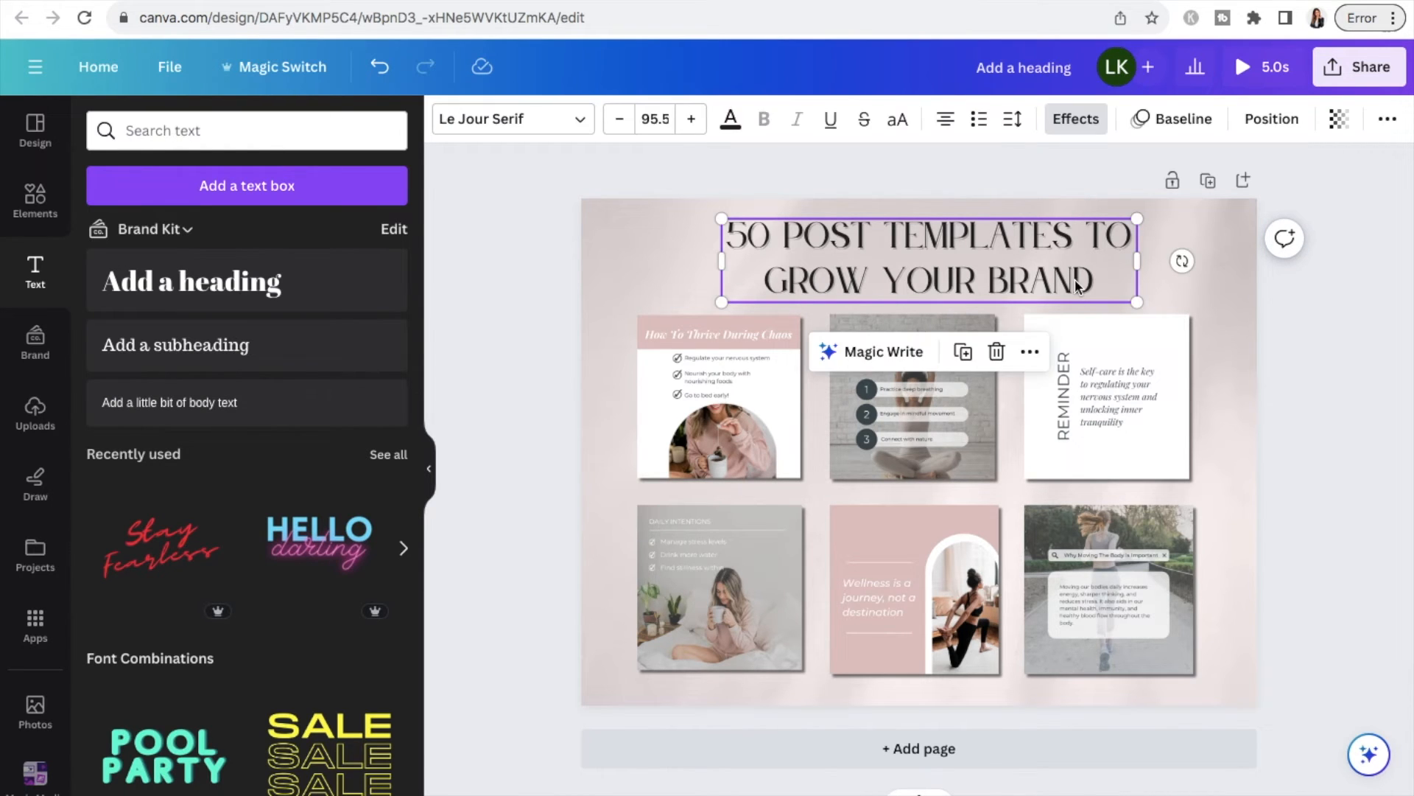
left_click(1182, 121)
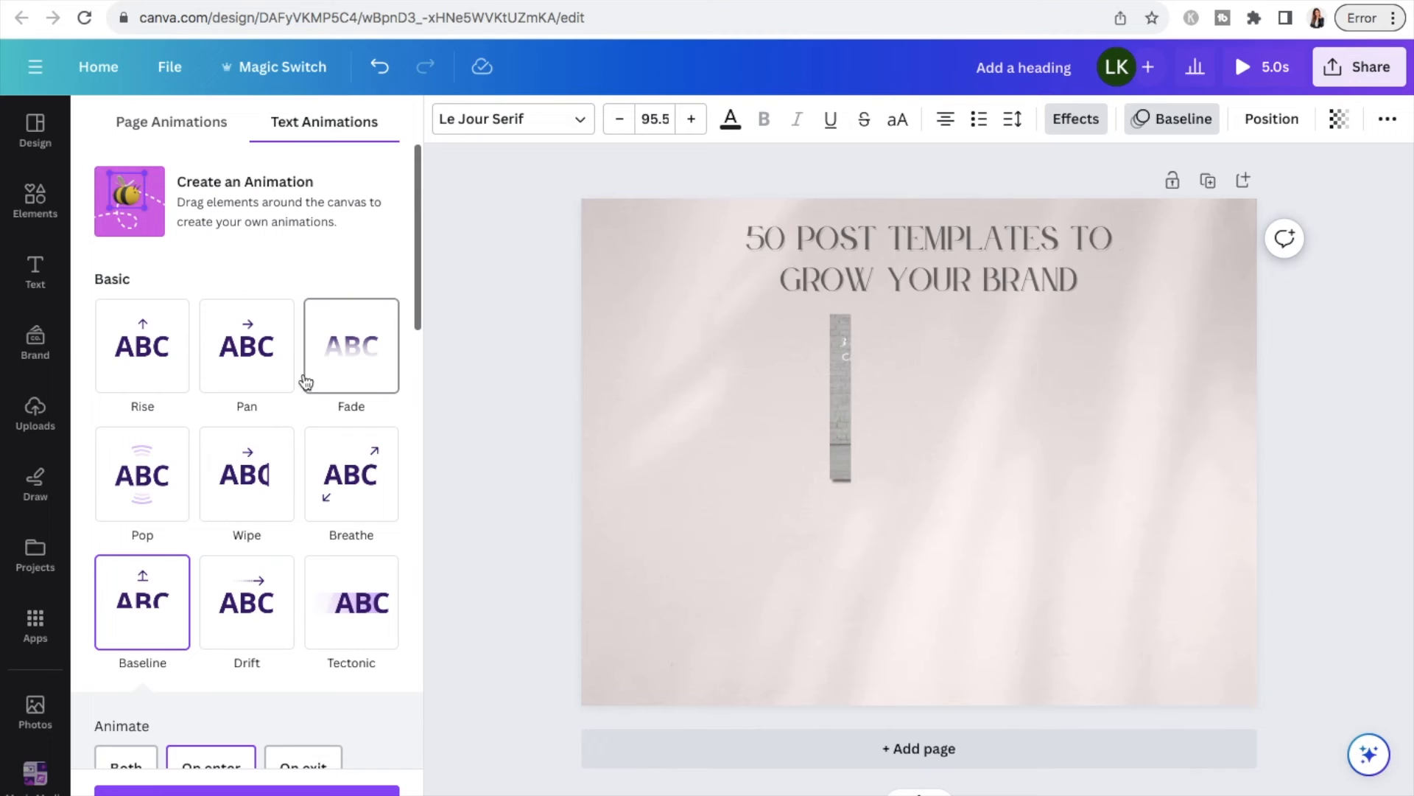
left_click(1334, 403)
left_click(1275, 325)
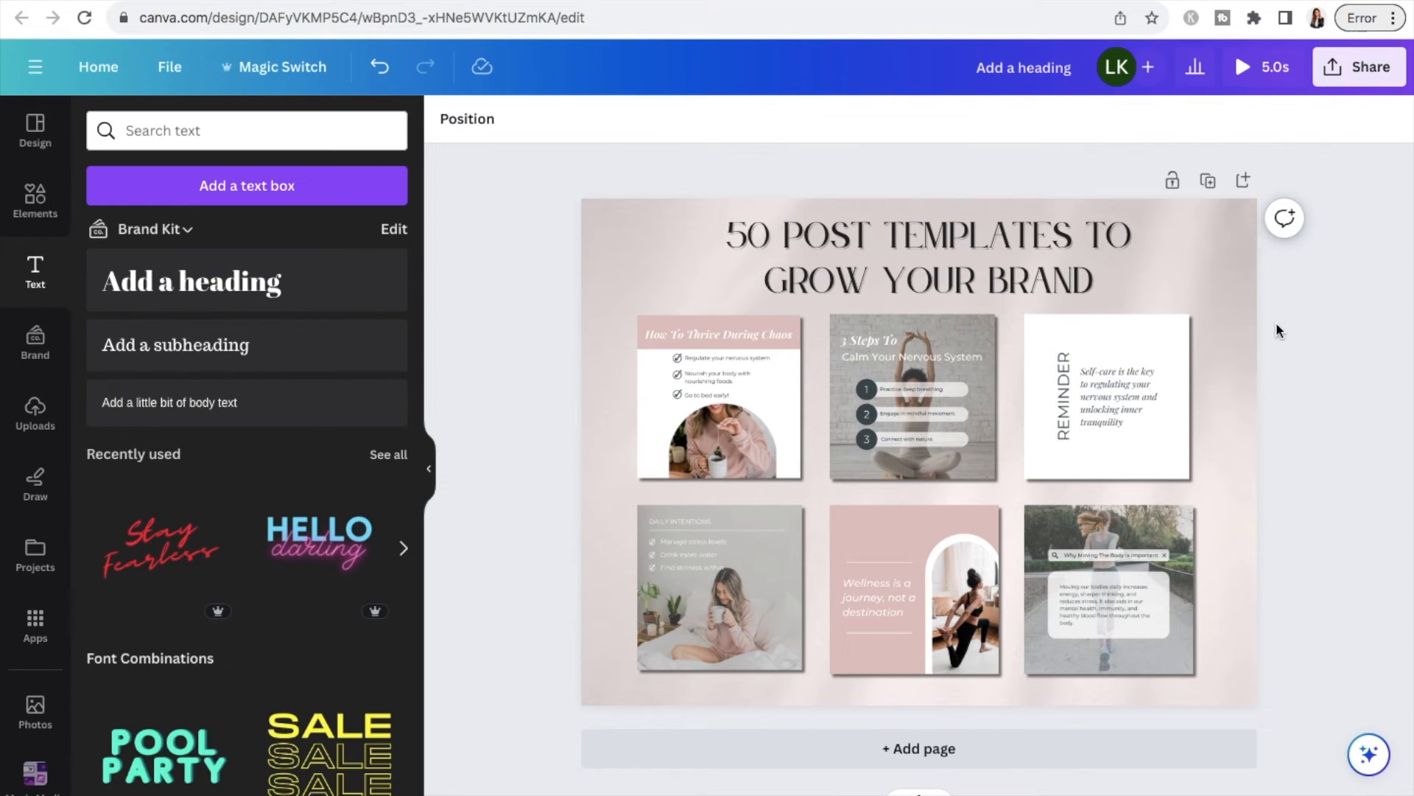
left_click(1076, 287)
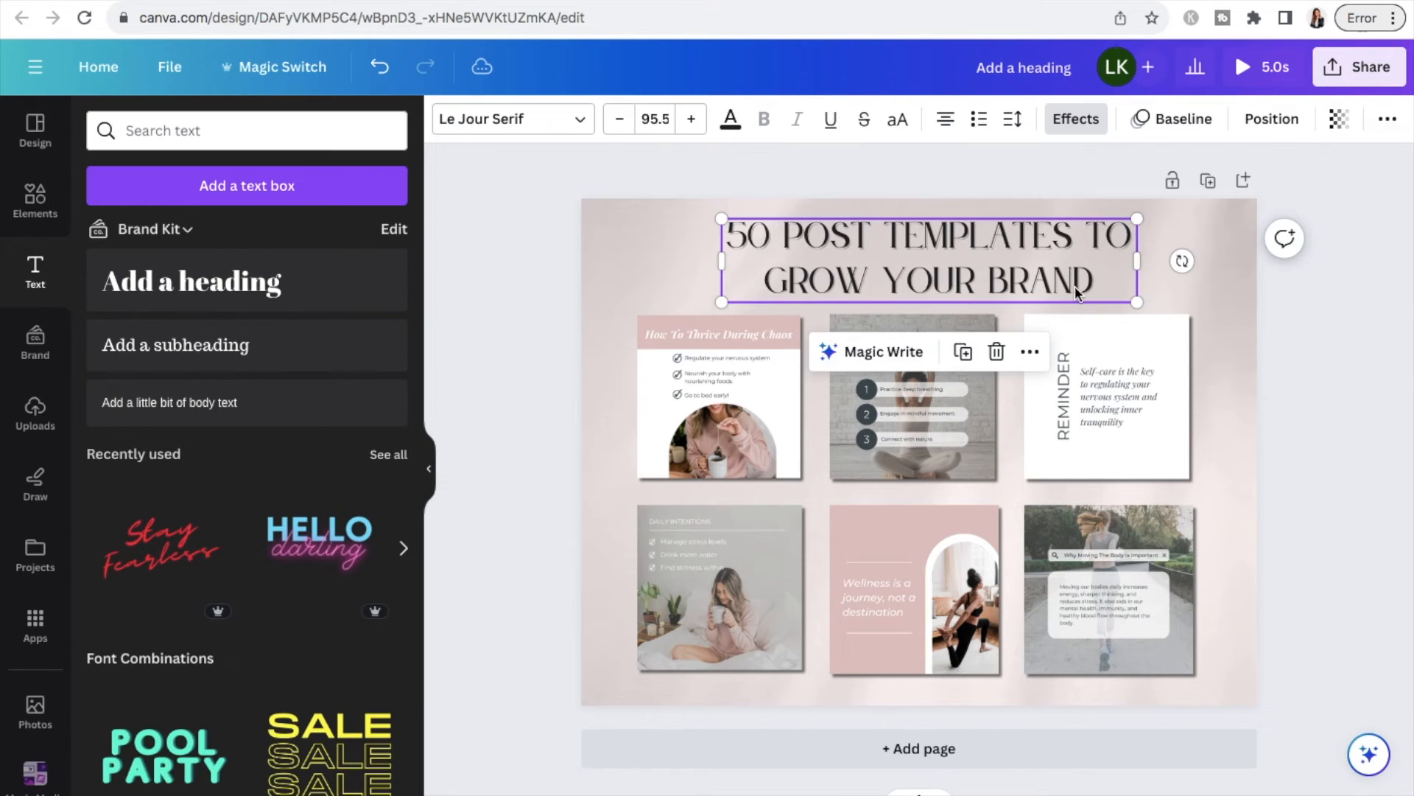
left_click(1194, 120)
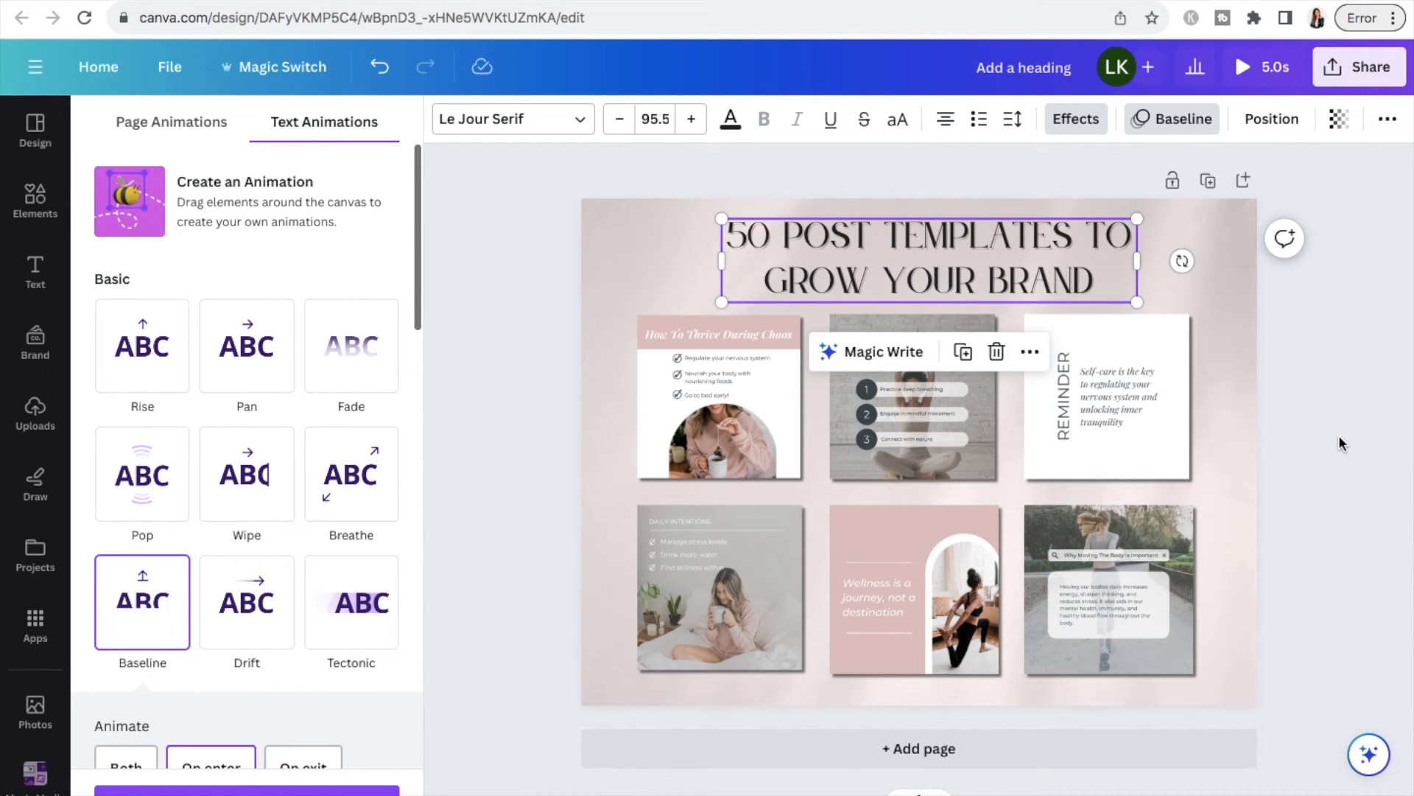
key("Escape")
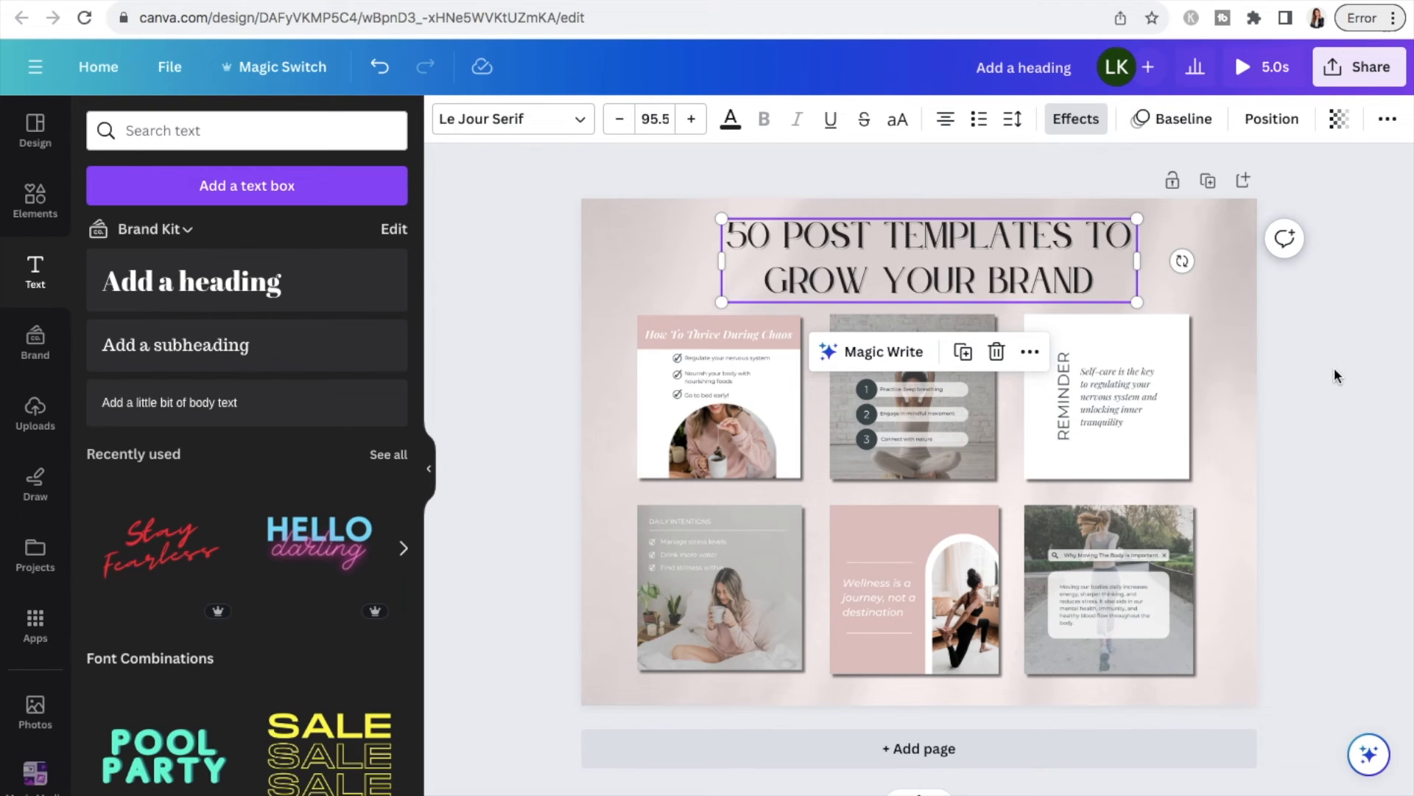
left_click(1335, 376)
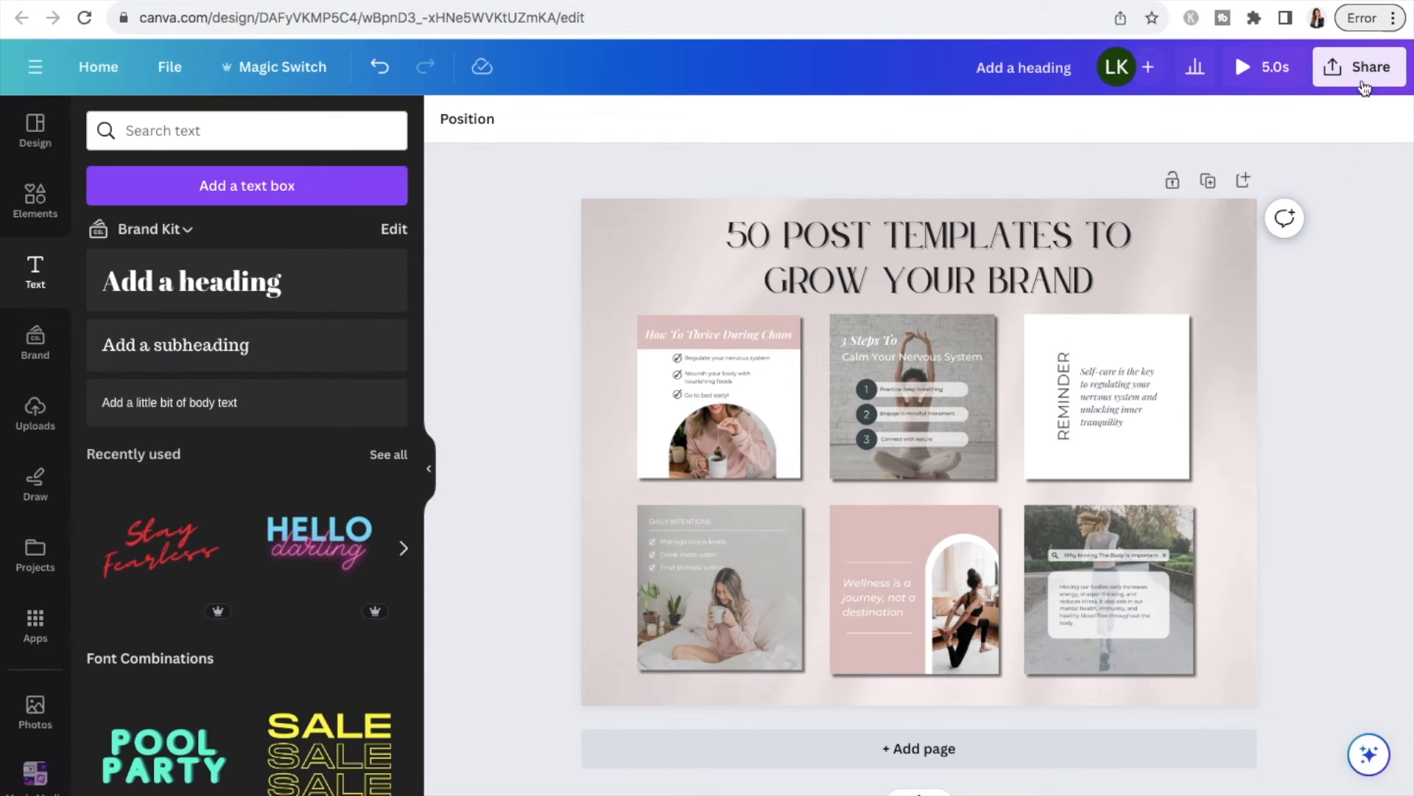
Review the download settings for exporting the design as an MP4 Video at its original size.
left_click(1377, 78)
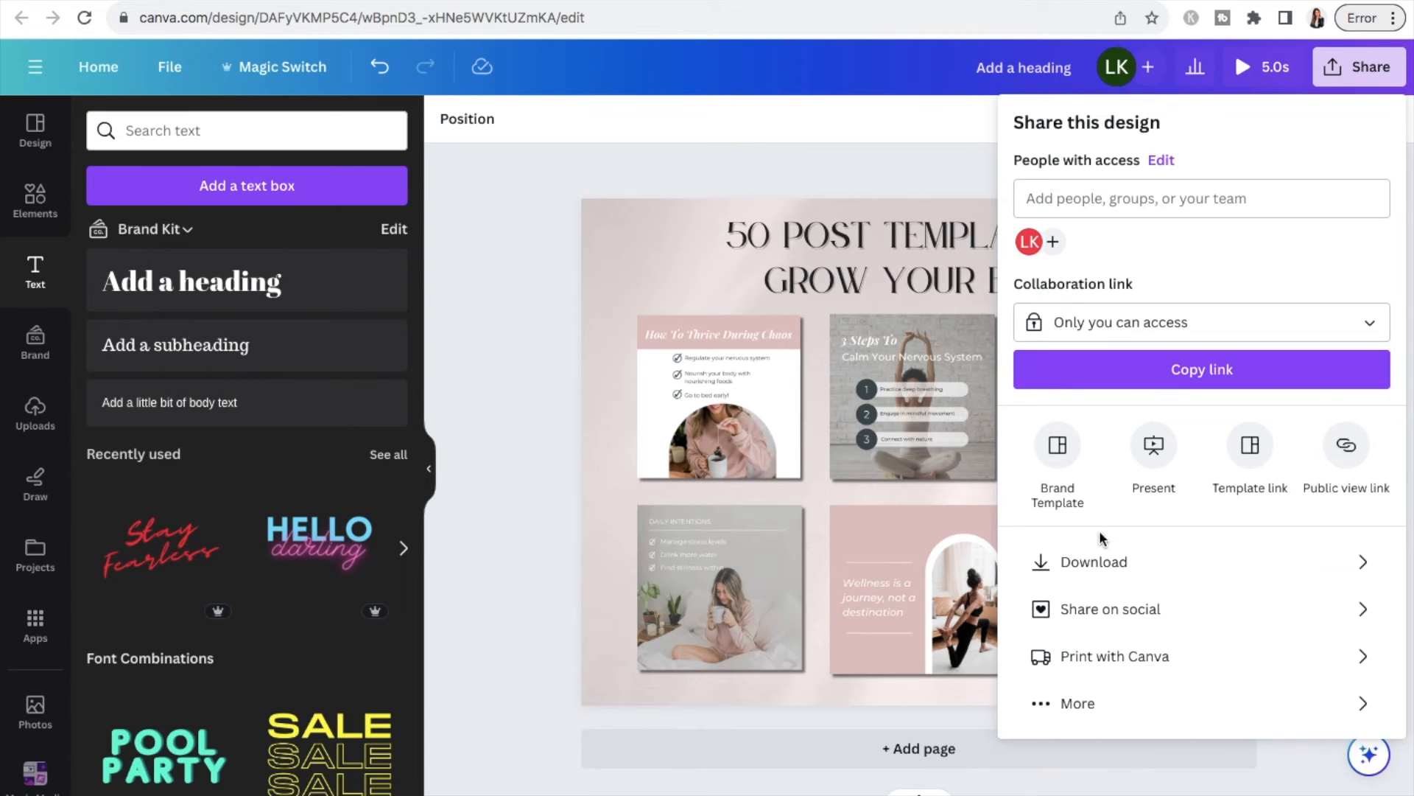
left_click(1096, 562)
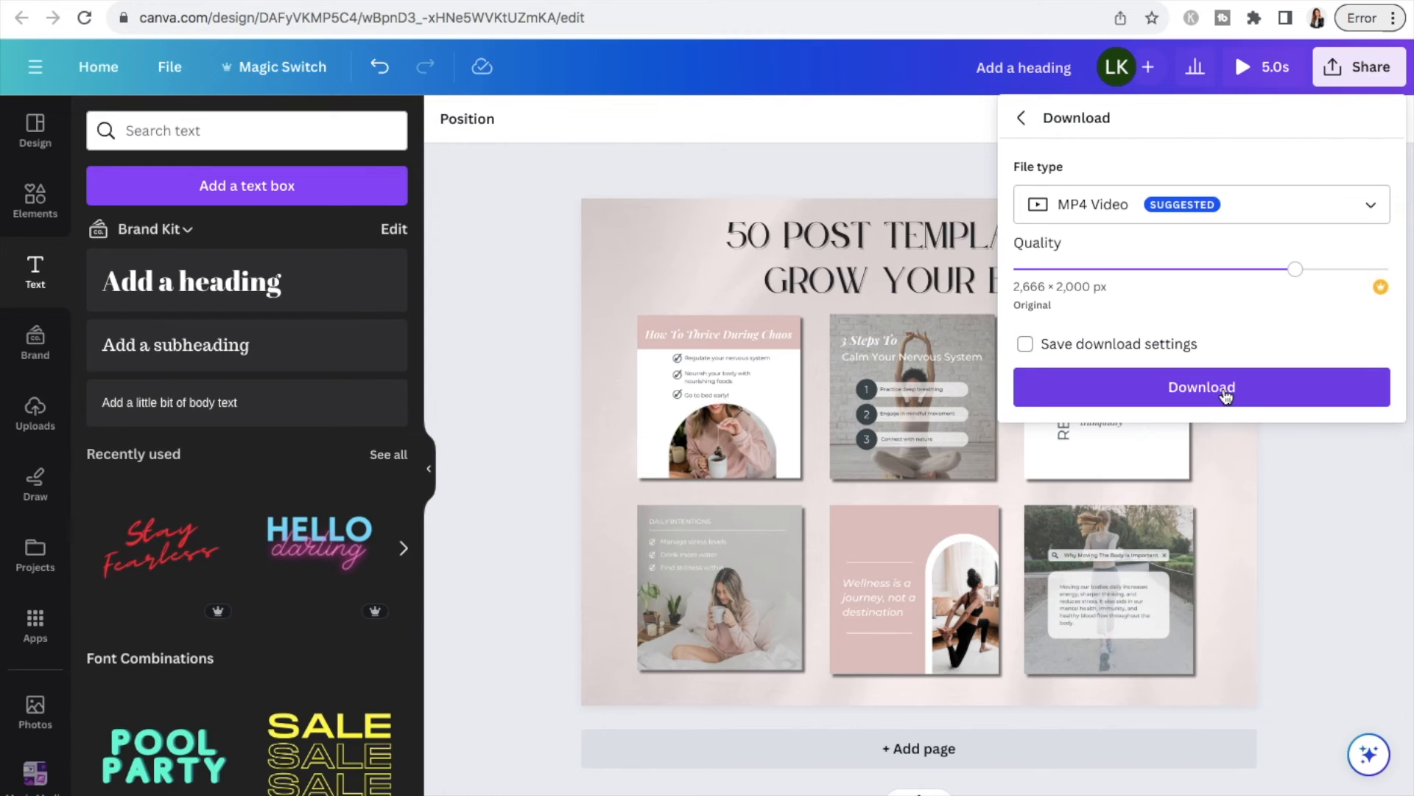
left_click(1311, 520)
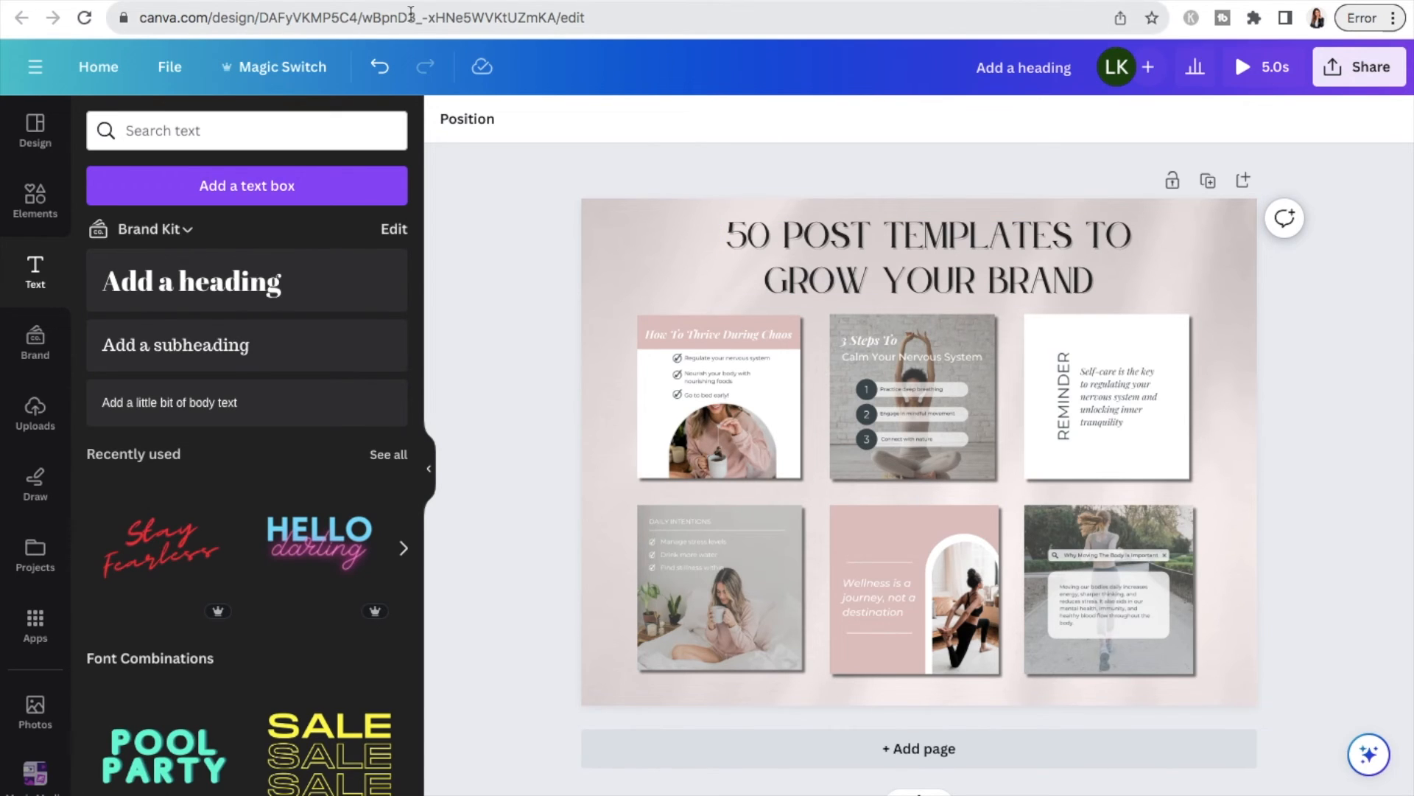
Switch to the Branding Playbook Listing Video design and look over its background and layout.
left_click(159, 1)
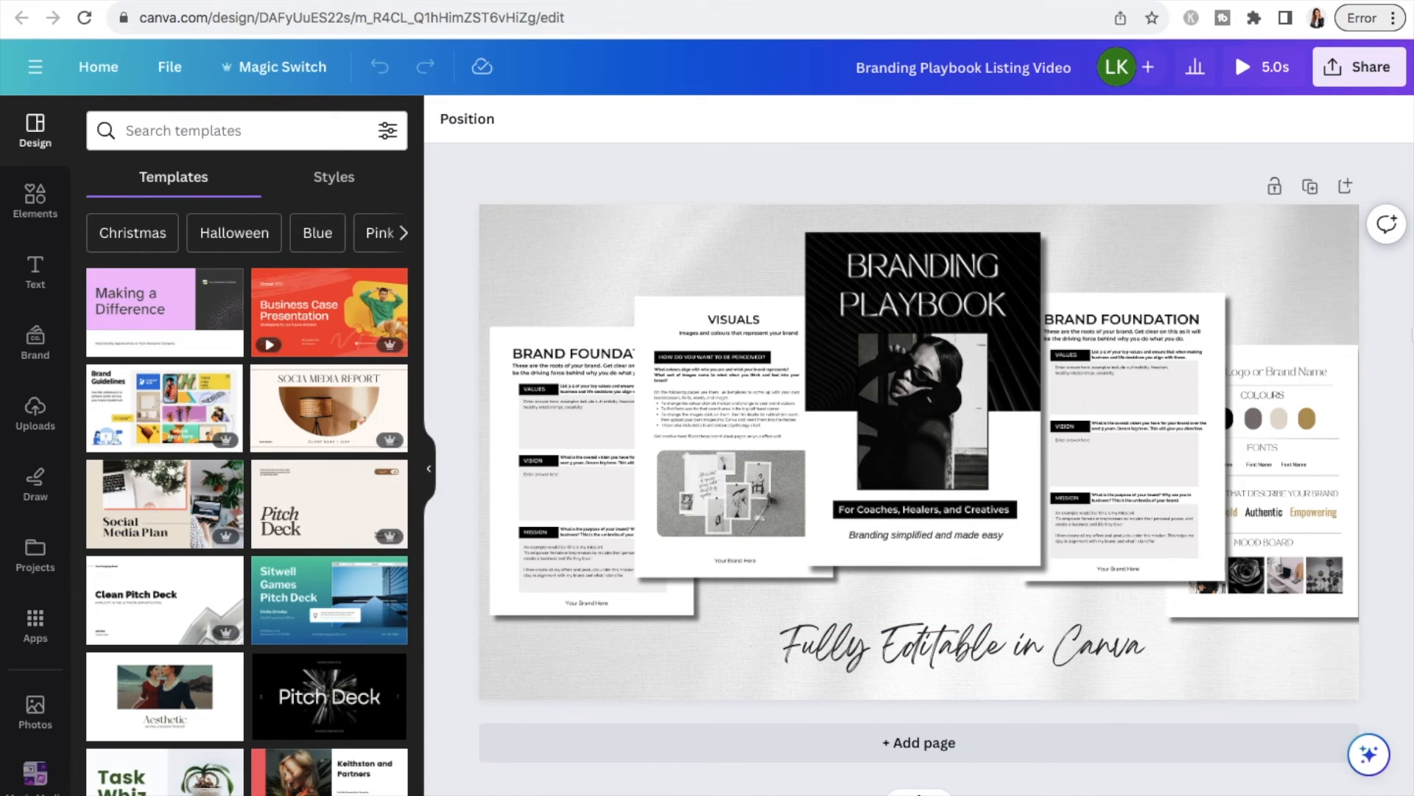
left_click(1265, 237)
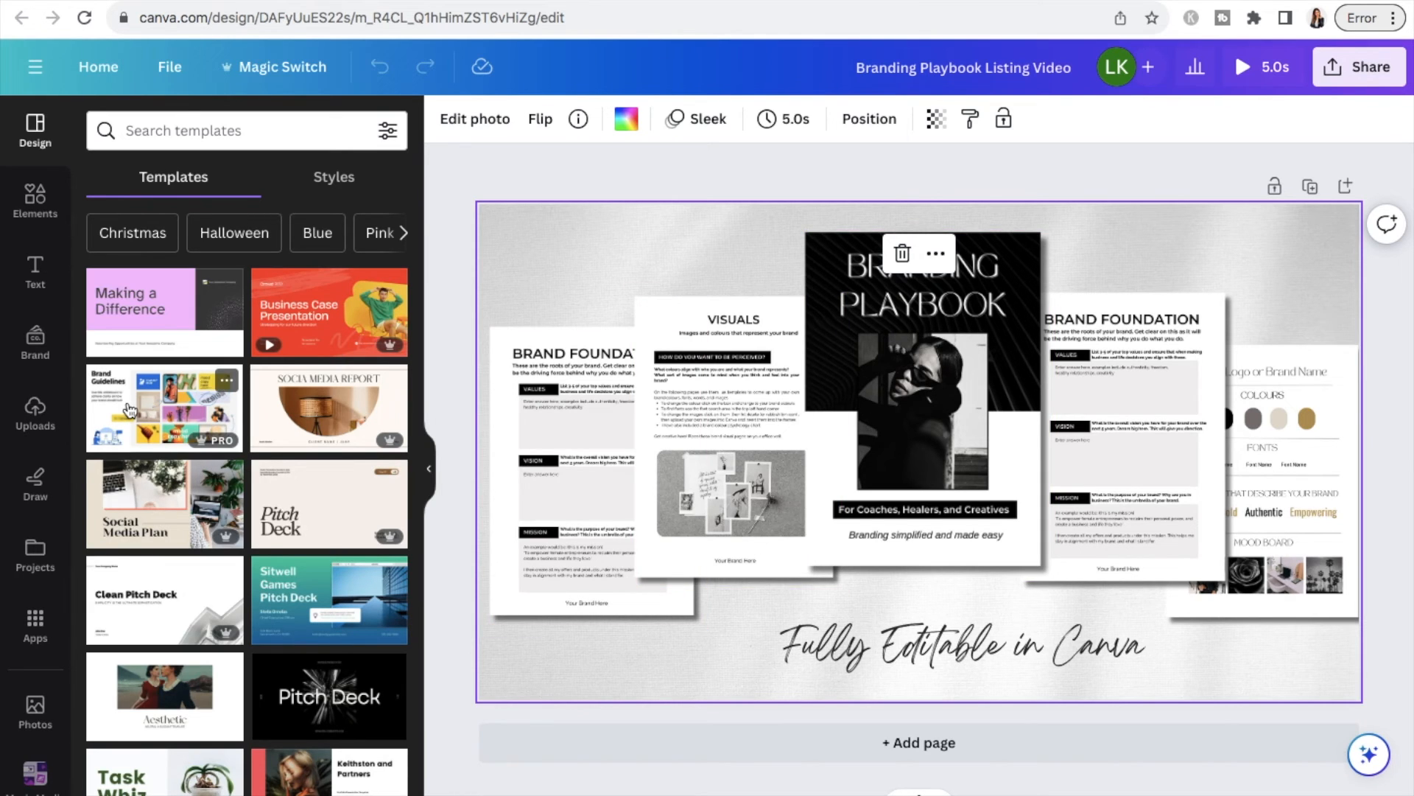
left_click(43, 428)
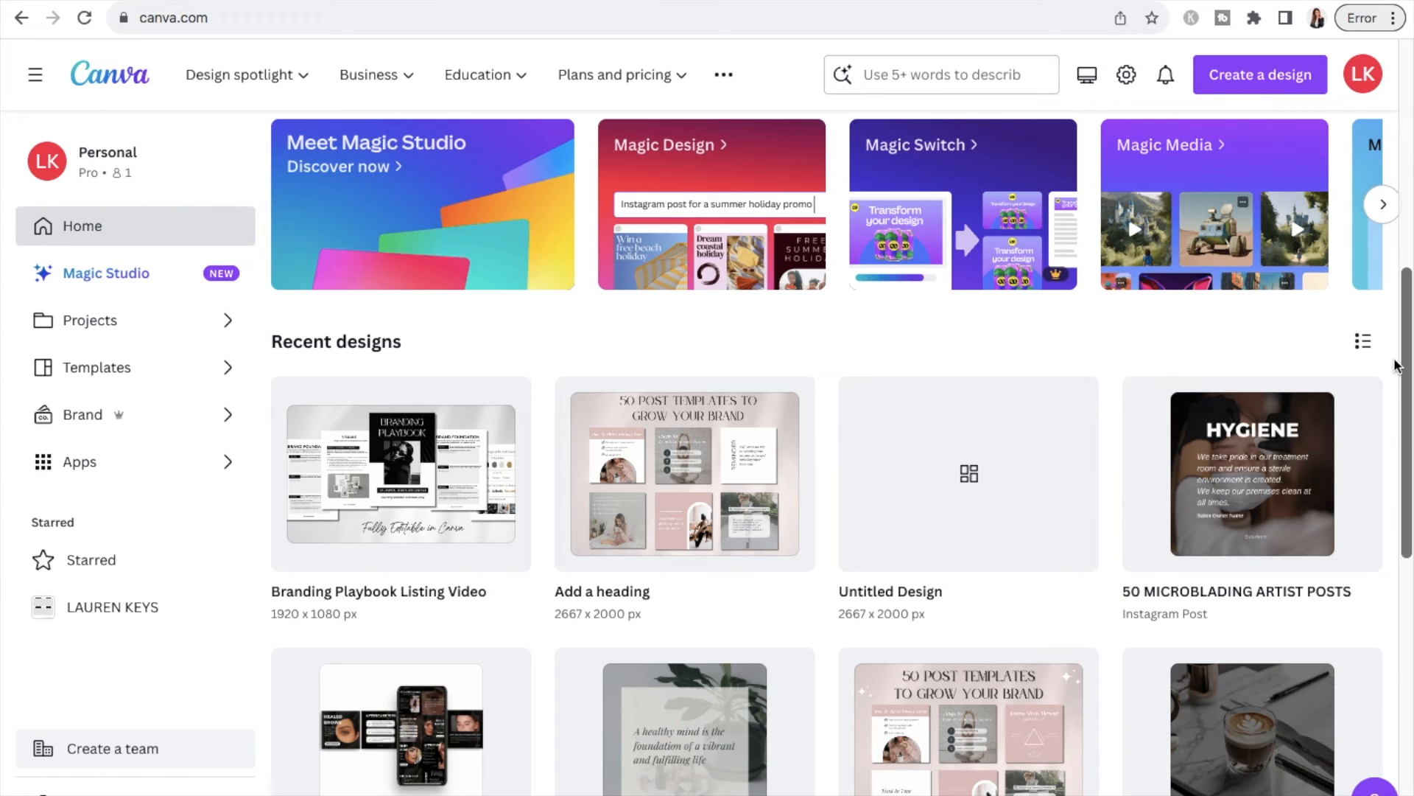
Make a copy of the Branding Playbook Listing Video among the recent designs and open the copy.
left_click(96, 238)
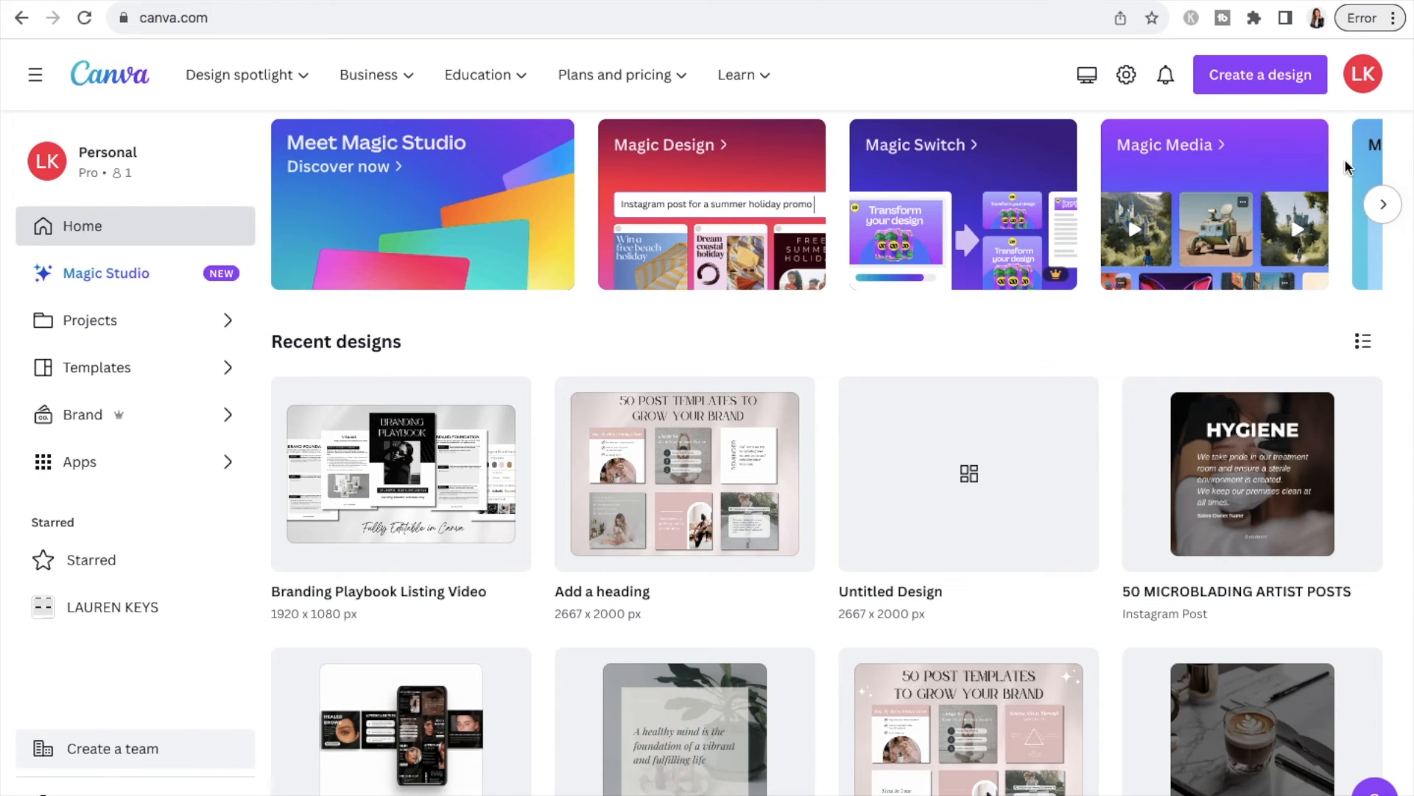
mouse_move(507, 410)
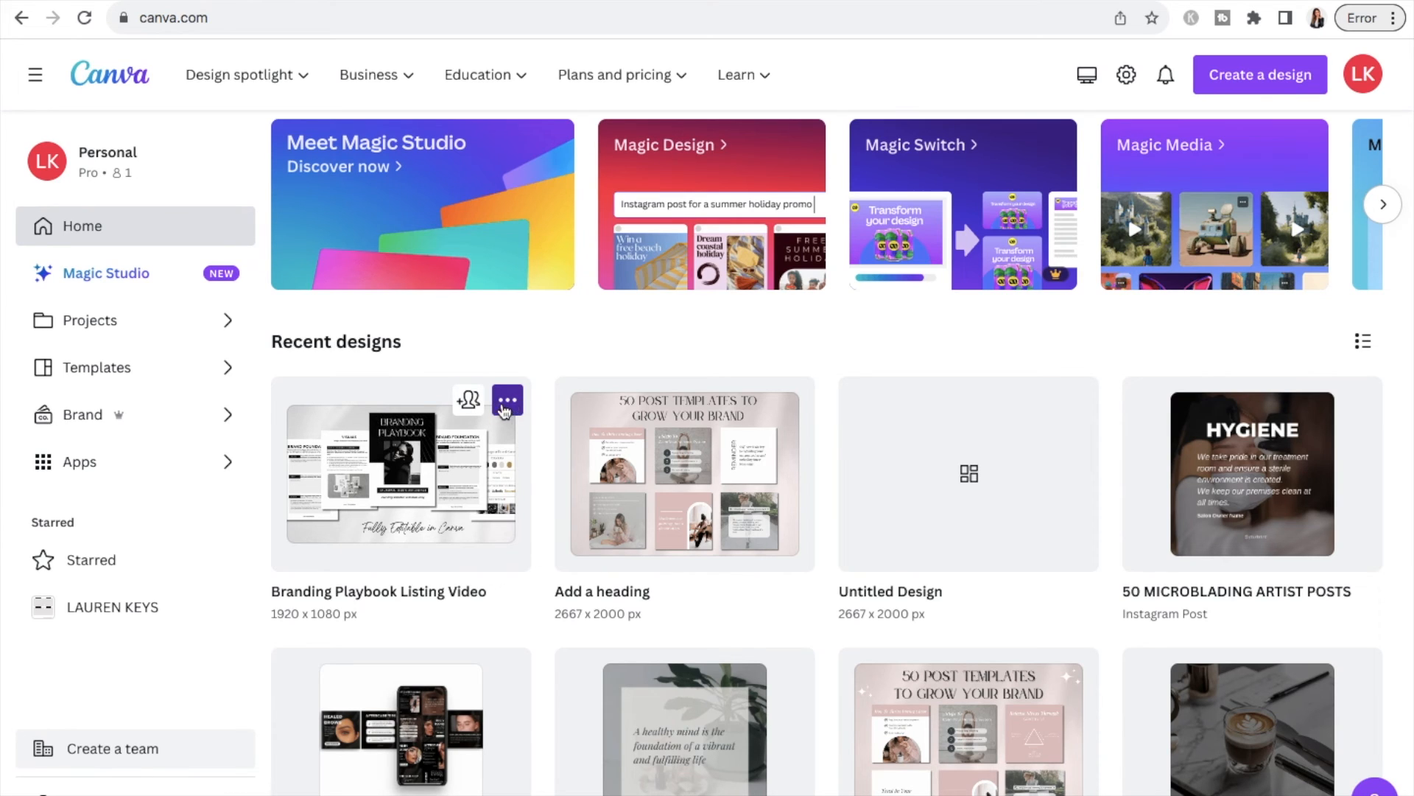
left_click(509, 403)
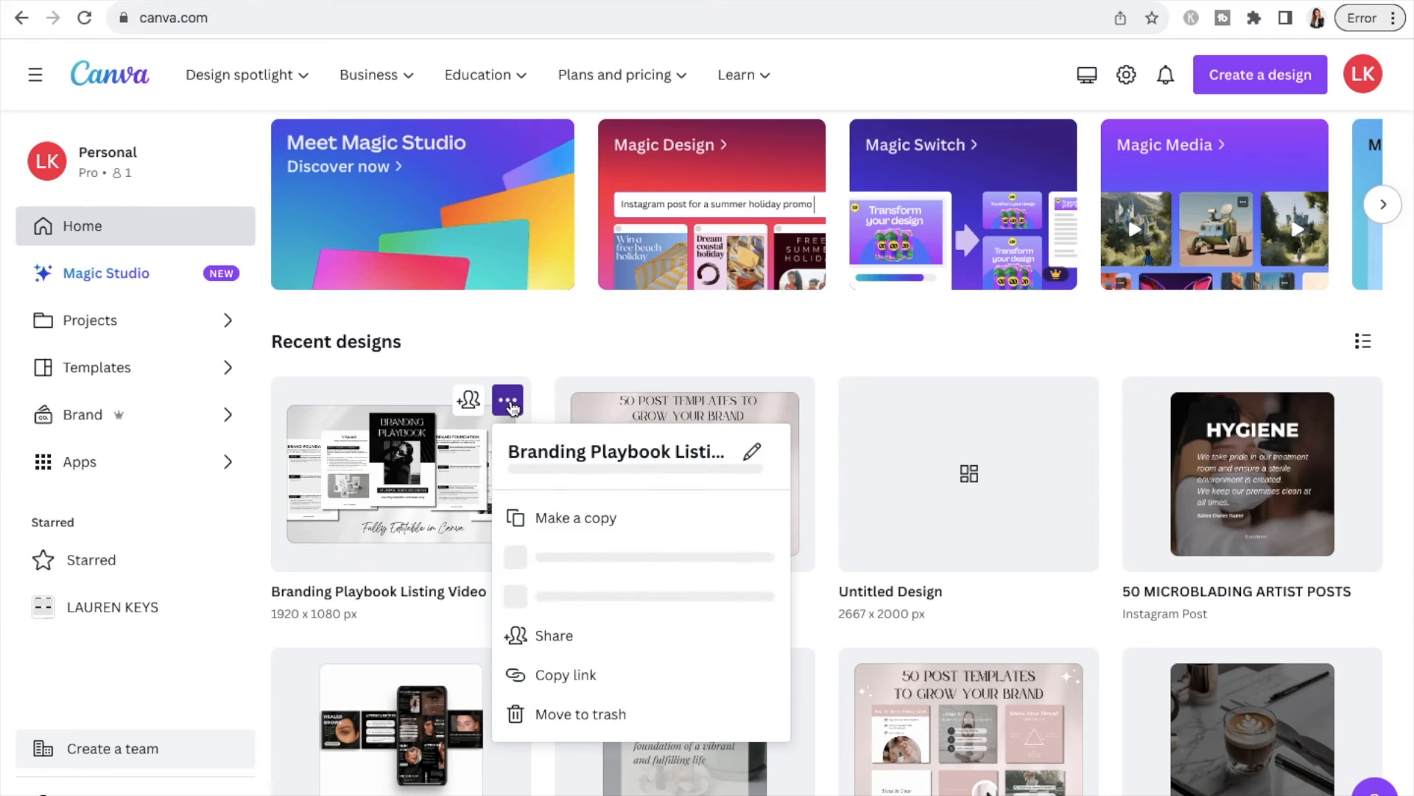
left_click(574, 536)
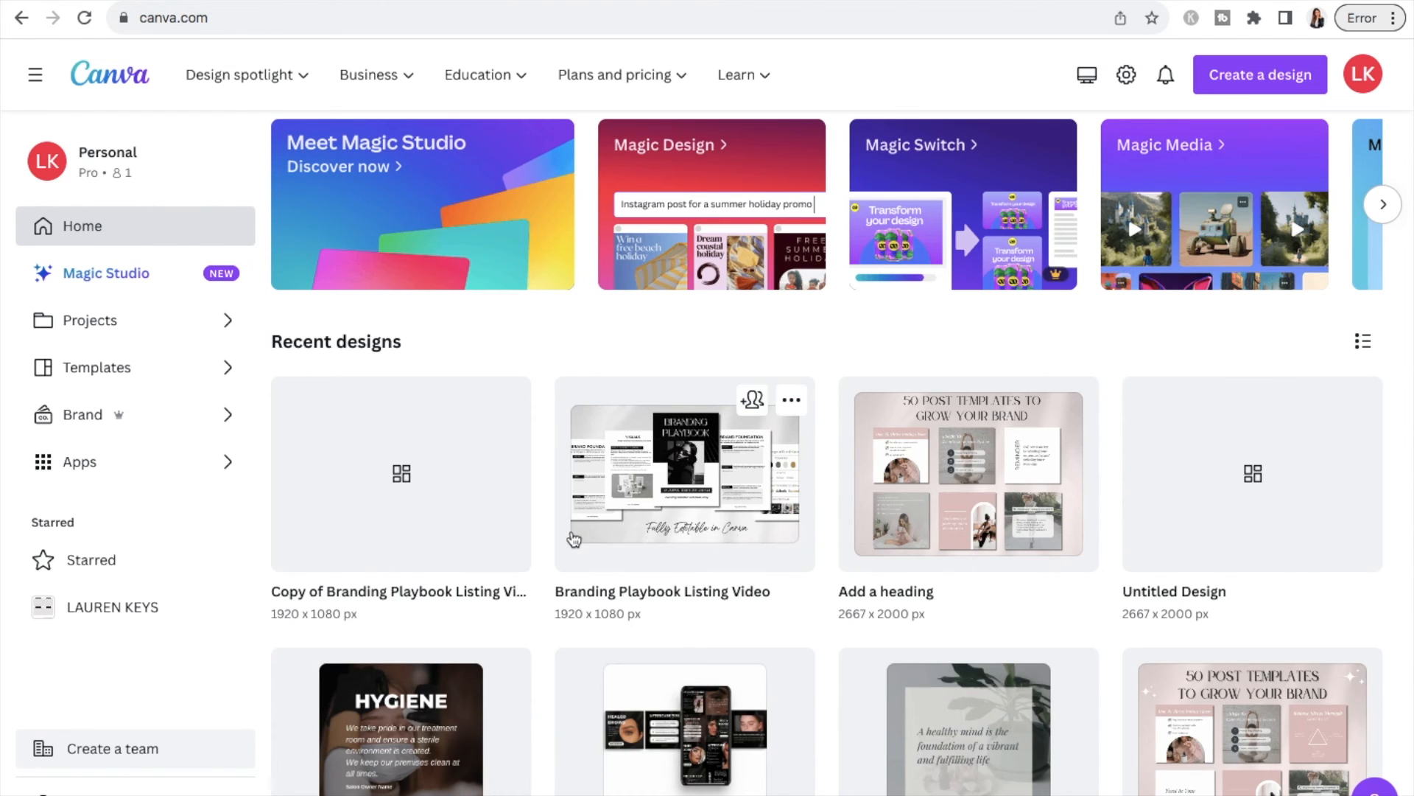
left_click(472, 534)
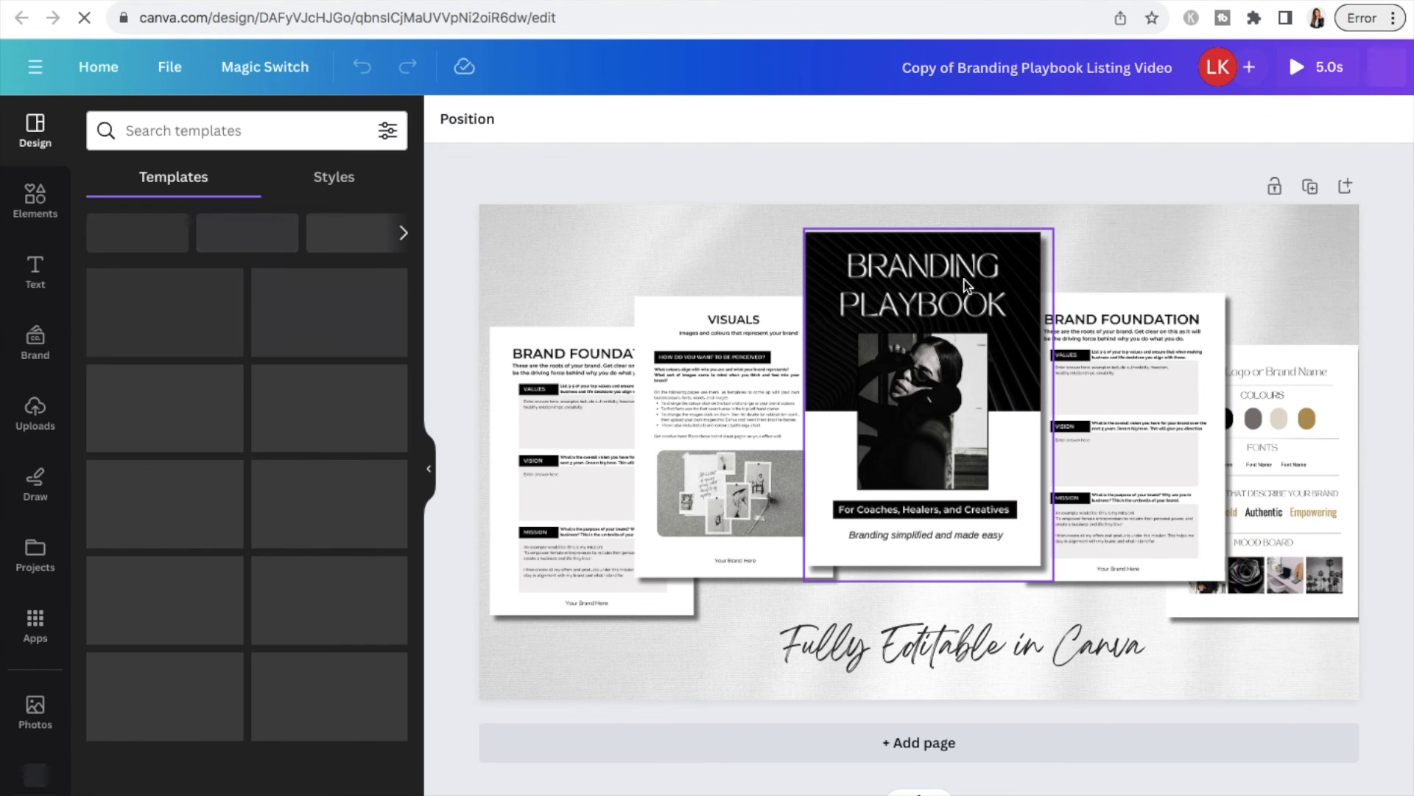
Rename the copied design "Wellness Workbook Template Listing Video".
left_click(973, 68)
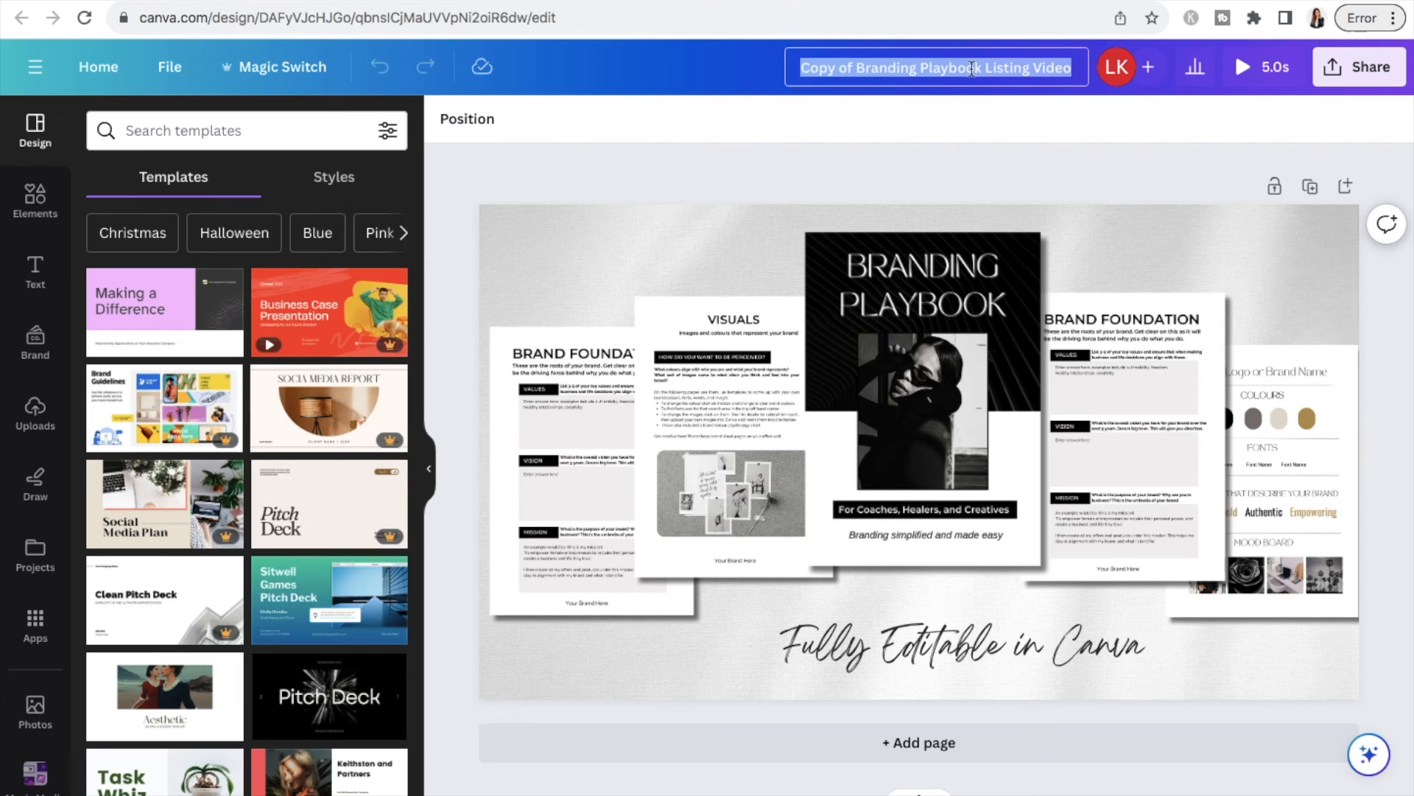
key("BackSpace")
type("W")
key("BackSpace")
type("Wellness")
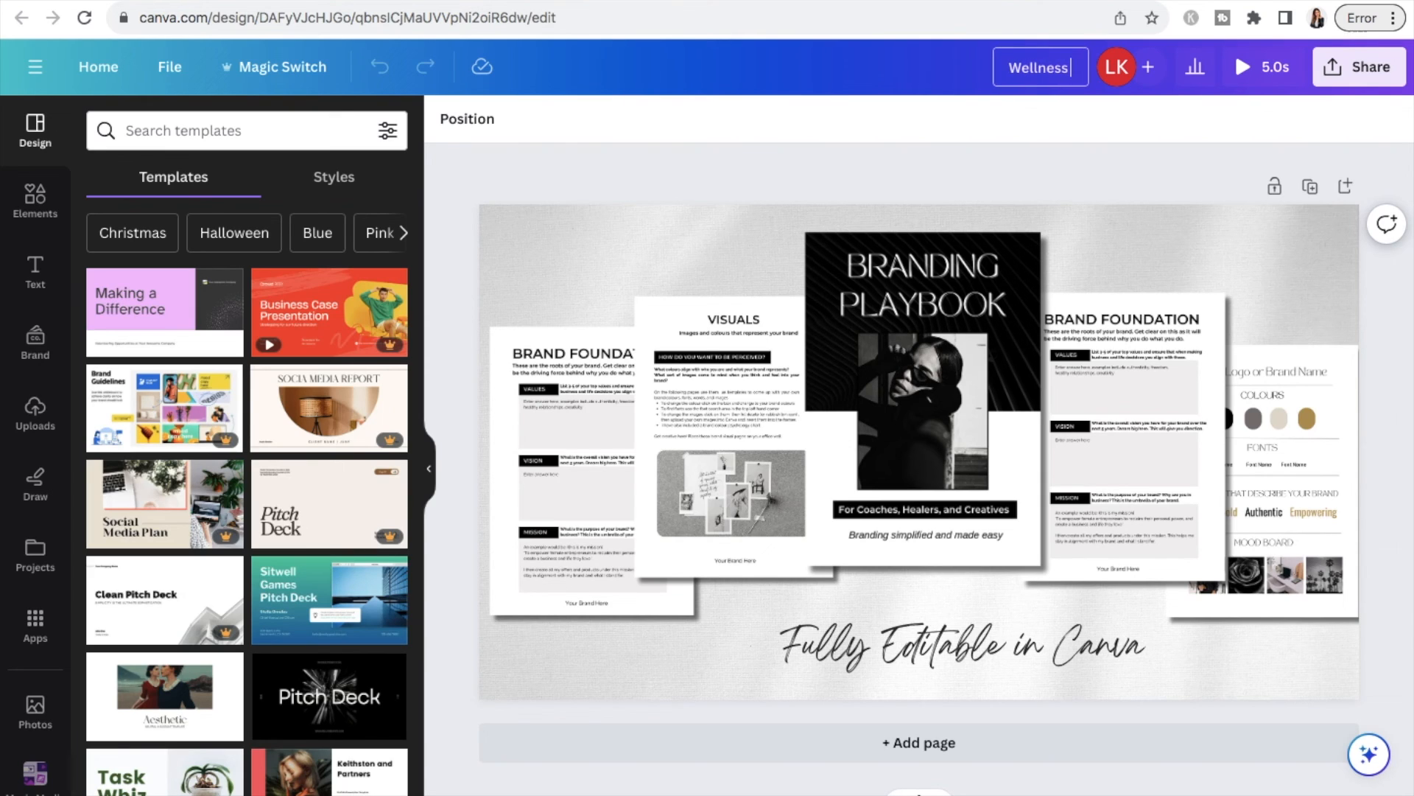
type(" Work")
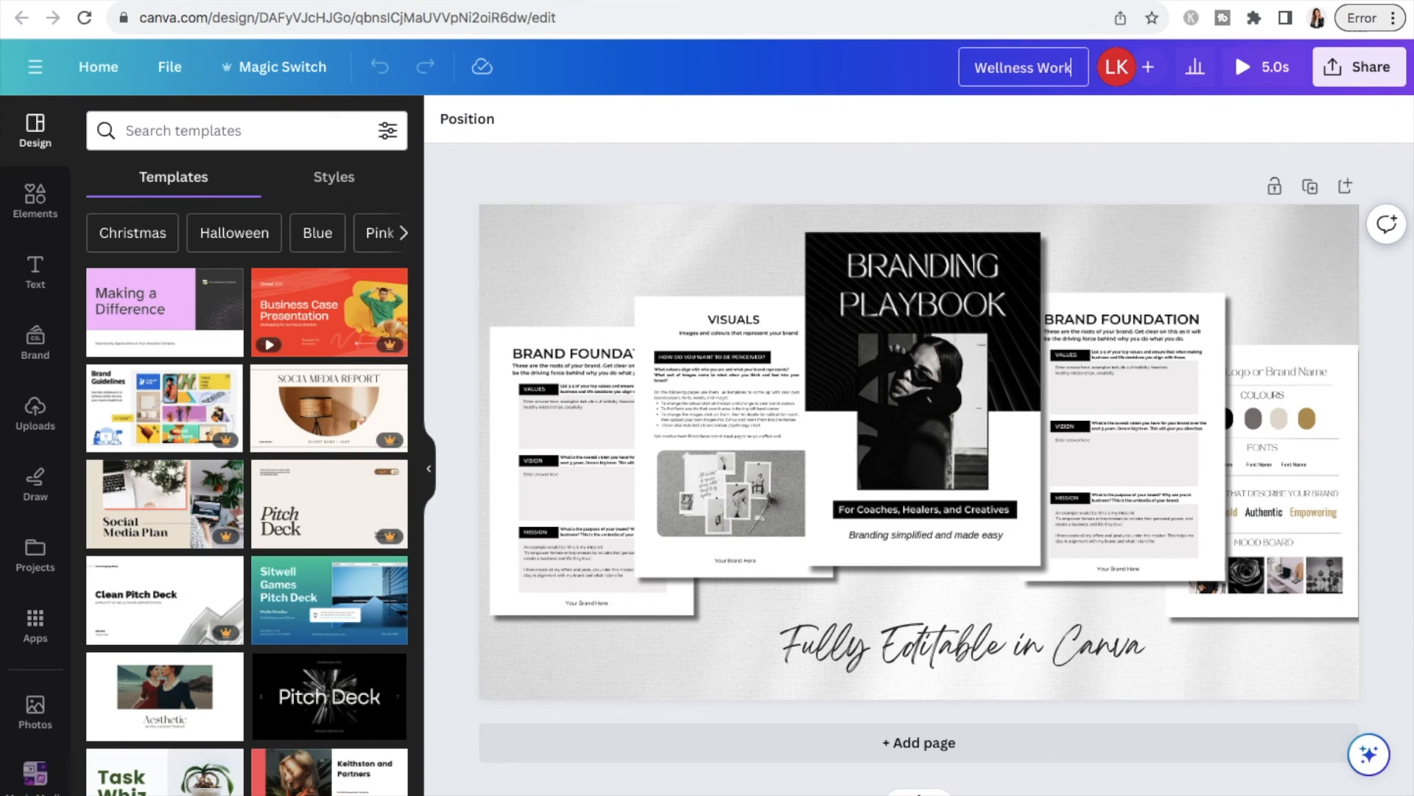
type("book Templ")
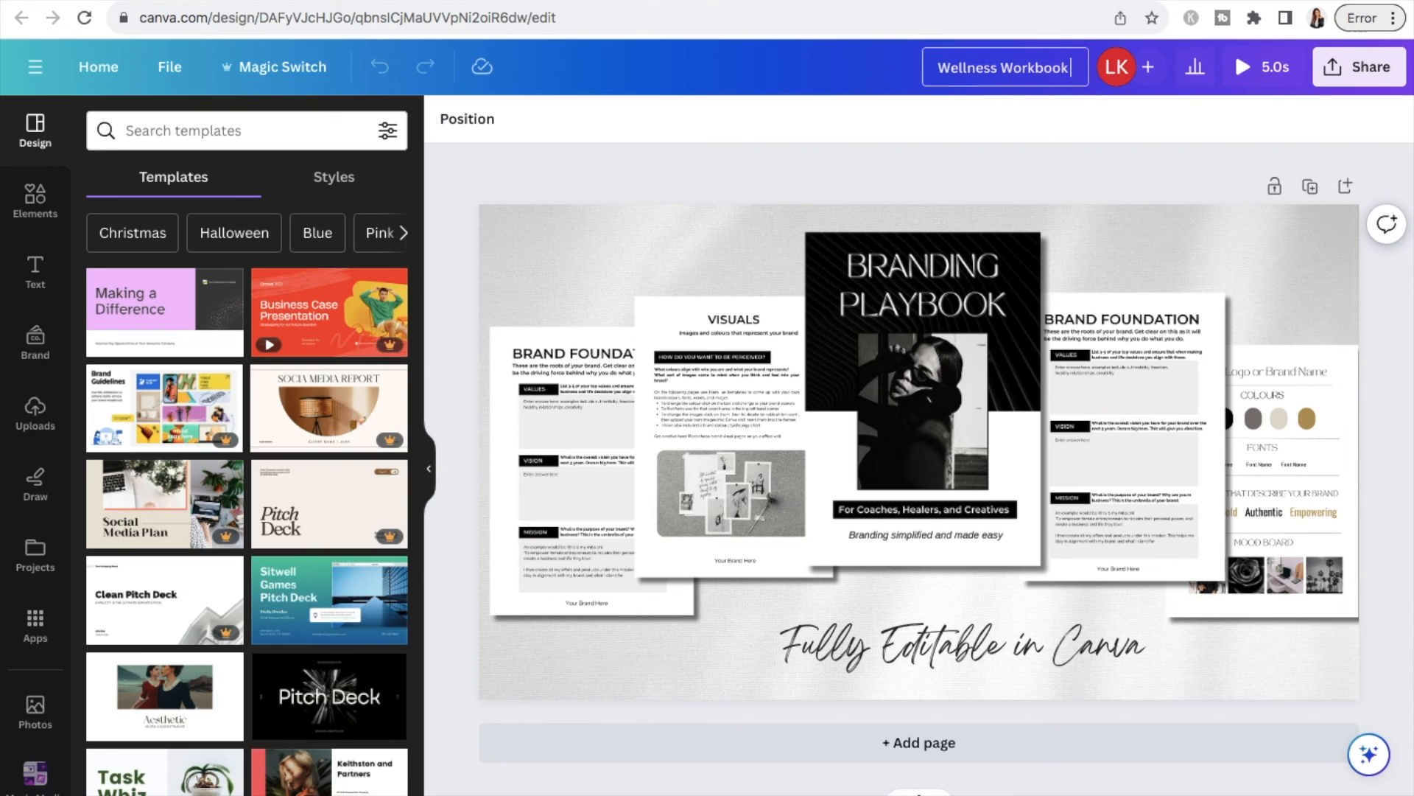
type("ate")
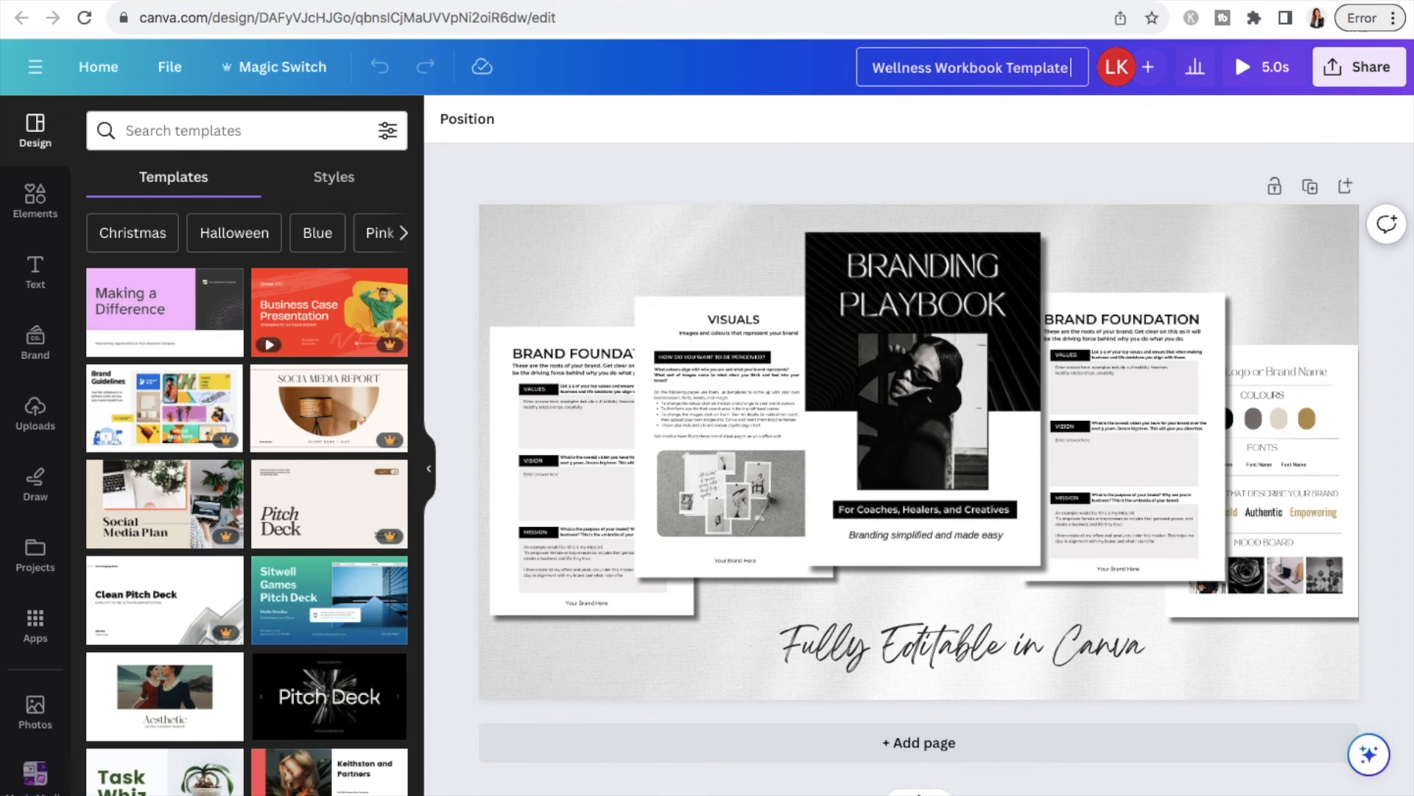
type("(LISTI")
key("BackSpace")
key("BackSpace")
key("BackSpace")
key("BackSpace")
key("BackSpace")
type("Listing Video")
key("Return")
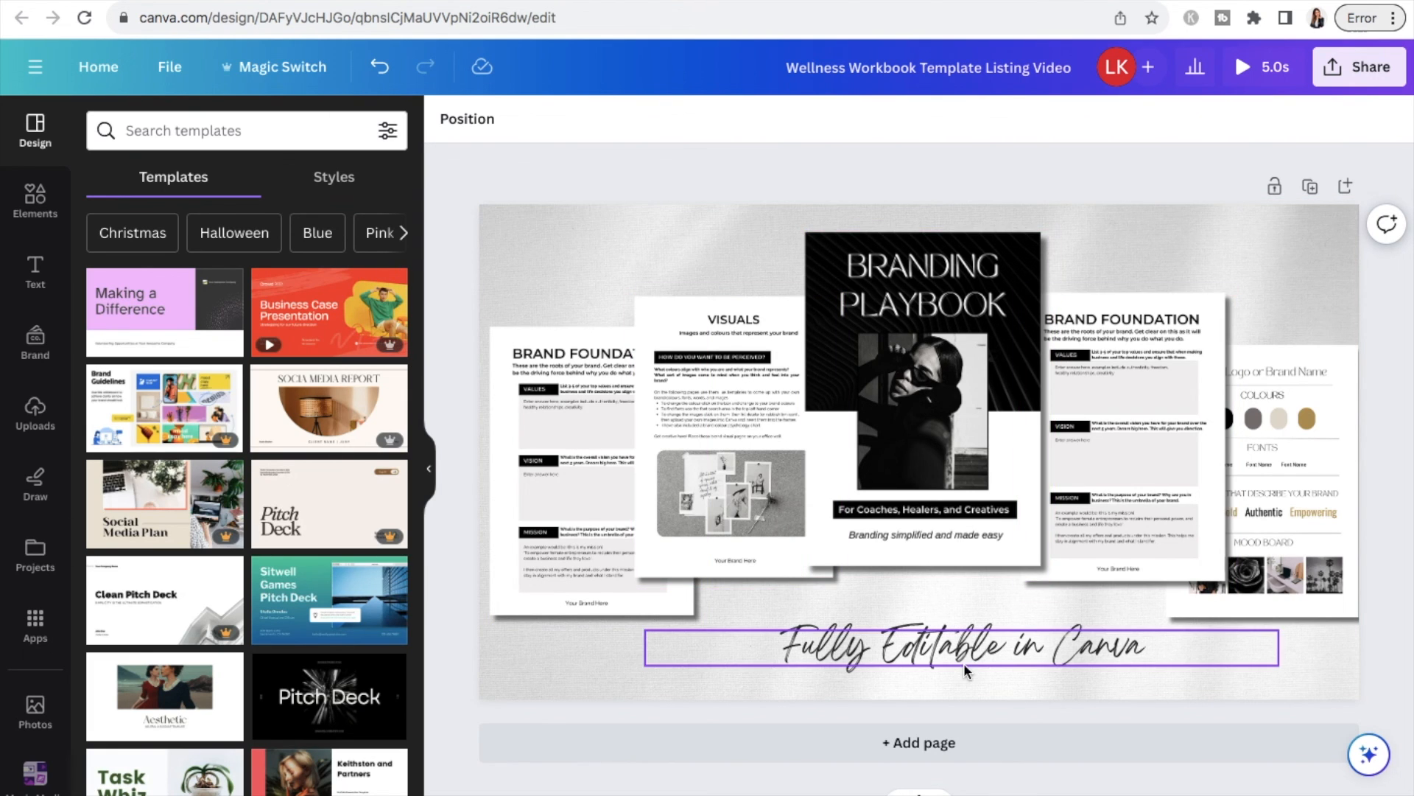
left_click(885, 651)
left_click(1394, 225)
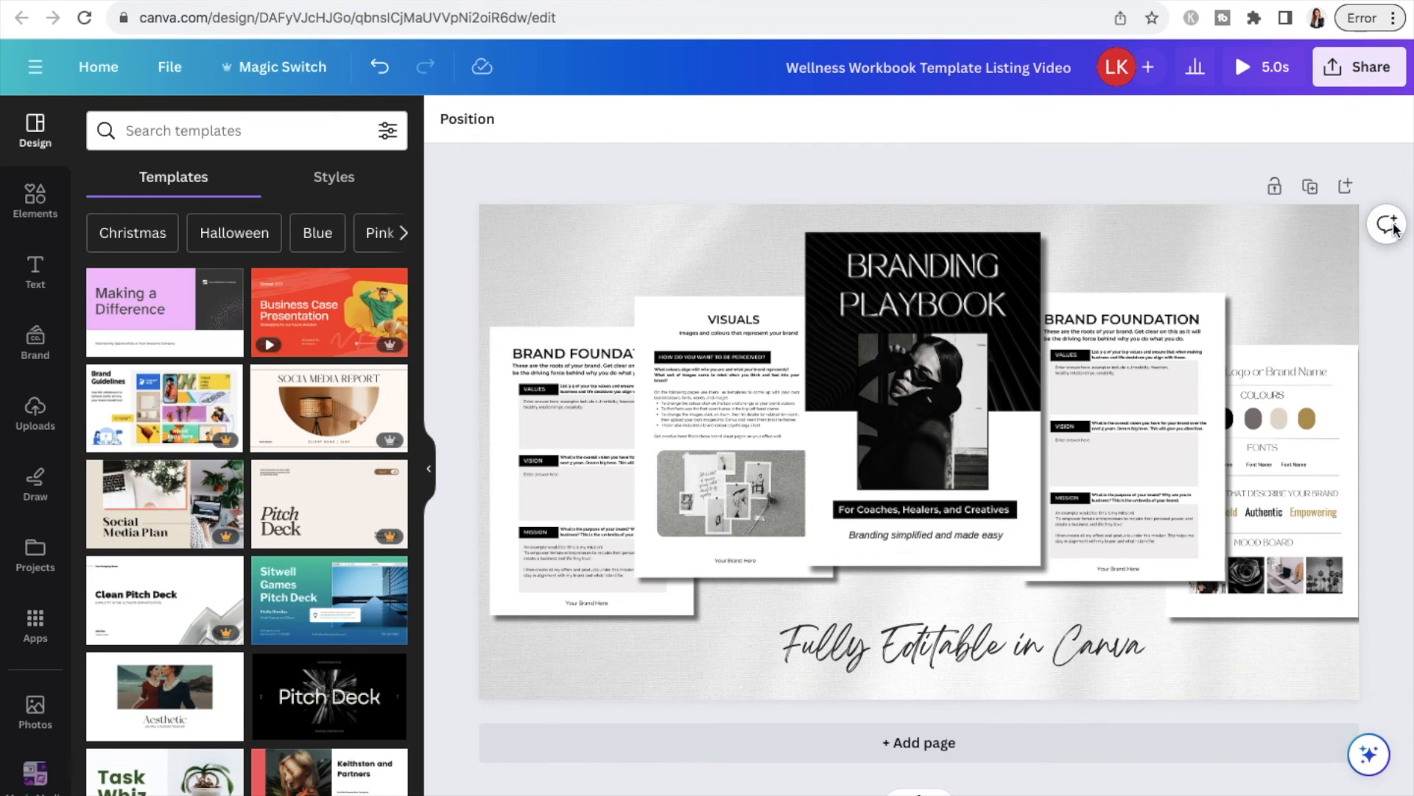